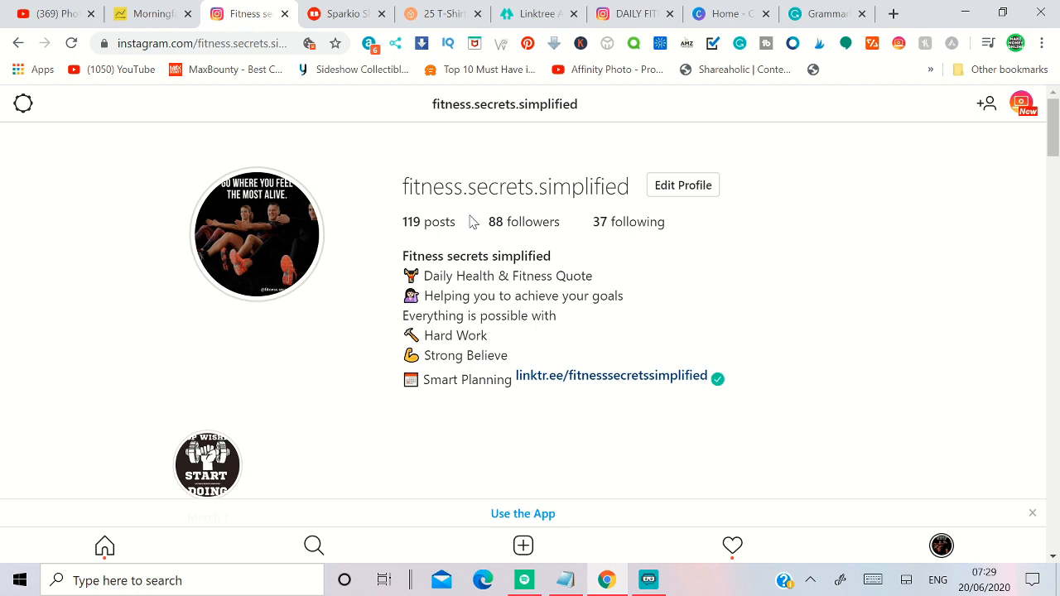
# Step: Review the fitness.secrets.simplified profile, including its bio and the grid of published quote posts
pyautogui.moveTo(232, 285)
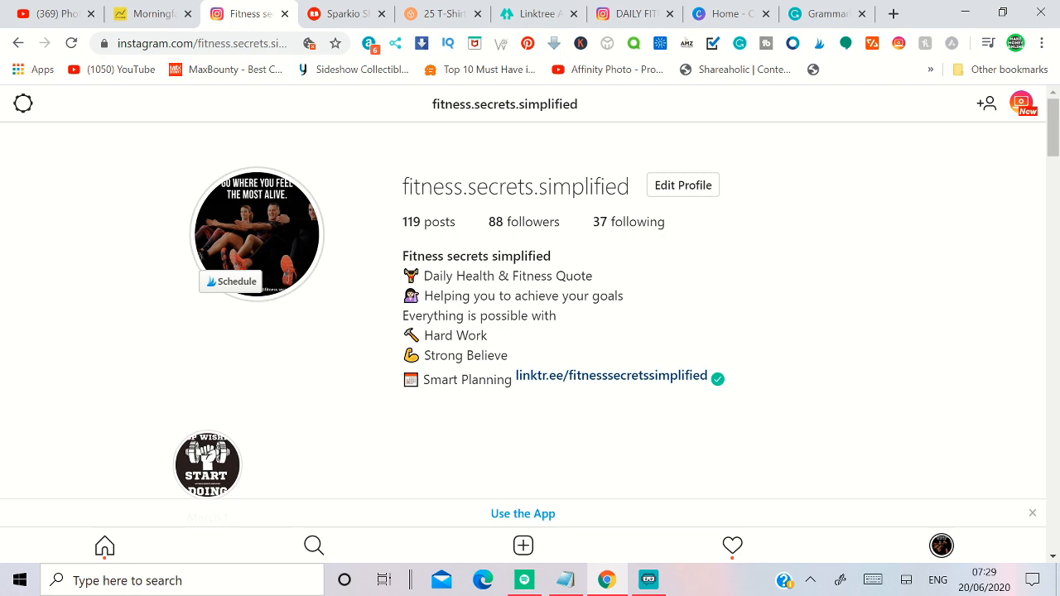
pyautogui.scroll(-4, 436, 310)
pyautogui.scroll(4, 437, 310)
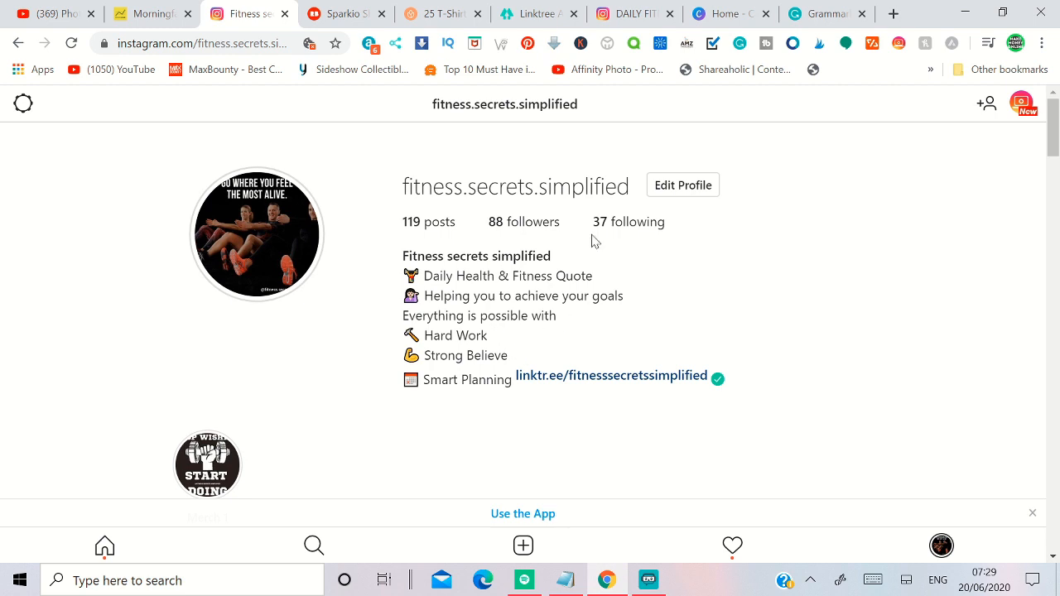
pyautogui.scroll(-8, 531, 236)
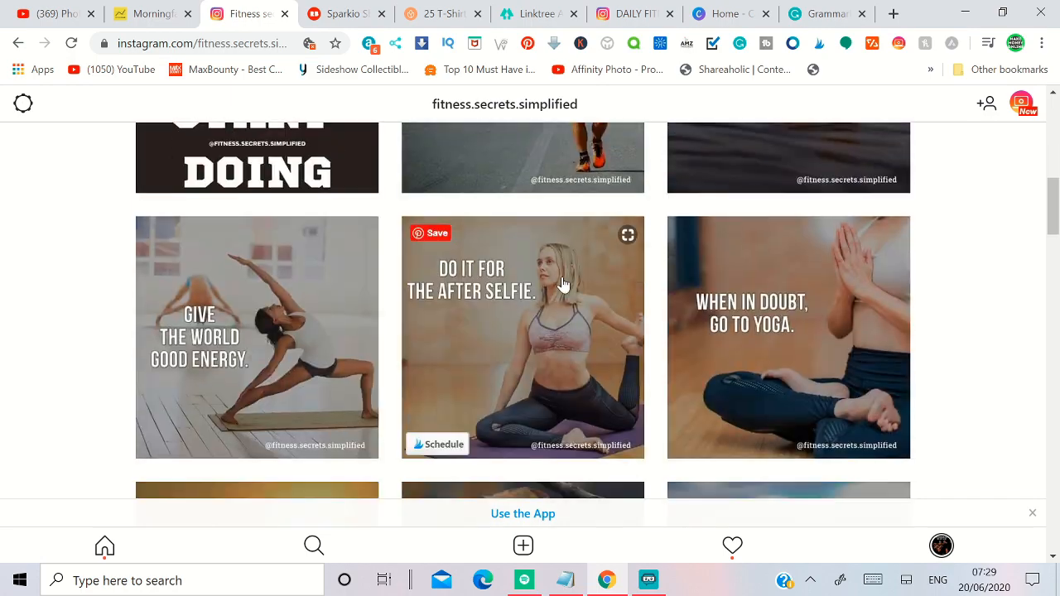
pyautogui.scroll(-15, 562, 284)
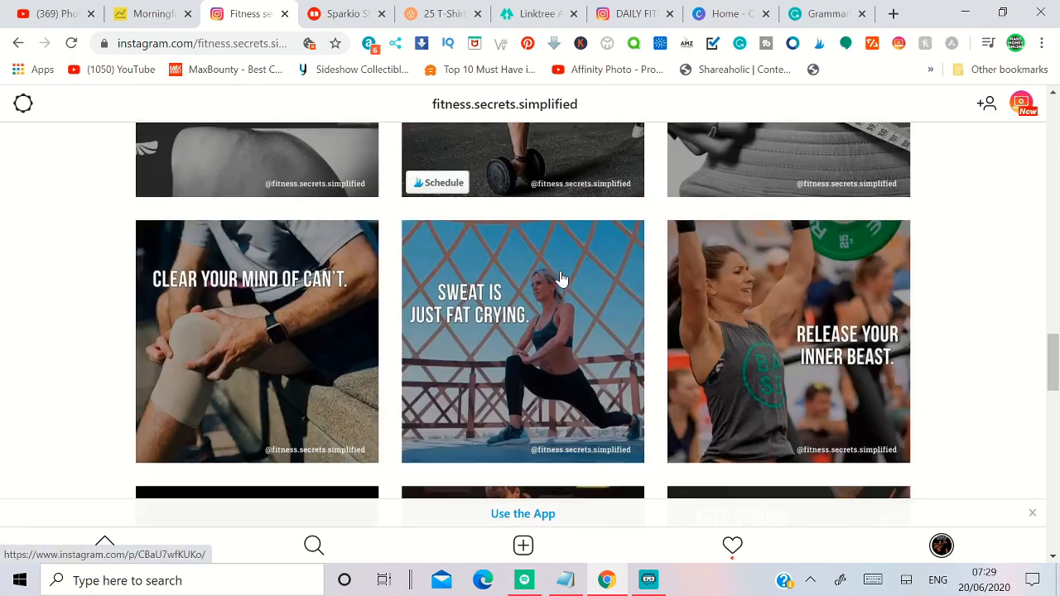
pyautogui.scroll(15, 562, 284)
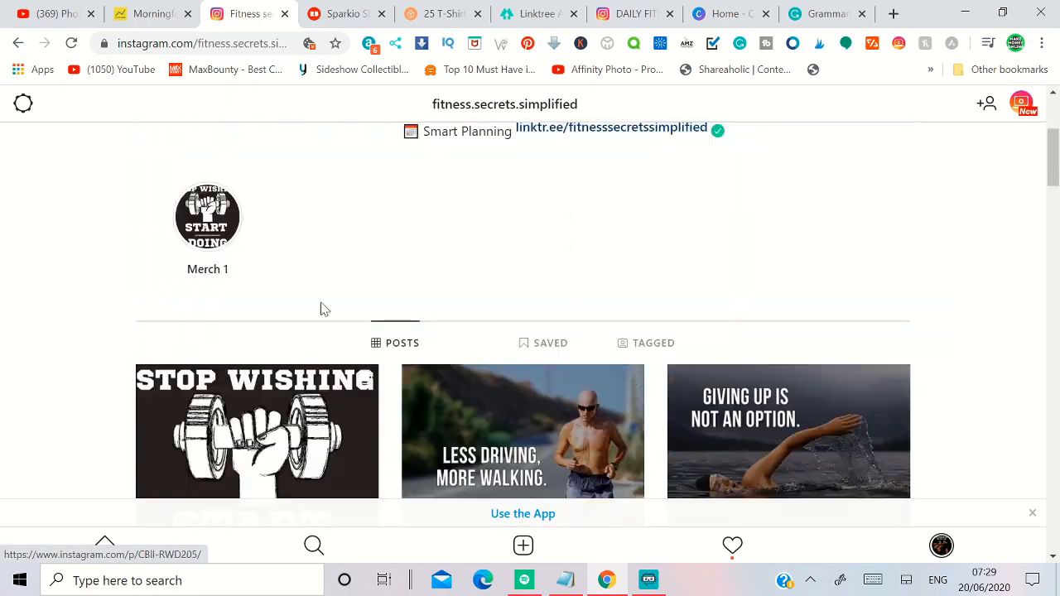
# Step: Open the "Stop Wishing Start Doing" merch post, view its second image with the clothing mockups, and close the post
pyautogui.scroll(-3, 154, 253)
pyautogui.scroll(2, 232, 256)
pyautogui.scroll(-3, 271, 311)
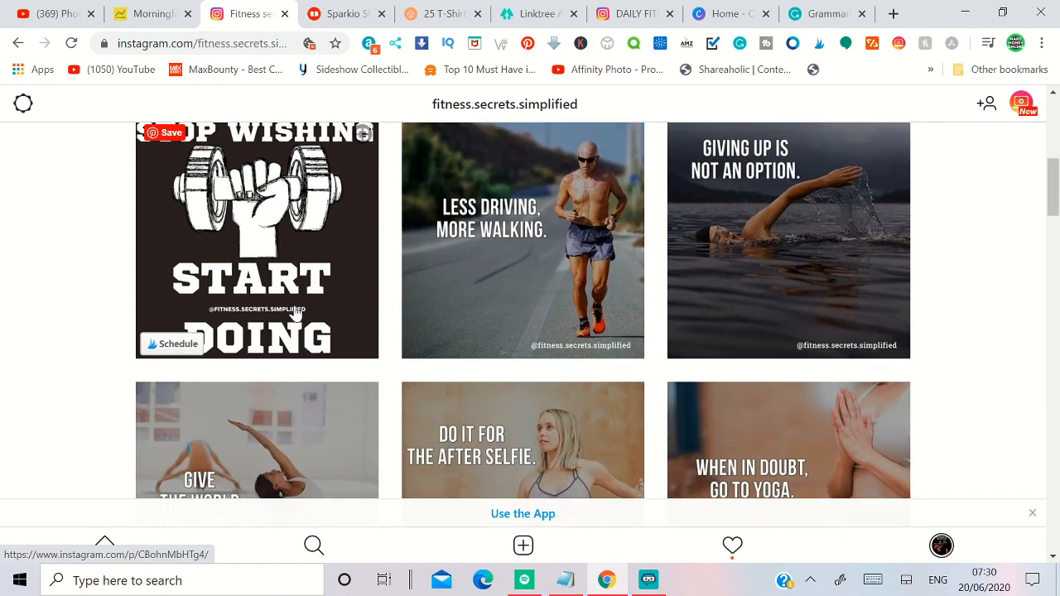
pyautogui.click(291, 268)
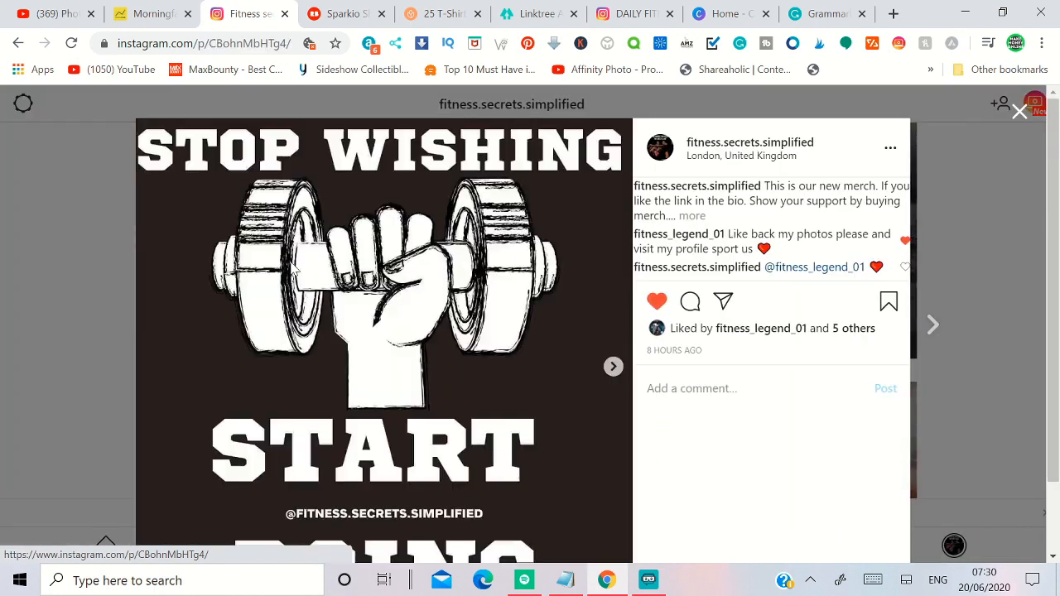
pyautogui.scroll(-1, 591, 364)
pyautogui.click(613, 282)
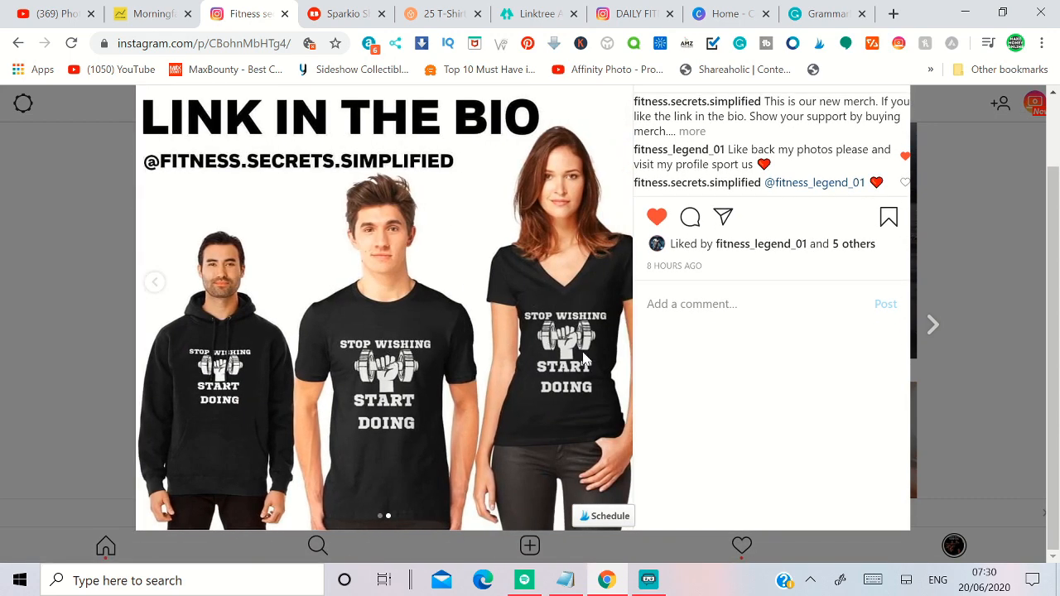
pyautogui.scroll(1, 646, 265)
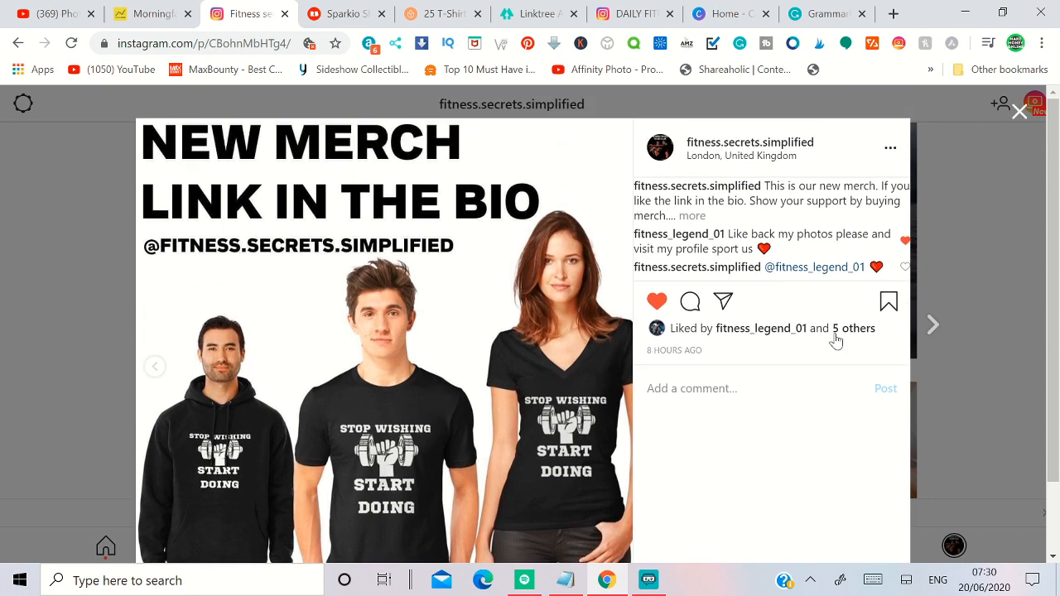
pyautogui.click(1015, 115)
pyautogui.scroll(5, 638, 296)
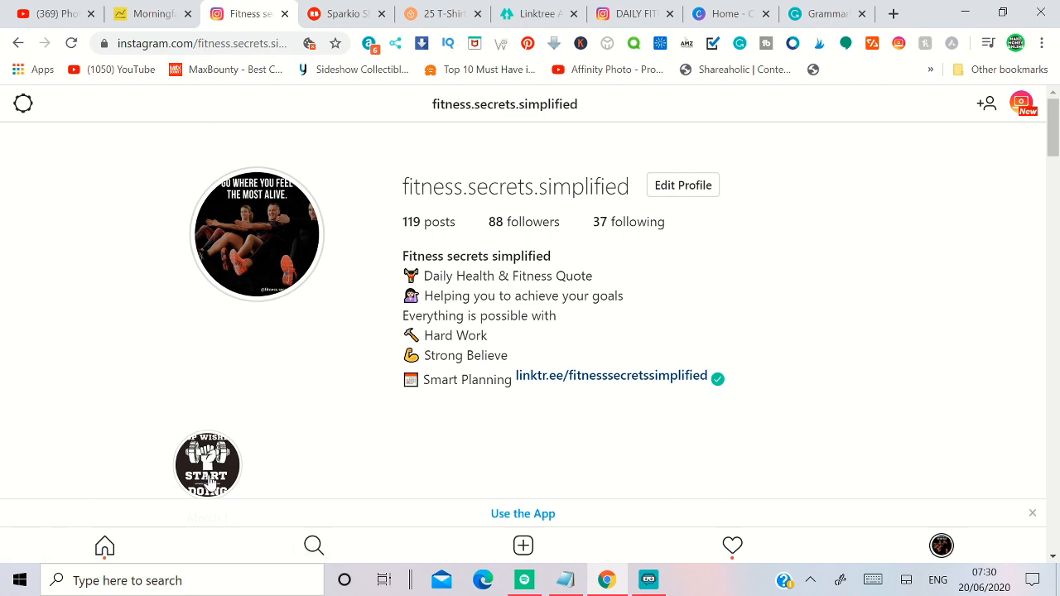
# Step: Examine the profile's Merch 1 highlight and the quote posts published below the merch post
pyautogui.scroll(-5, 214, 480)
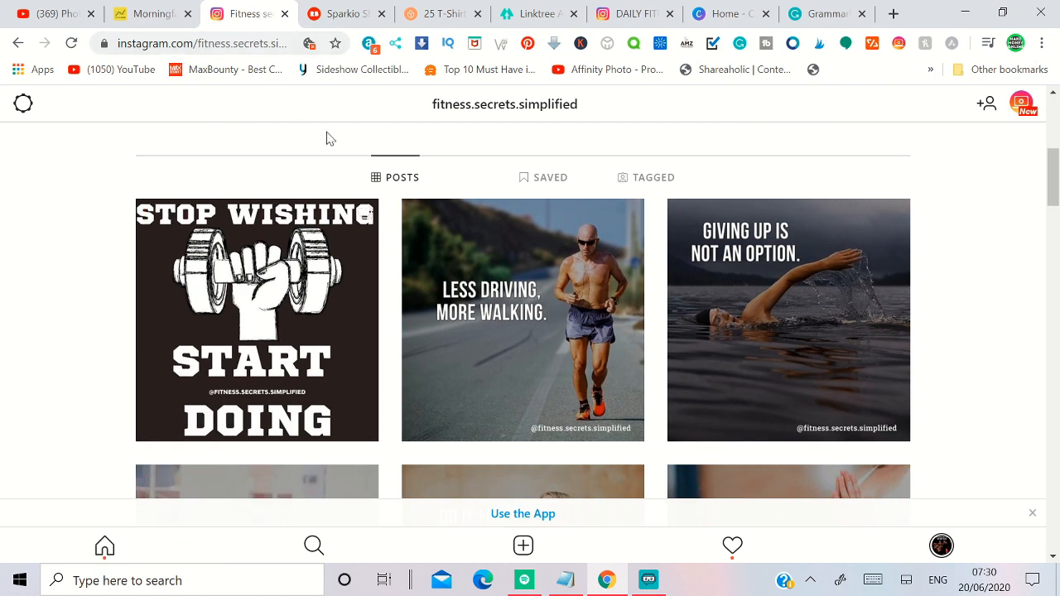
pyautogui.scroll(-3, 383, 179)
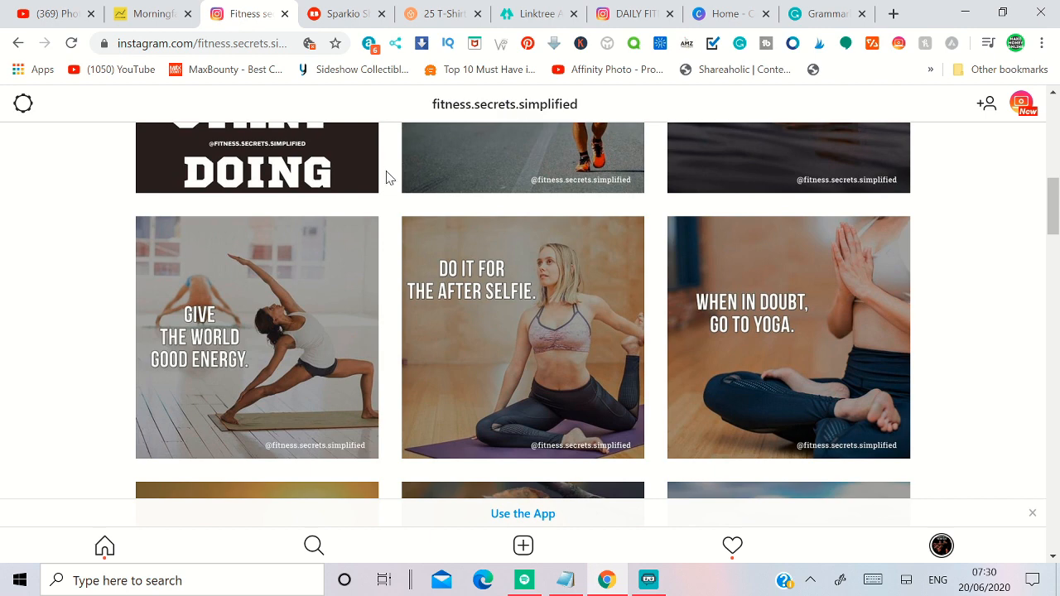
pyautogui.moveTo(430, 240)
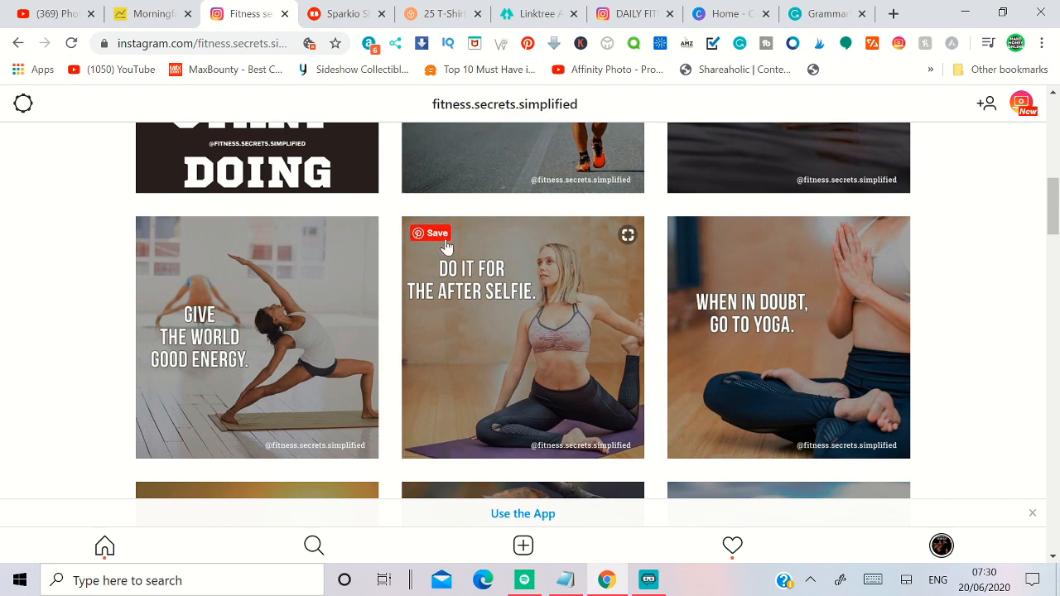
pyautogui.scroll(-3, 445, 246)
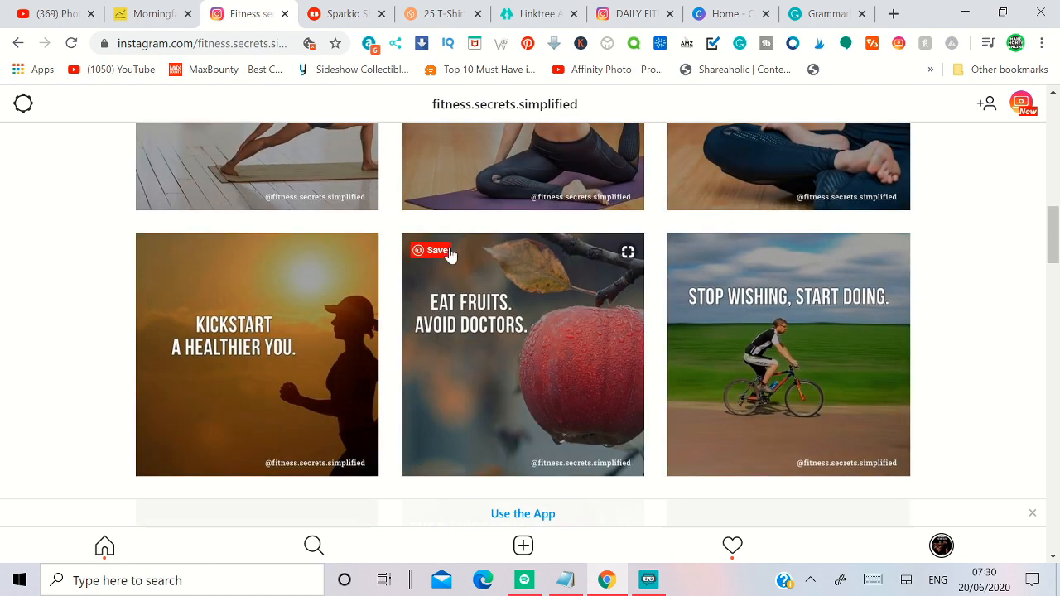
pyautogui.scroll(6, 451, 257)
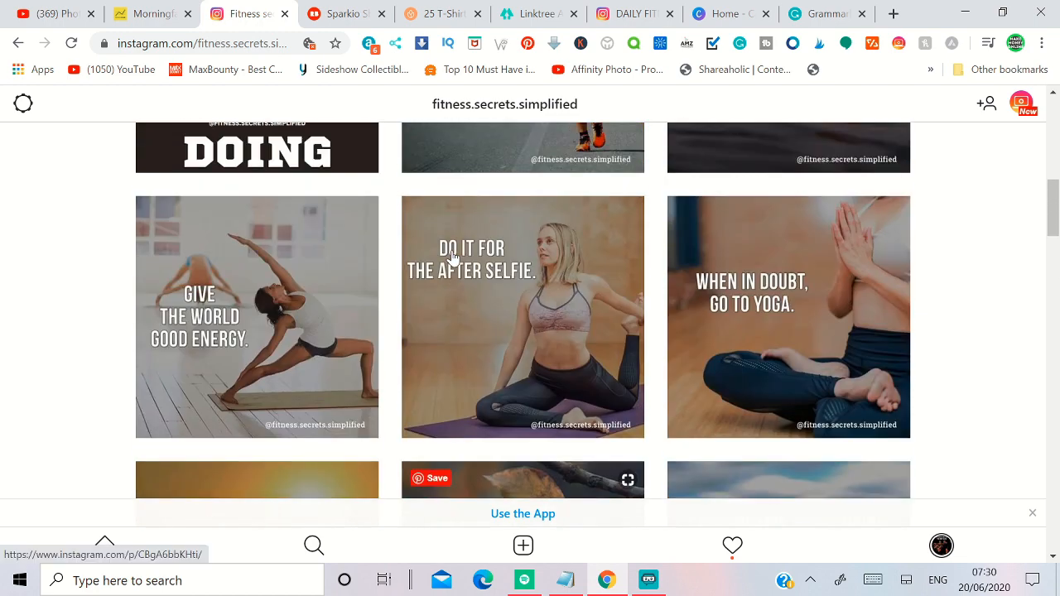
pyautogui.scroll(2, 454, 257)
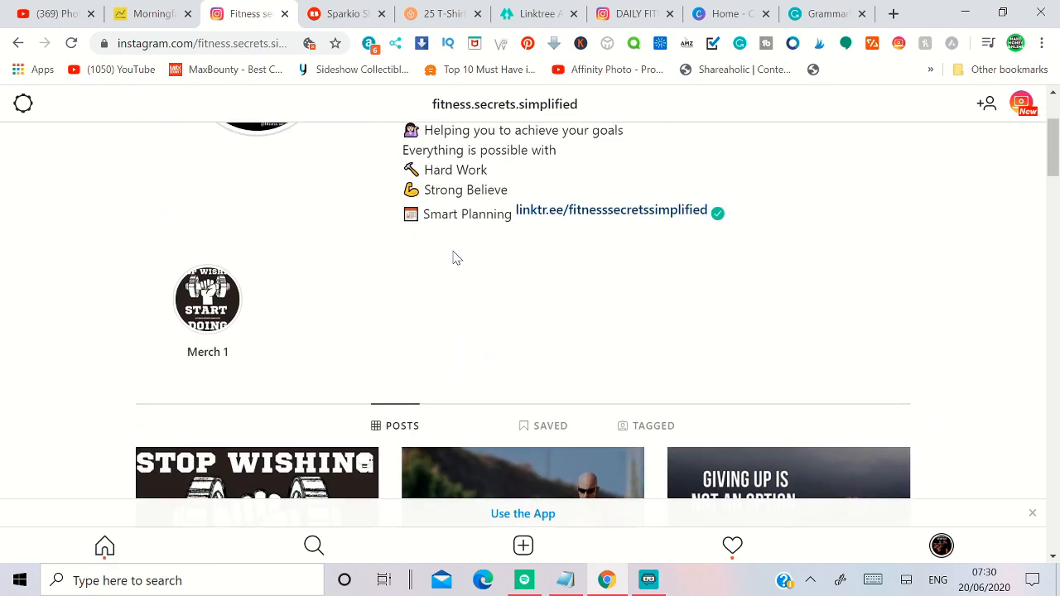
pyautogui.scroll(2, 439, 240)
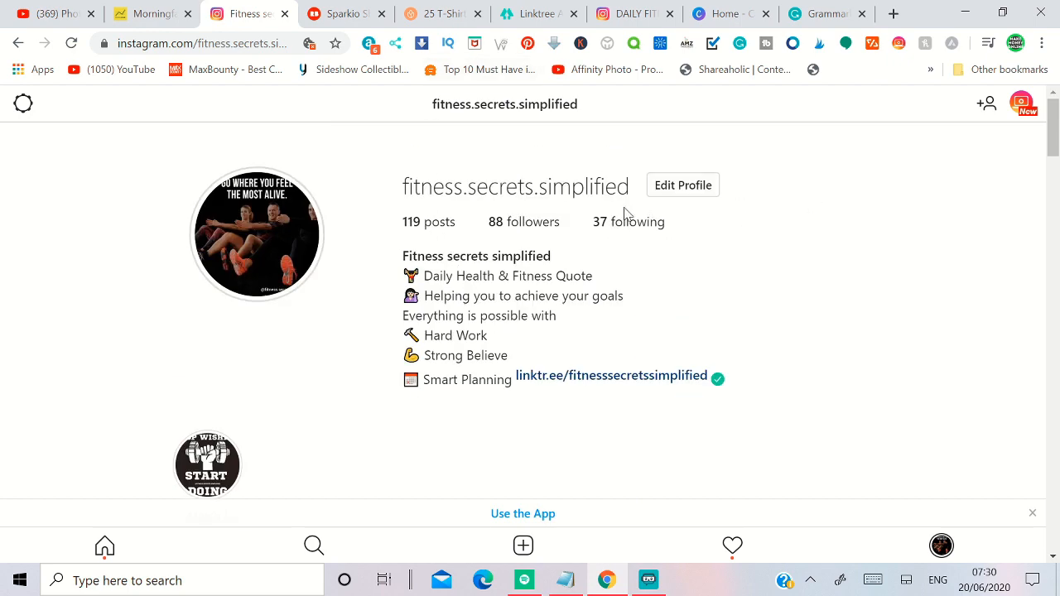
# Step: Switch to the fitnessmotivations._ Instagram profile and look through its posts for the "Push Hard or Go Home" design
pyautogui.click(639, 15)
pyautogui.scroll(2, 515, 192)
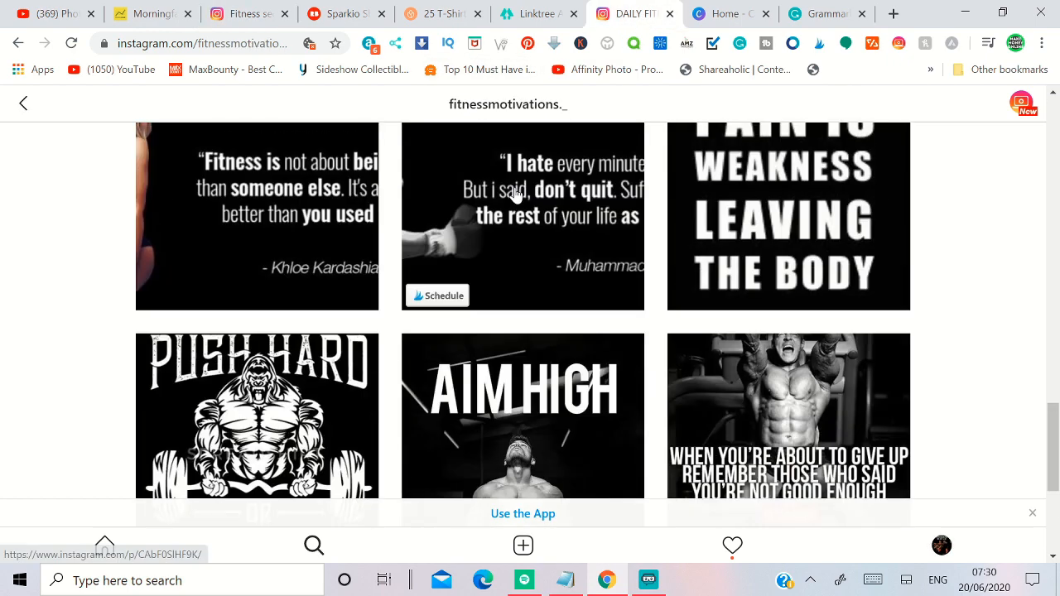
pyautogui.scroll(5, 515, 193)
pyautogui.scroll(-1, 515, 190)
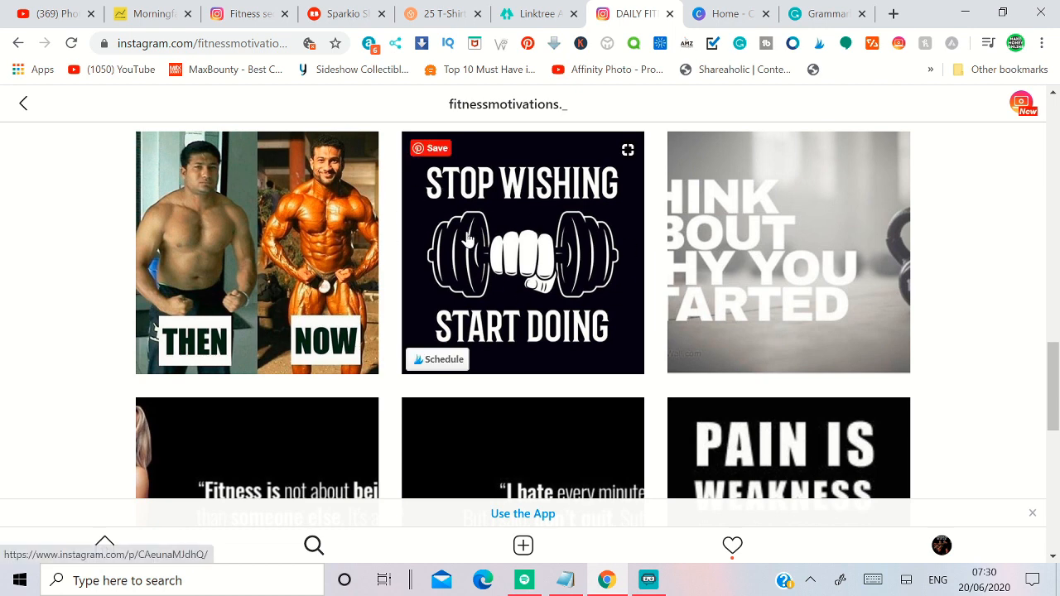
pyautogui.scroll(-5, 468, 238)
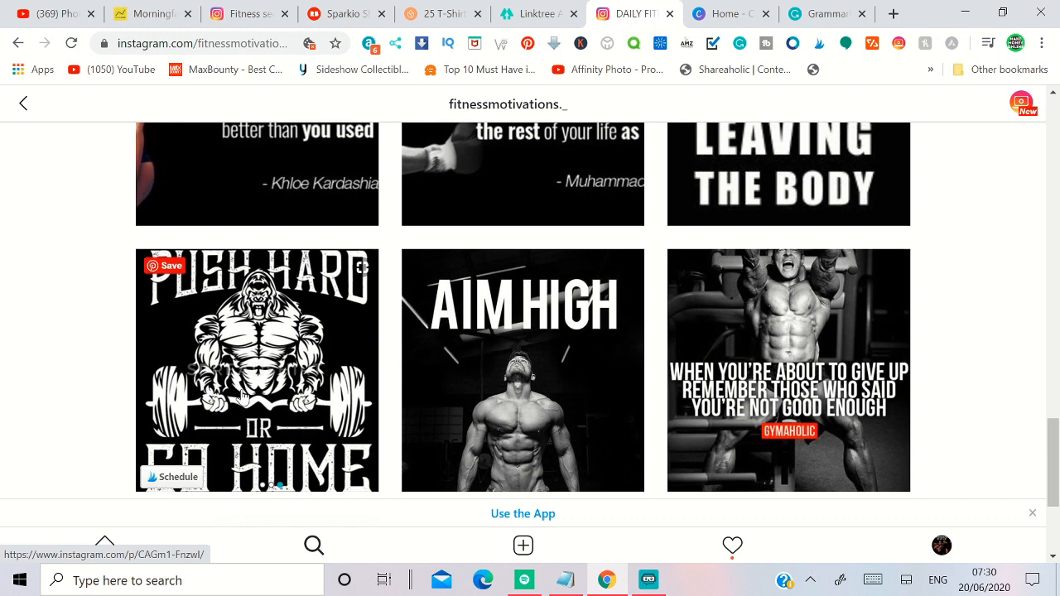
pyautogui.scroll(-1, 242, 398)
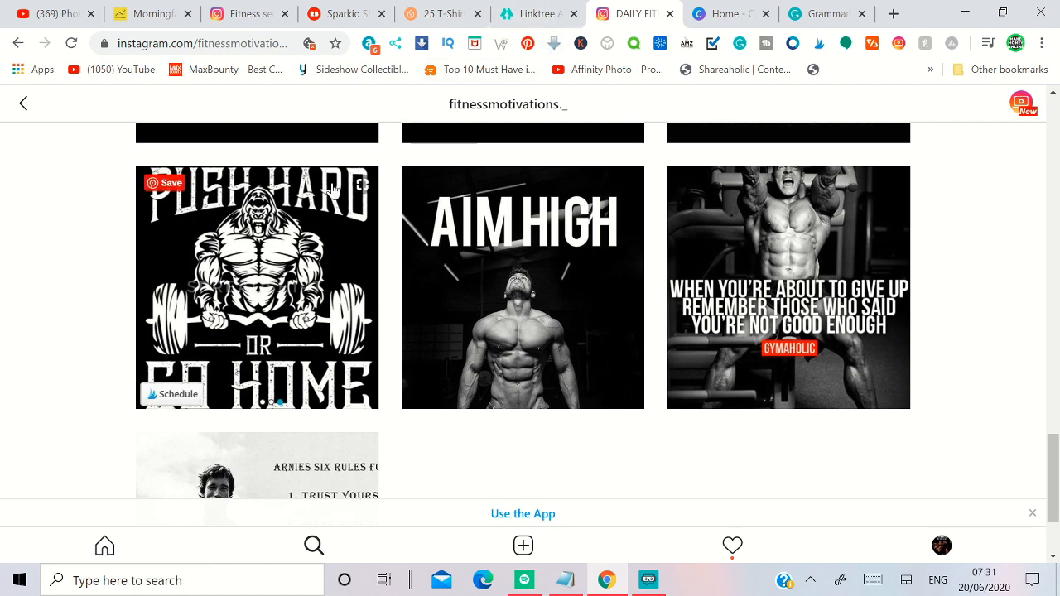
# Step: Switch to the Grammarly document and copy the three-line phrase "Push hard or go home"
pyautogui.click(819, 13)
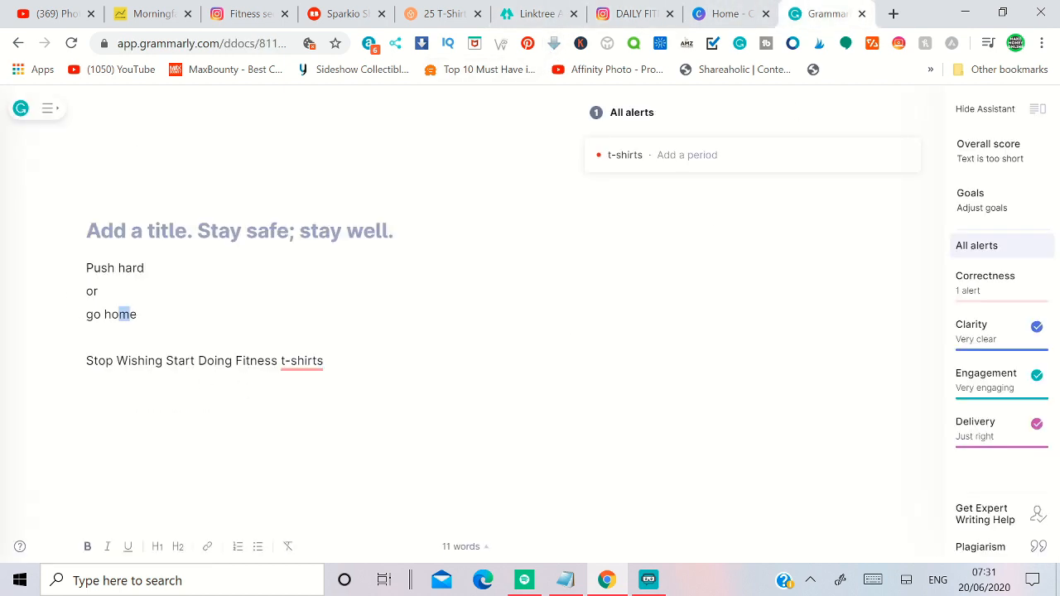
pyautogui.moveTo(137, 314); pyautogui.dragTo(70, 265)
pyautogui.rightClick(125, 267)
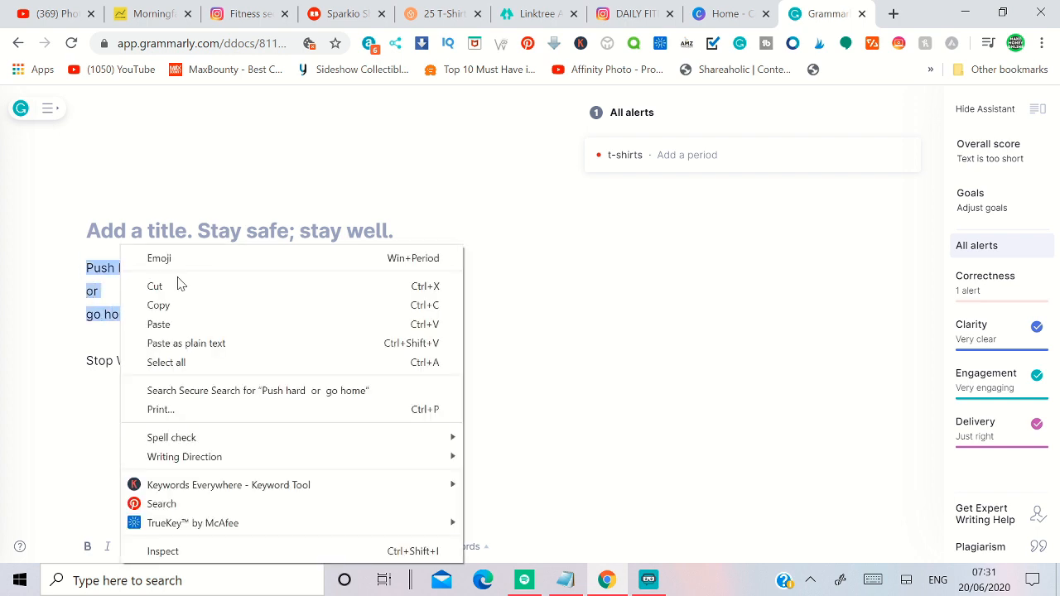
pyautogui.click(186, 303)
# Step: Switch to Canva and create a new custom design measuring 4000 × 4000 px
pyautogui.click(725, 10)
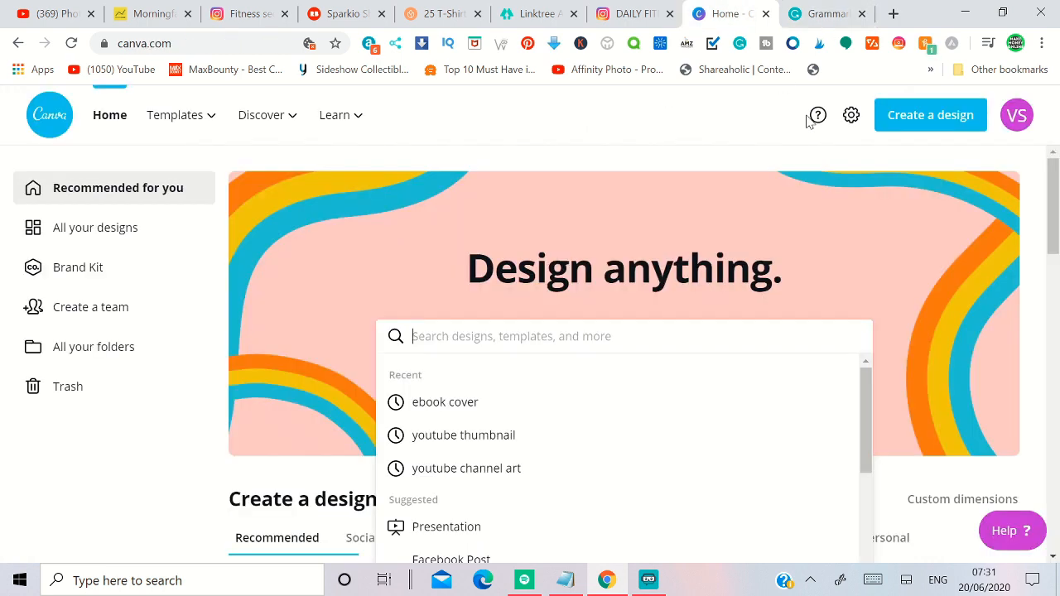
pyautogui.click(907, 120)
pyautogui.click(907, 120)
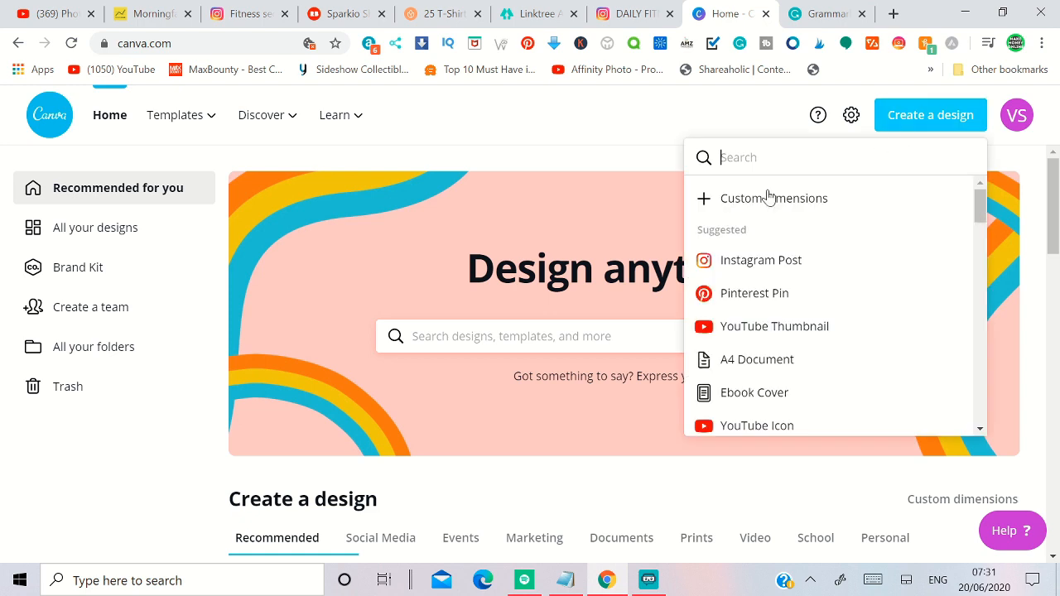
pyautogui.click(755, 199)
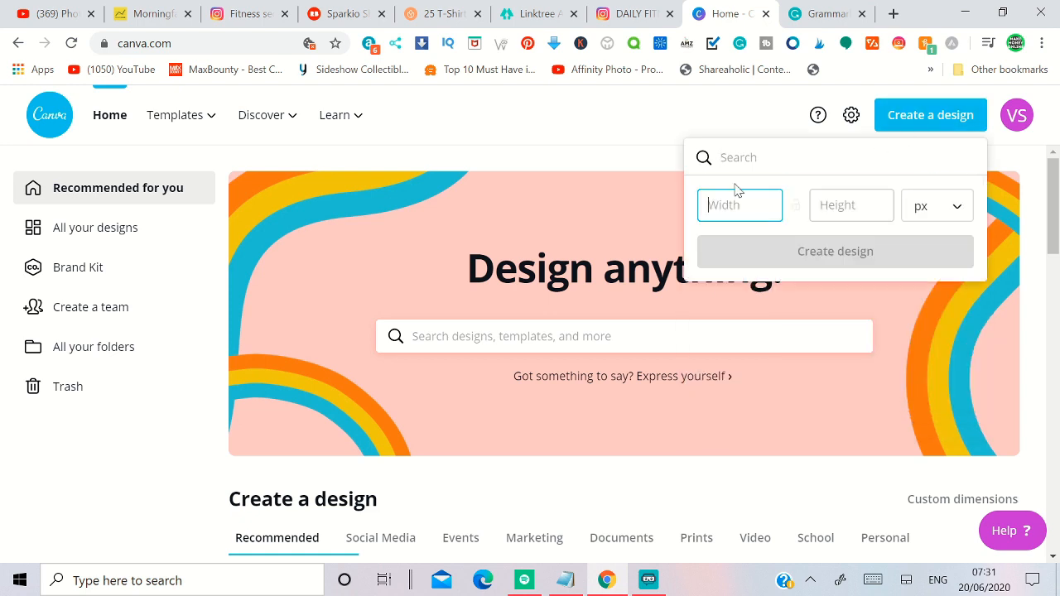
pyautogui.write('4000')
pyautogui.click(813, 192)
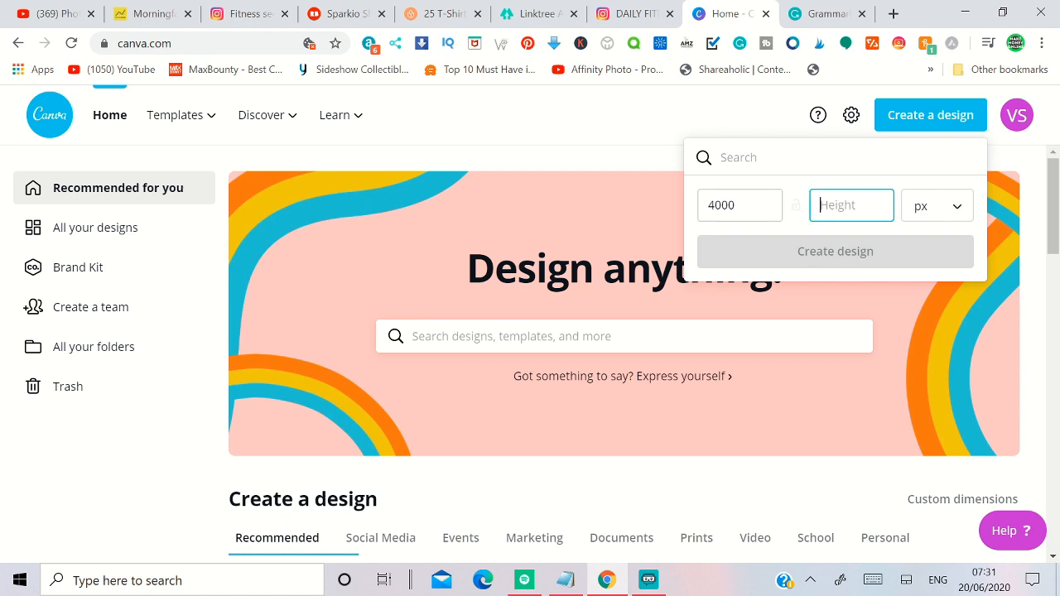
pyautogui.write('4000')
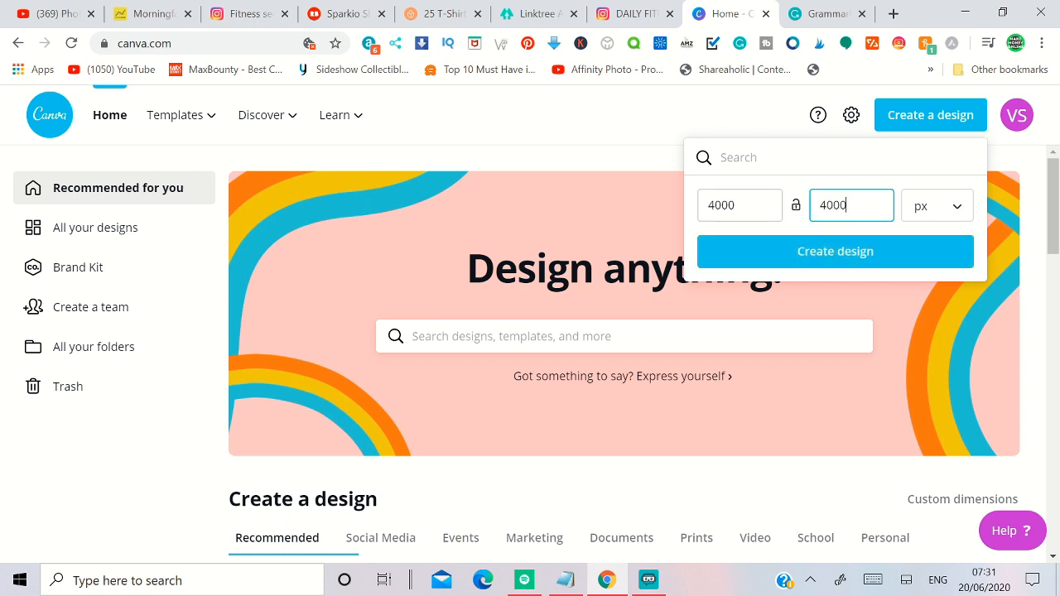
pyautogui.click(854, 257)
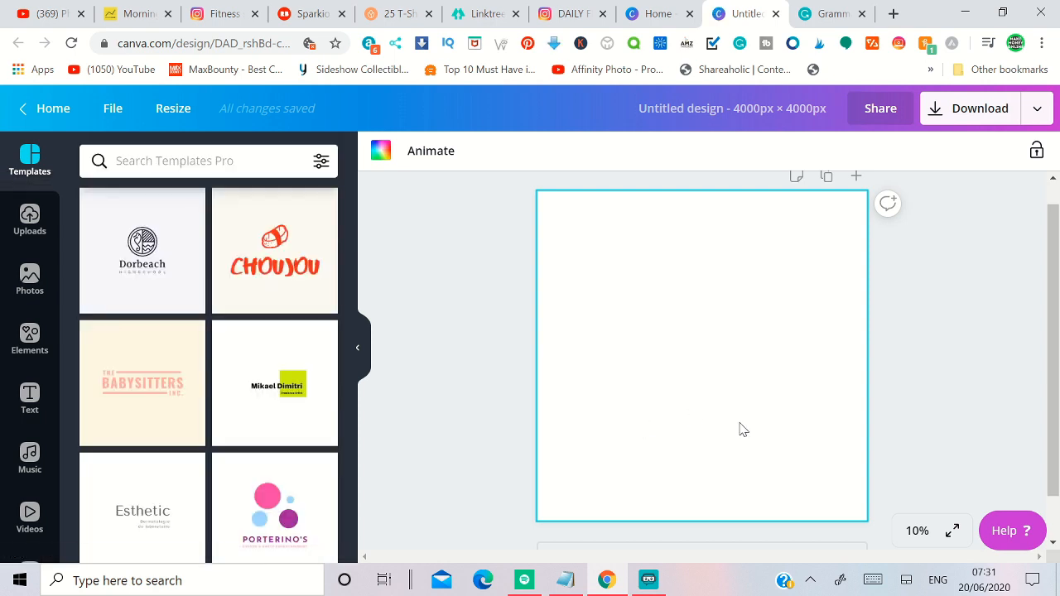
# Step: Add the copied phrase "Push hard or go home" as a text box in the lower middle of the canvas
pyautogui.press('t')
pyautogui.moveTo(698, 355); pyautogui.dragTo(715, 460)
pyautogui.click(769, 417)
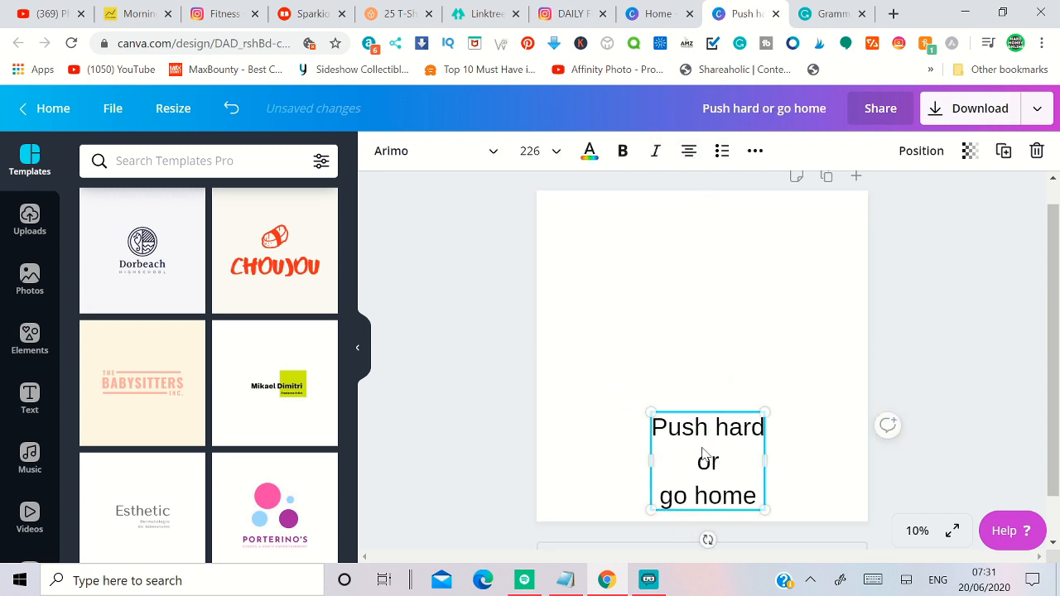
# Step: Search the elements library for "push hard" and look through the graphics for one that suits the phrase
pyautogui.click(30, 361)
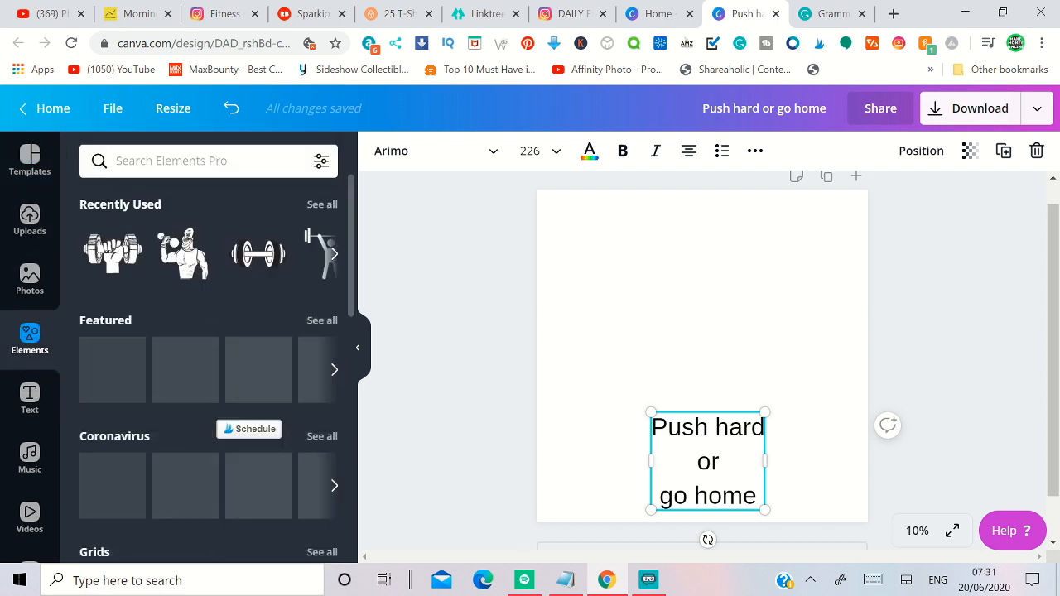
pyautogui.click(135, 161)
pyautogui.write('push h')
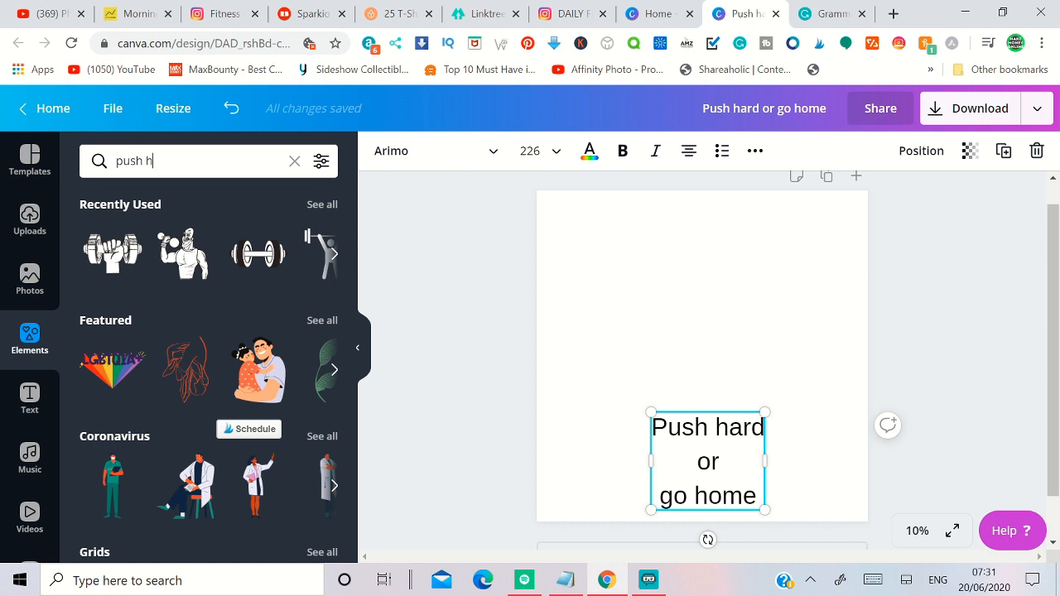
pyautogui.write('ard')
pyautogui.press('Return')
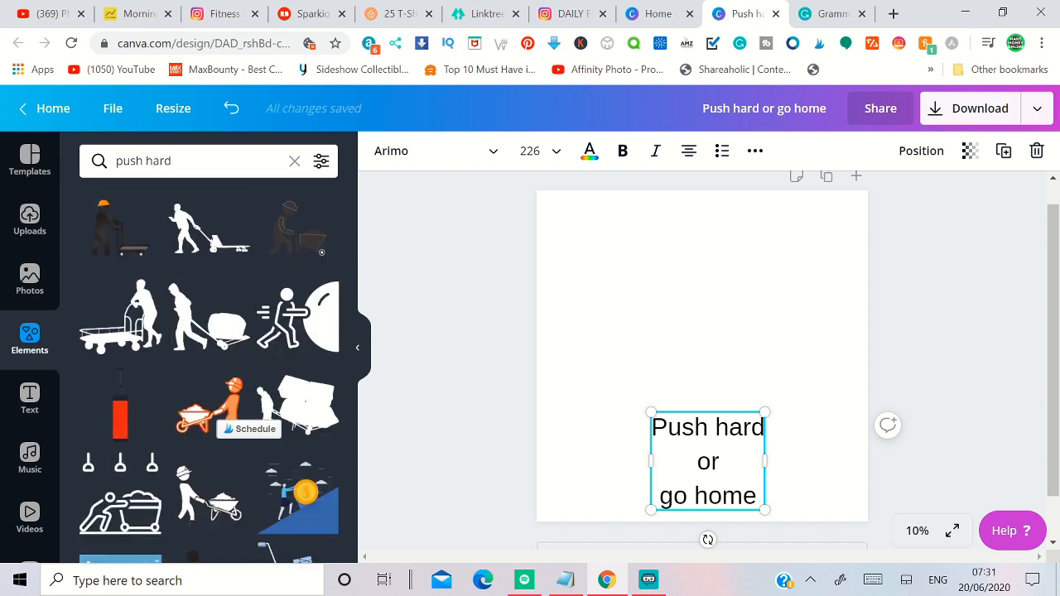
pyautogui.scroll(-3, 230, 338)
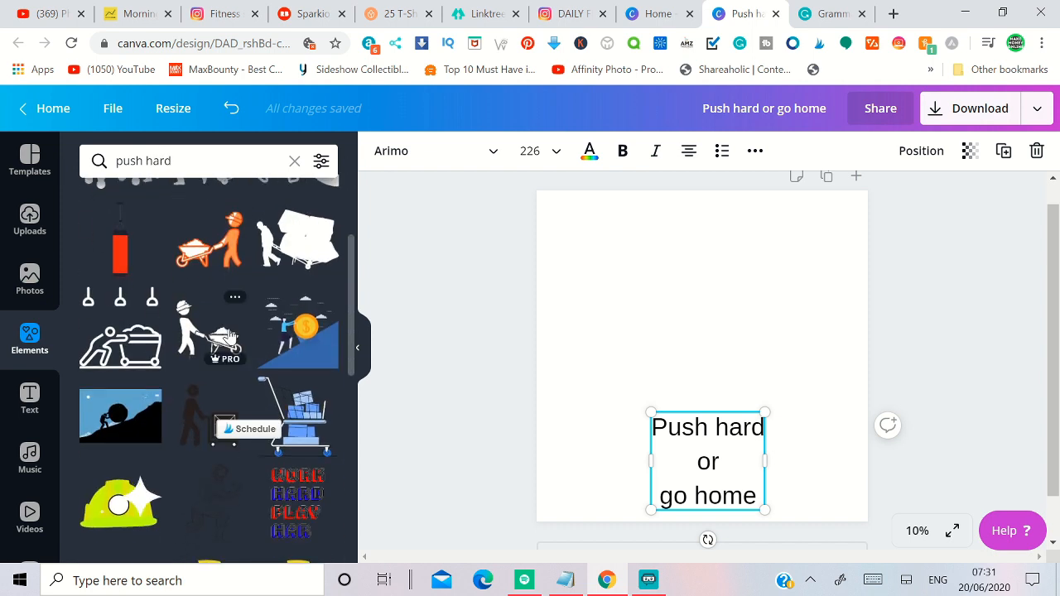
pyautogui.scroll(-10, 231, 337)
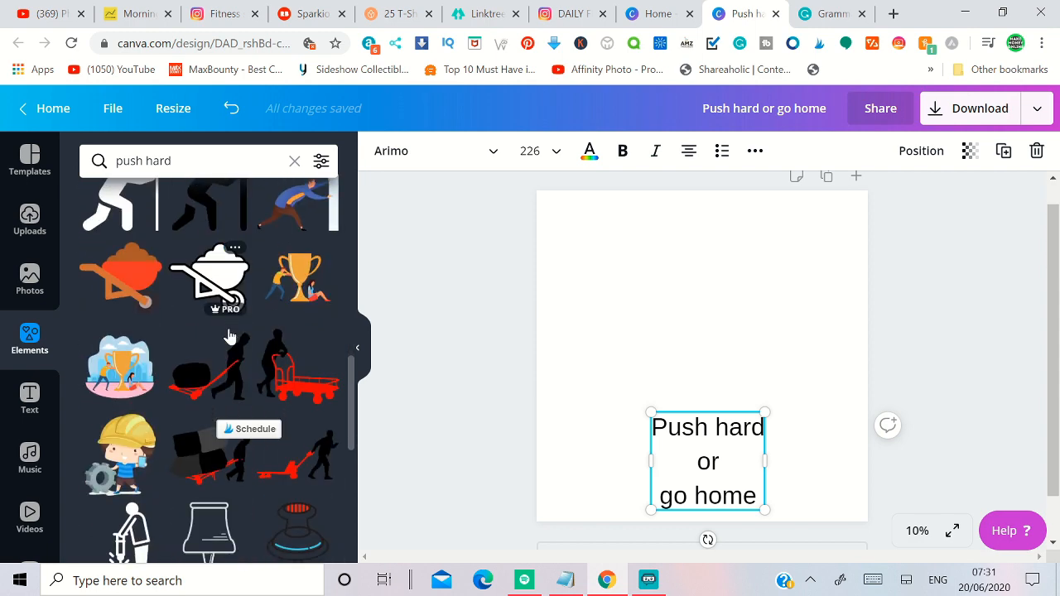
pyautogui.scroll(-3, 230, 336)
# Step: Search the elements for "excerise hard" and look through the resulting graphics for a fitting illustration
pyautogui.moveTo(172, 161); pyautogui.dragTo(17, 177)
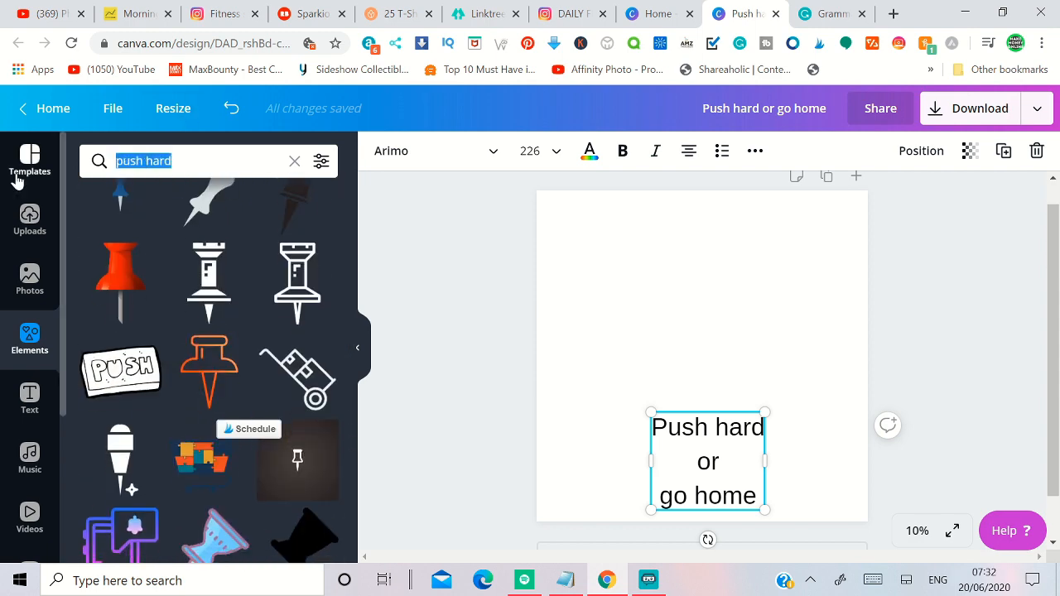
pyautogui.write('excerise hard')
pyautogui.press('Return')
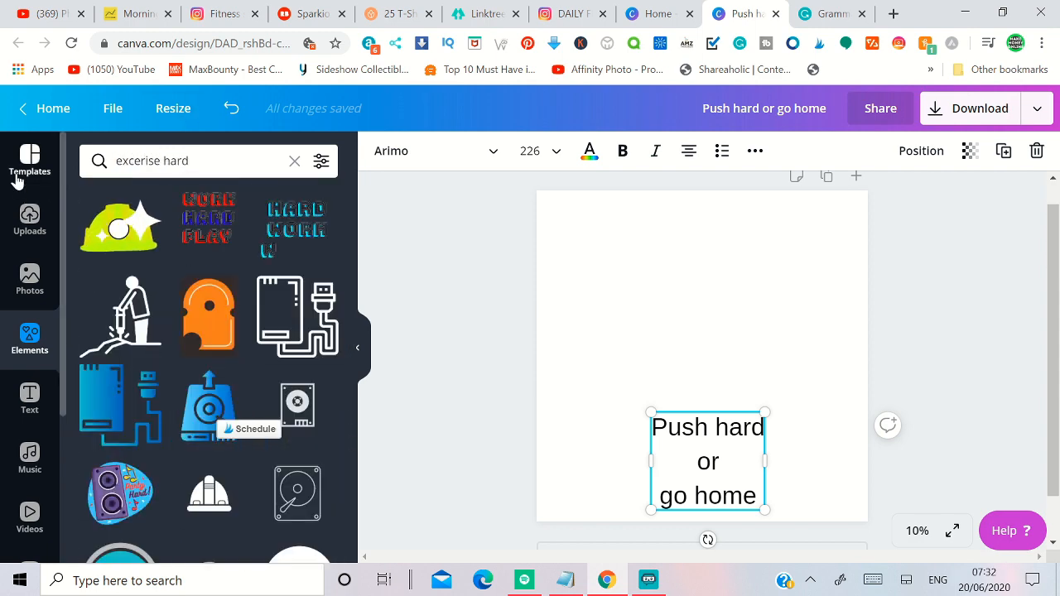
pyautogui.scroll(-3, 354, 451)
pyautogui.scroll(-15, 353, 452)
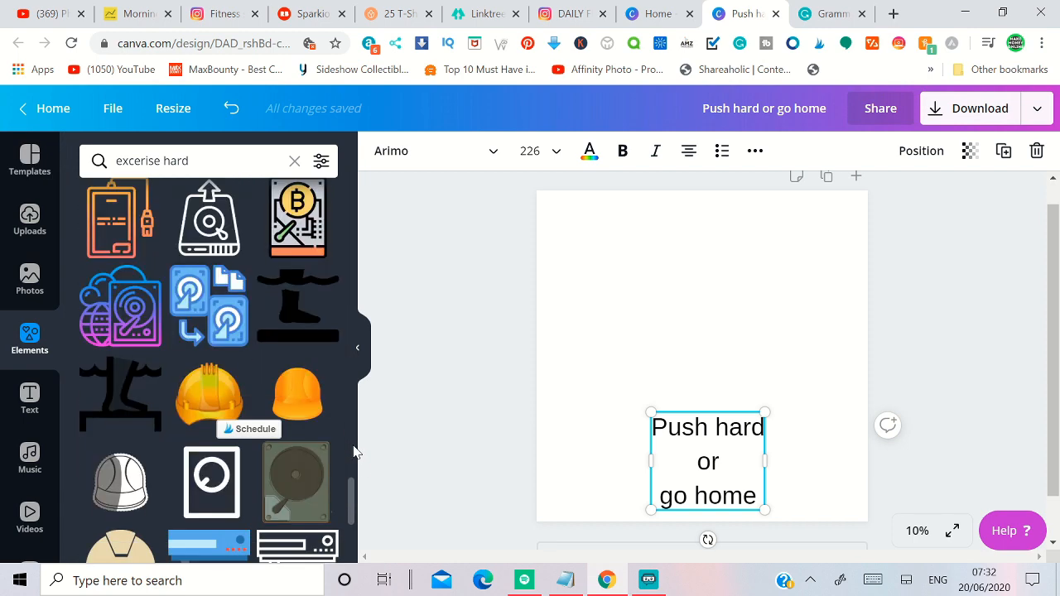
# Step: Shorten the elements search to "excerise", and replace it with a search for "work out"
pyautogui.press('BackSpace')
pyautogui.press('BackSpace')
pyautogui.press('BackSpace')
pyautogui.press('BackSpace')
pyautogui.press('BackSpace')
pyautogui.press('Return')
pyautogui.moveTo(167, 160); pyautogui.dragTo(55, 161)
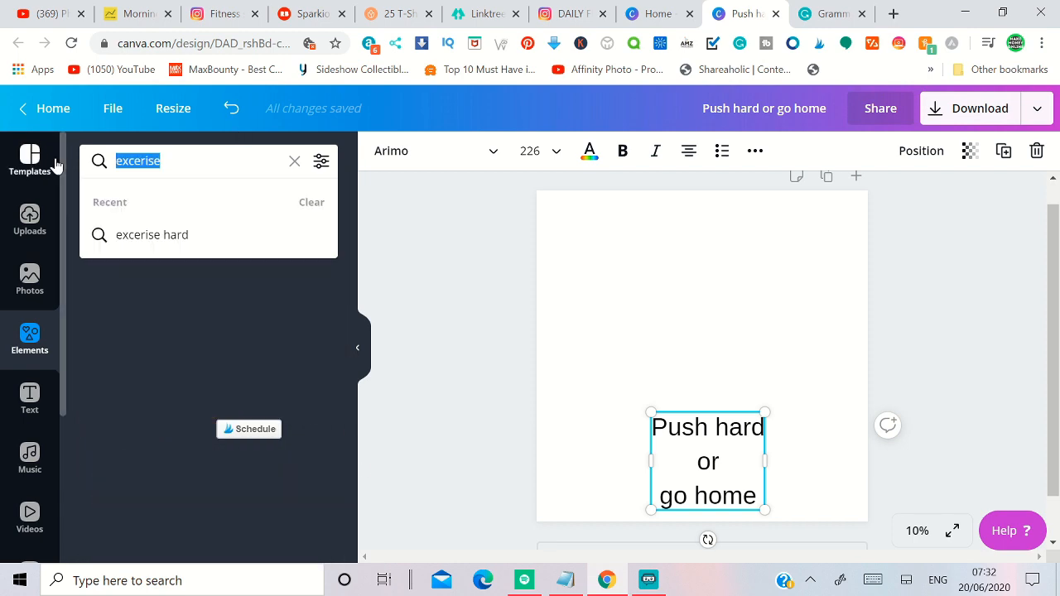
pyautogui.write('work out')
pyautogui.press('Return')
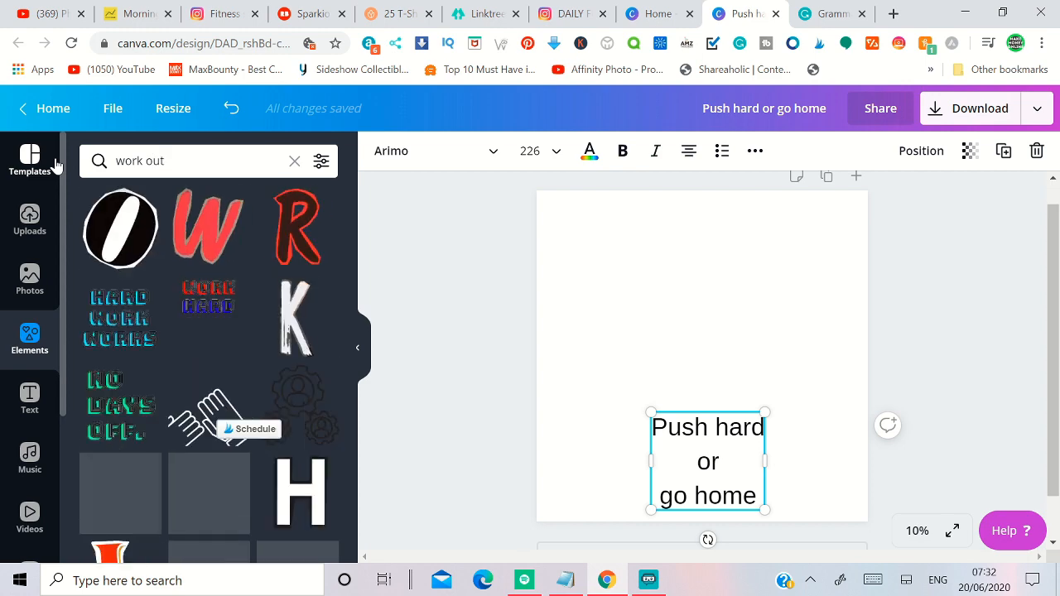
# Step: Search the elements for "workout" and add the white muscular arm lifting a dumbbell to the canvas
pyautogui.click(146, 161)
pyautogui.press('BackSpace')
pyautogui.press('Return')
pyautogui.scroll(-3, 203, 289)
pyautogui.scroll(-10, 203, 286)
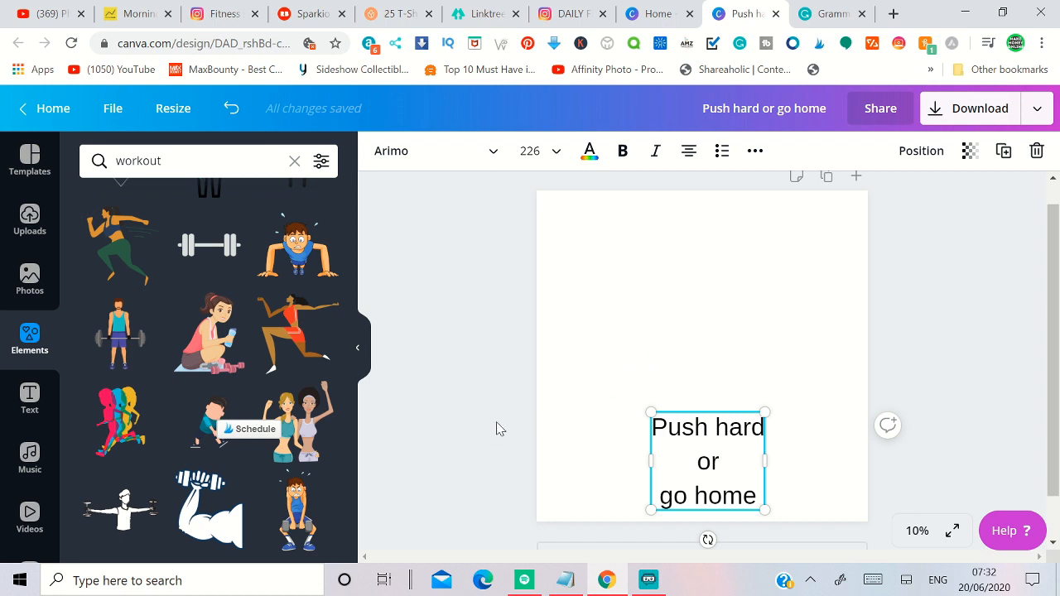
pyautogui.click(195, 508)
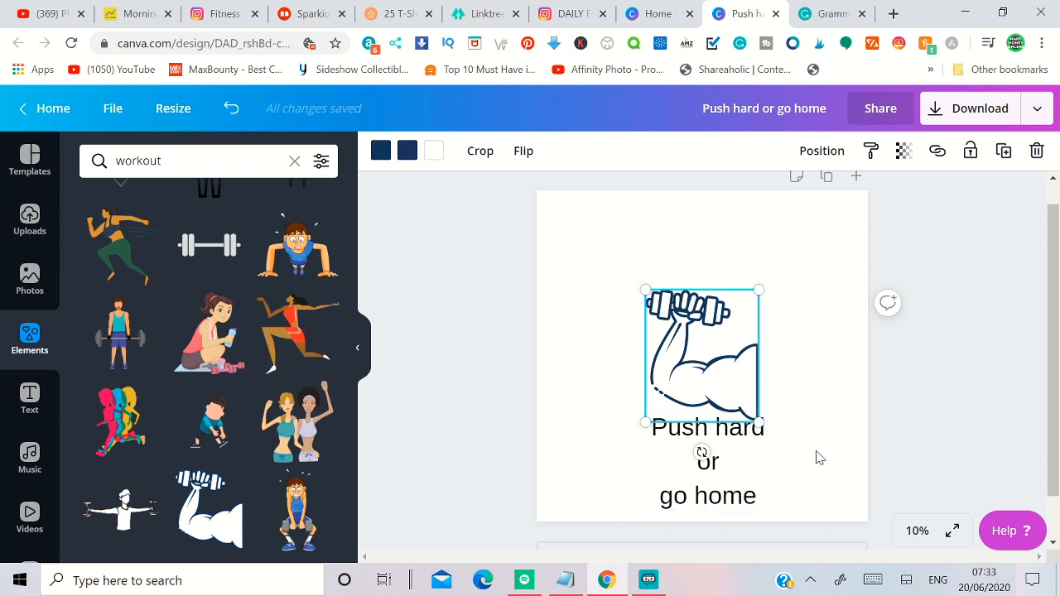
# Step: Set the canvas background color to black
pyautogui.click(815, 457)
pyautogui.click(381, 151)
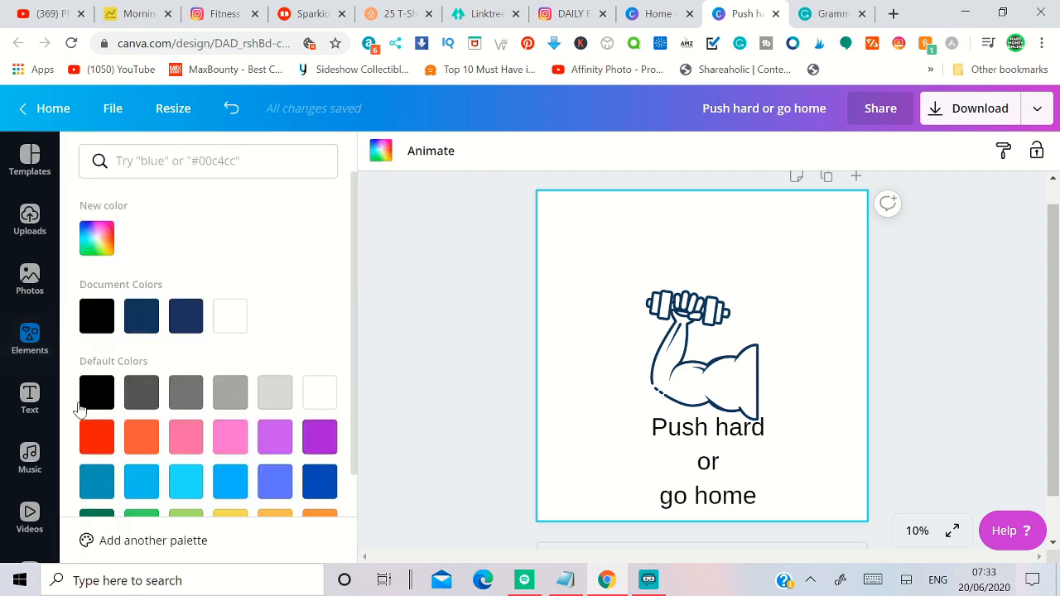
pyautogui.click(97, 394)
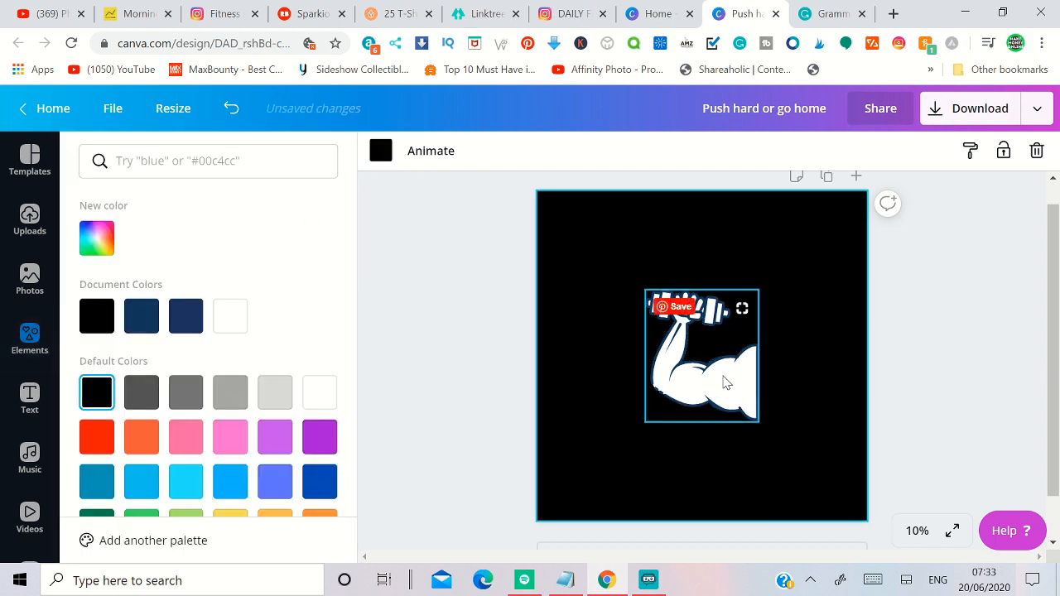
# Step: Try red, pink and dark blue as the canvas background, and restore black
pyautogui.click(94, 441)
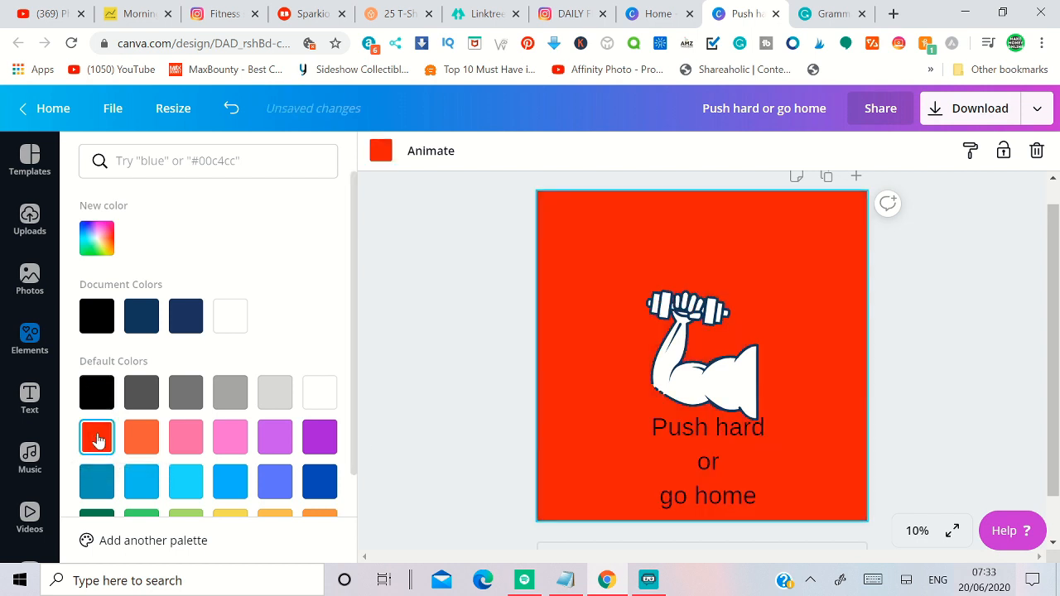
pyautogui.click(186, 437)
pyautogui.click(318, 483)
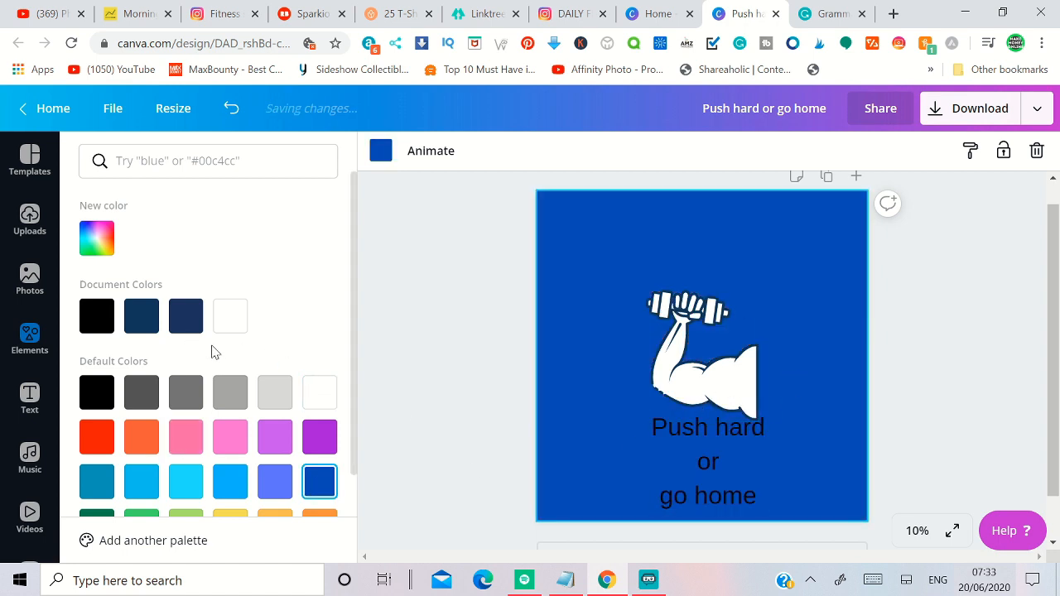
pyautogui.click(98, 327)
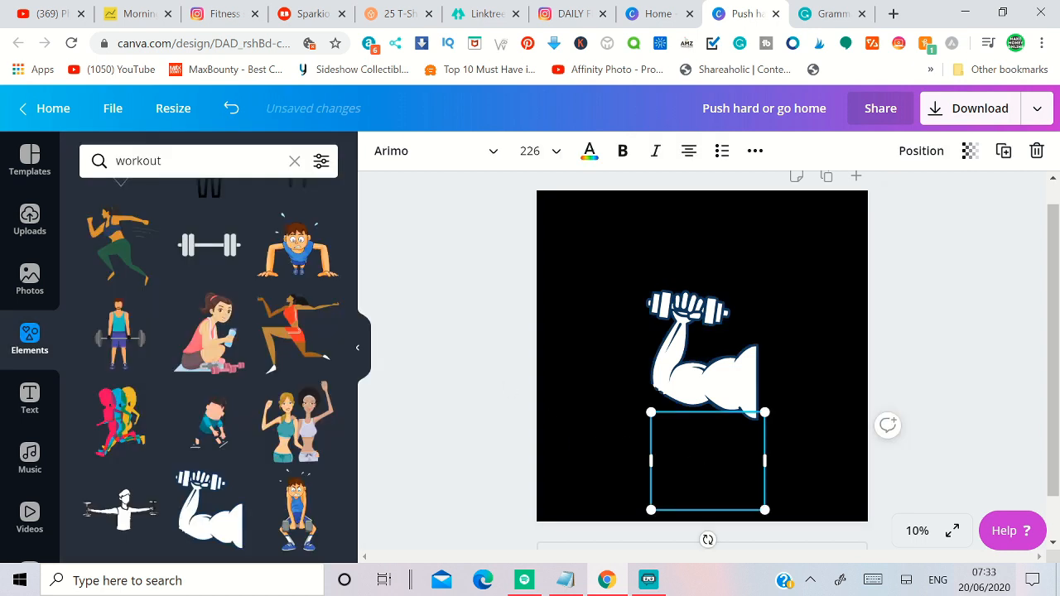
# Step: Color the entire "Push hard or go home" text red and shift its text box slightly to the right
pyautogui.doubleClick(702, 455)
pyautogui.hotkey('ctrl', 'a')
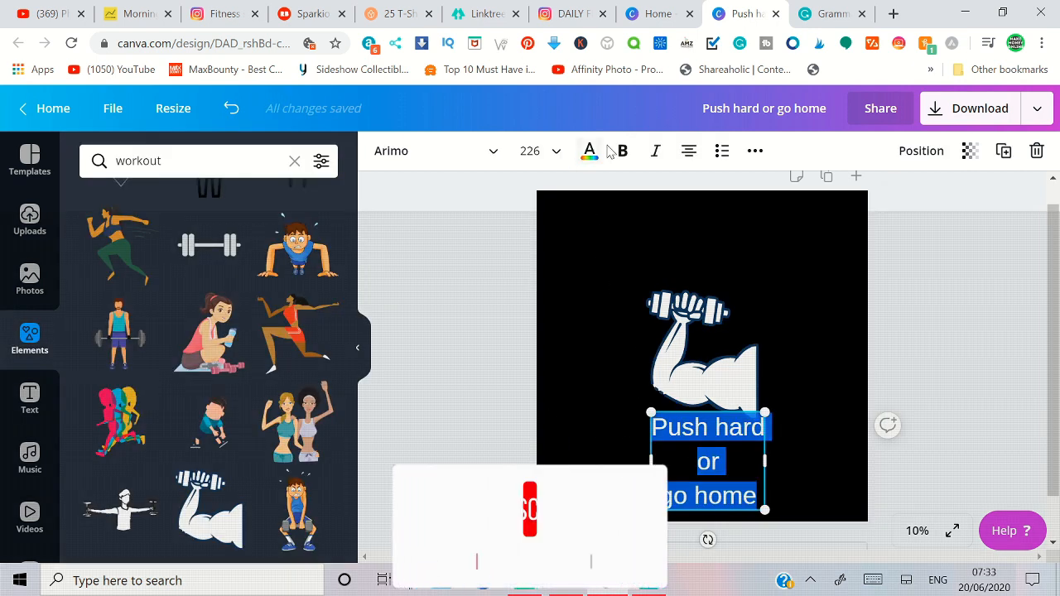
pyautogui.click(586, 160)
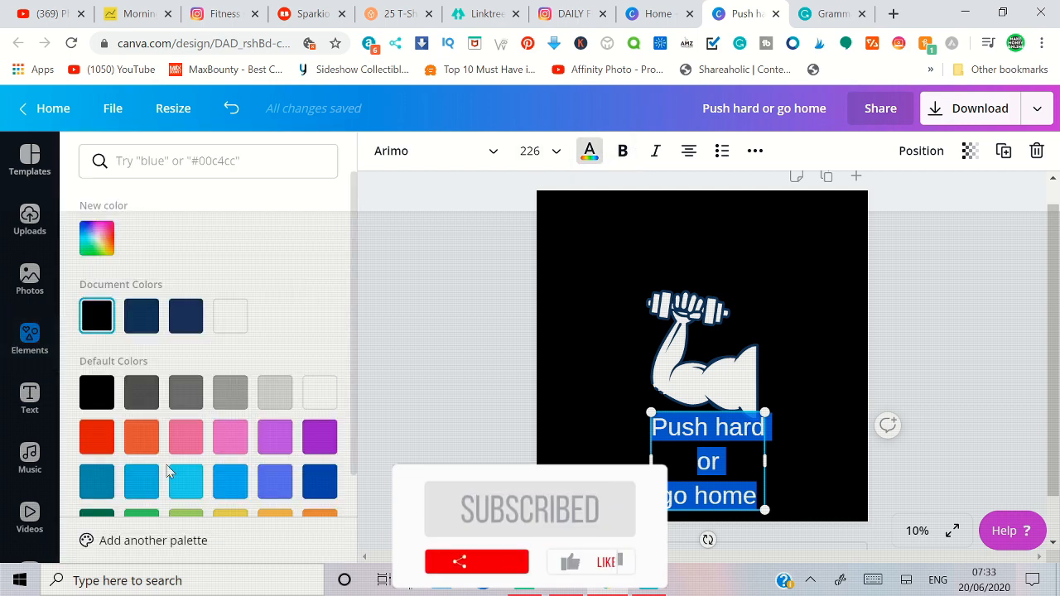
pyautogui.click(97, 438)
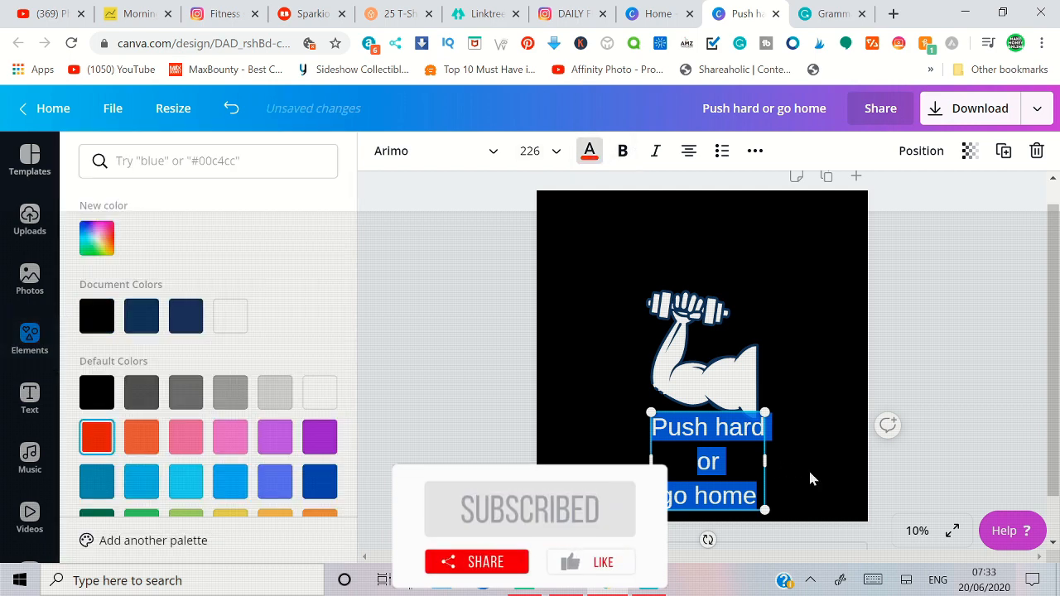
pyautogui.click(806, 460)
pyautogui.click(810, 460)
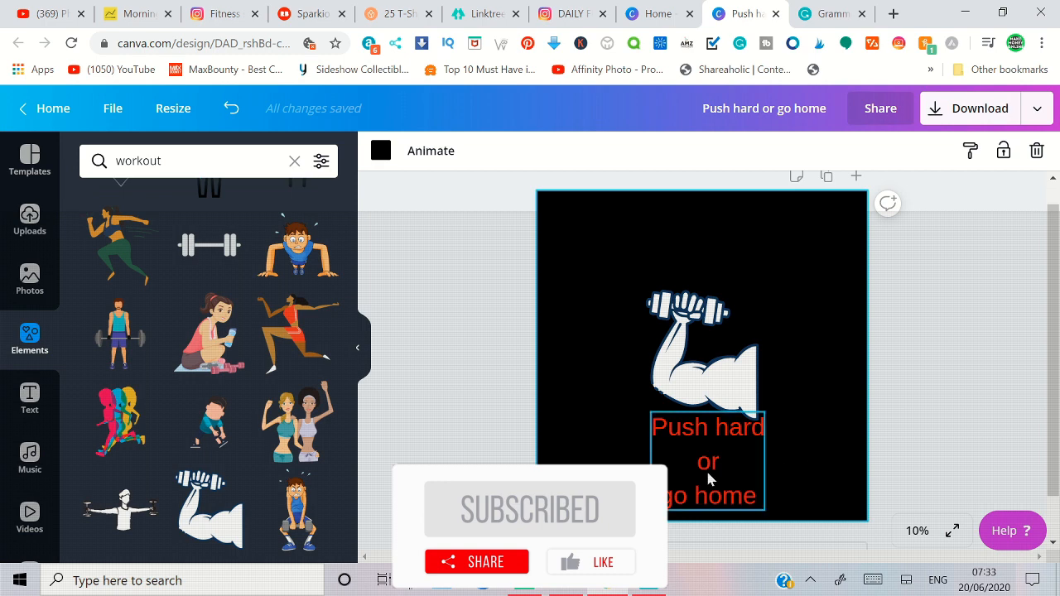
pyautogui.moveTo(706, 468)
pyautogui.mouseDown()
pyautogui.moveTo(705, 444)
pyautogui.moveTo(717, 469)
pyautogui.mouseUp()
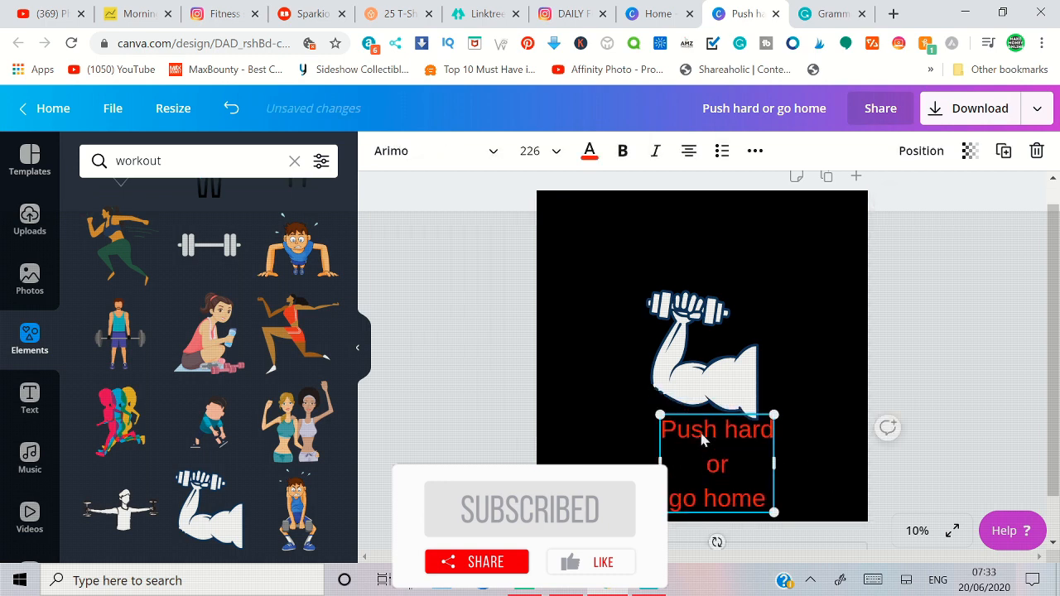
# Step: Copy the "Push hard" line into its own text box, enlarge it to font size 376 and place it above the arm graphic
pyautogui.tripleClick(703, 441)
pyautogui.hotkey('ctrl', 'c')
pyautogui.rightClick(713, 432)
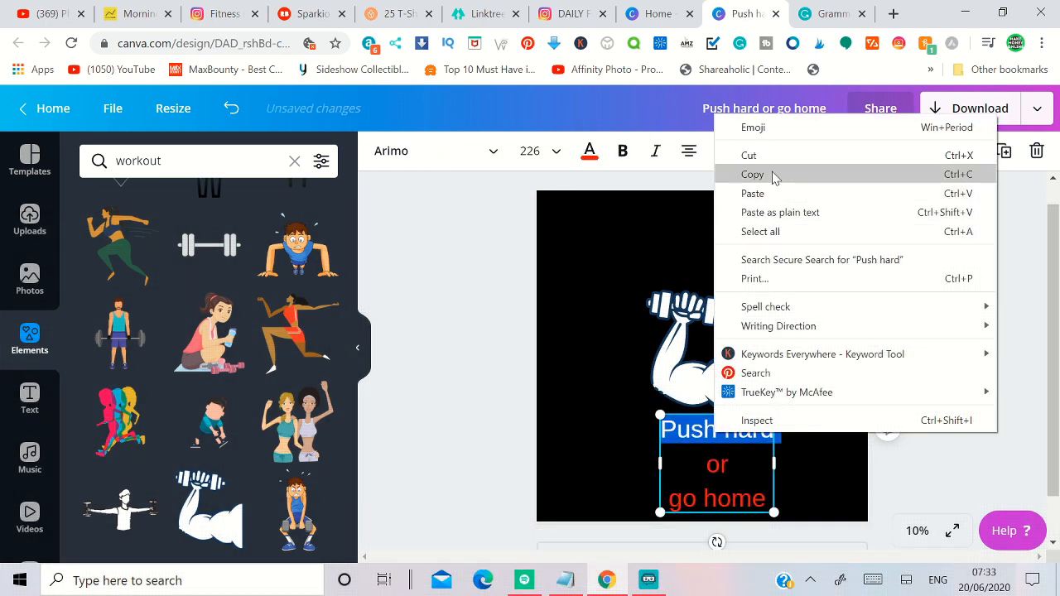
pyautogui.click(762, 175)
pyautogui.click(685, 238)
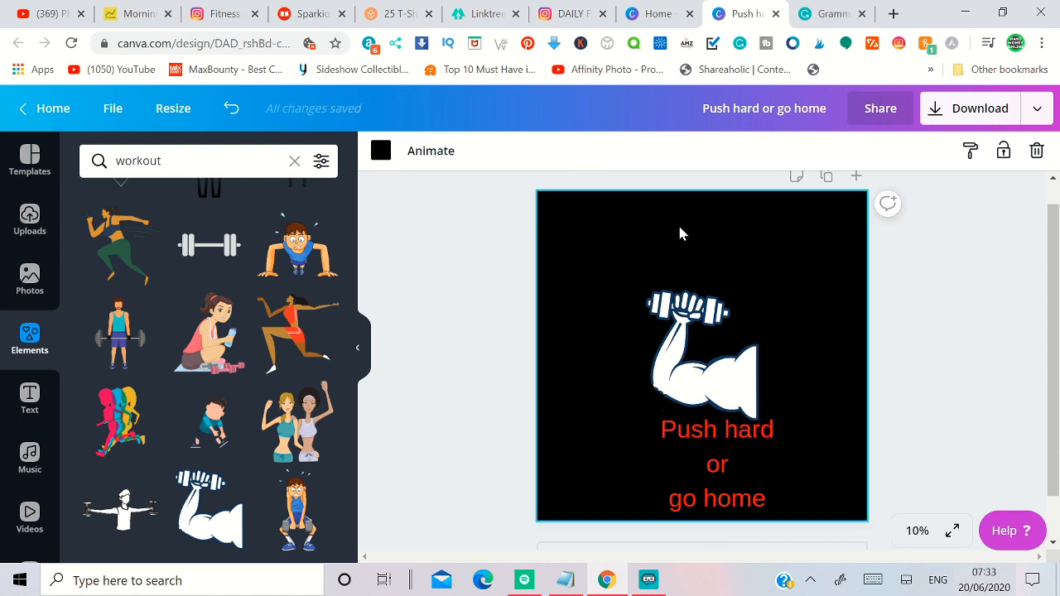
pyautogui.hotkey('ctrl', 'v')
pyautogui.moveTo(643, 341); pyautogui.dragTo(568, 322)
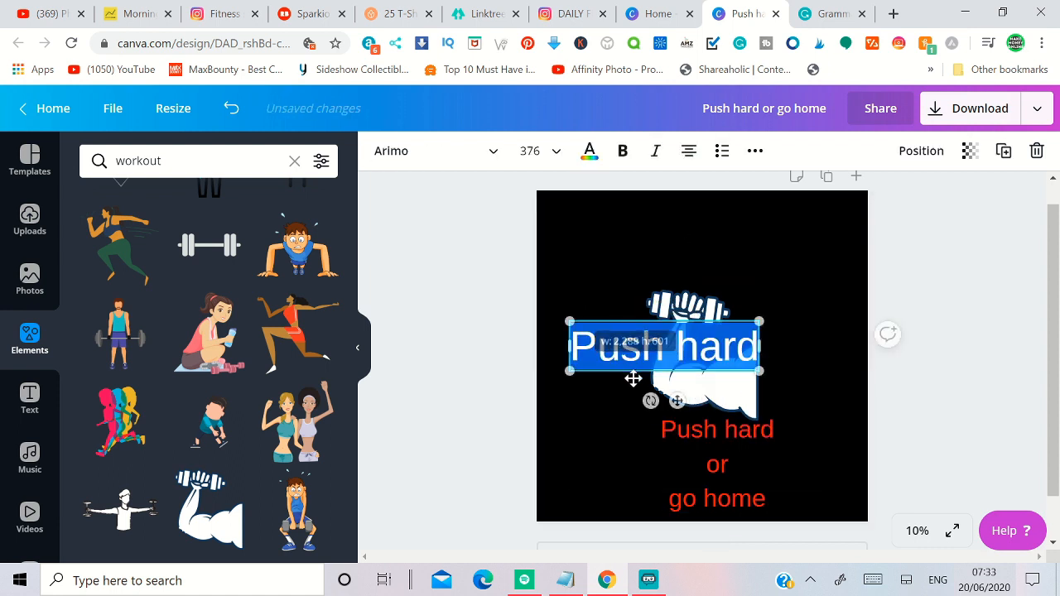
pyautogui.click(472, 385)
pyautogui.moveTo(636, 366); pyautogui.dragTo(694, 251)
# Step: Set the "Push hard" heading in Sports World, enlarge it to size 461 across the full canvas width, and move it to the upper edge
pyautogui.click(473, 162)
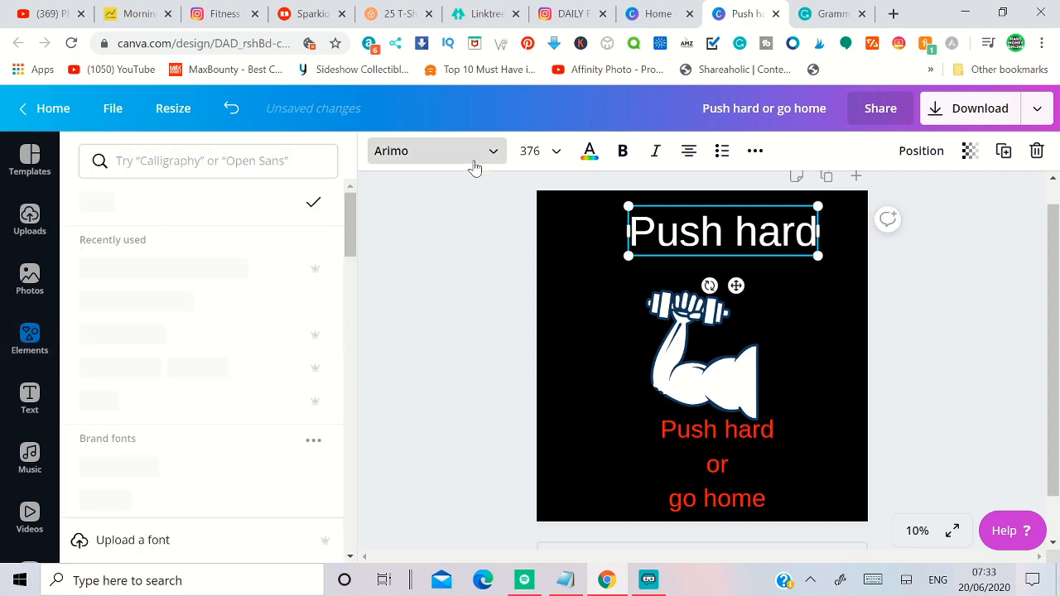
pyautogui.click(133, 303)
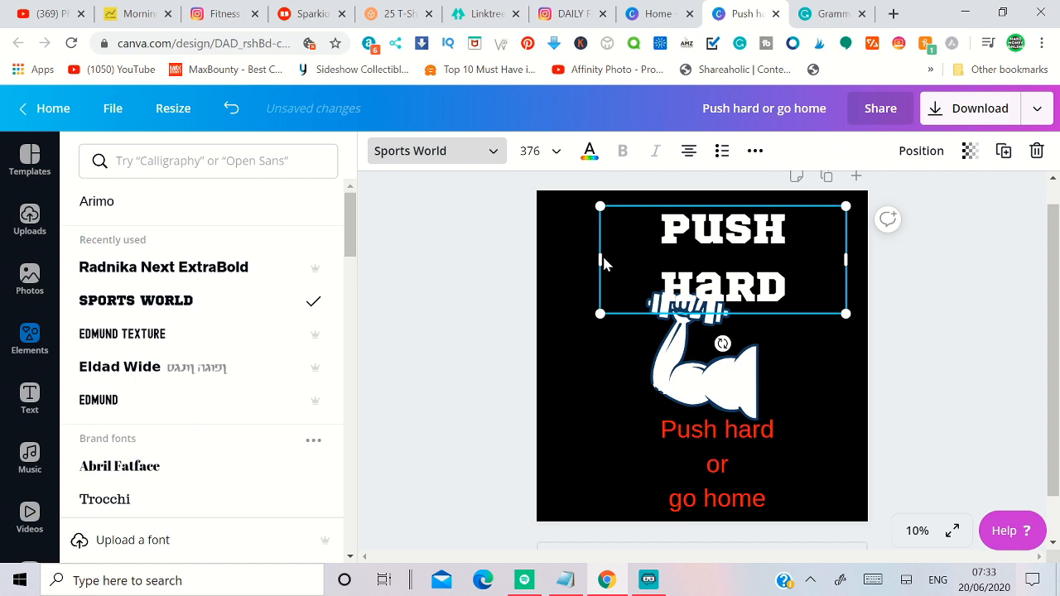
pyautogui.moveTo(594, 258); pyautogui.dragTo(538, 274)
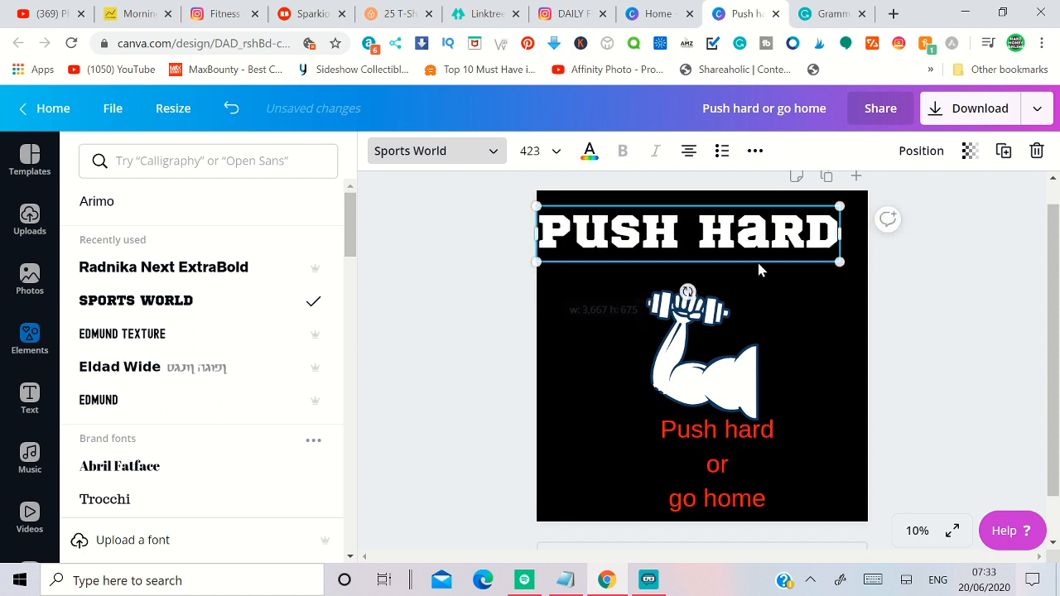
pyautogui.moveTo(840, 262); pyautogui.dragTo(863, 274)
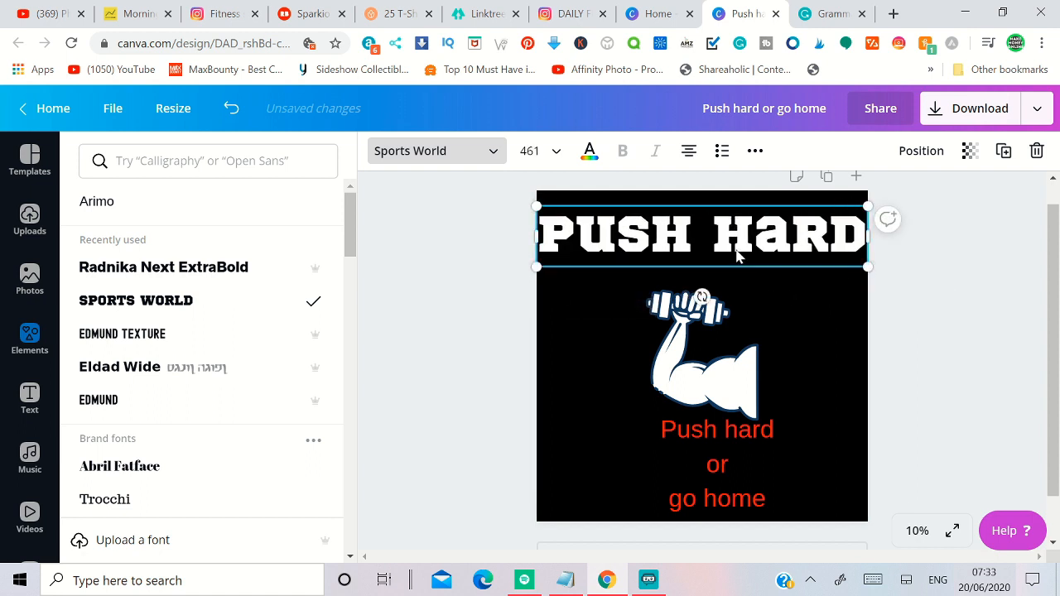
pyautogui.moveTo(736, 251); pyautogui.dragTo(737, 233)
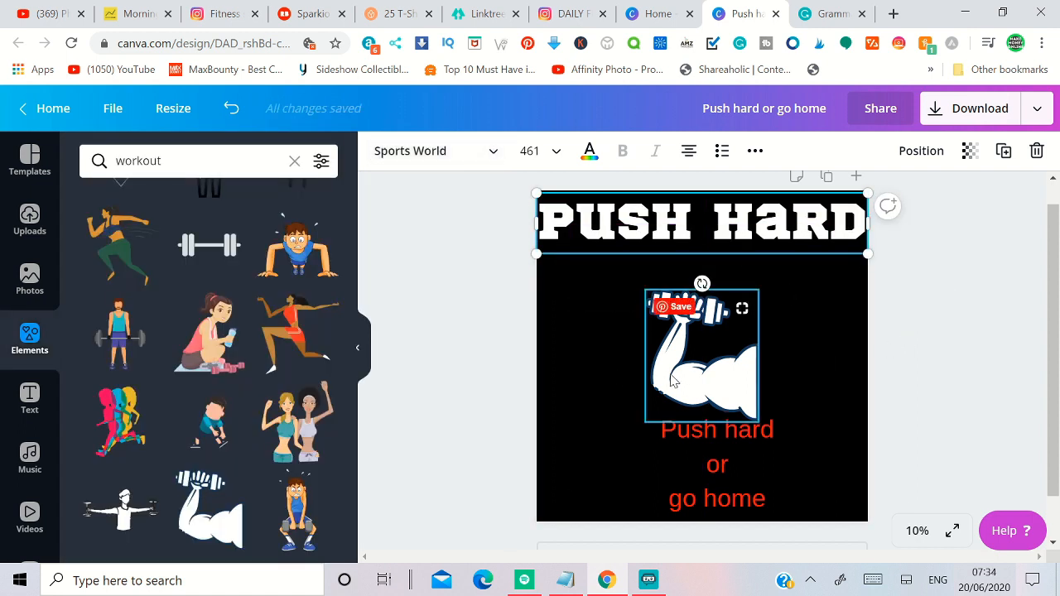
# Step: Move the arm graphic up beneath the heading and delete the "Push hard" line from the red text box
pyautogui.moveTo(698, 369); pyautogui.dragTo(695, 335)
pyautogui.tripleClick(716, 439)
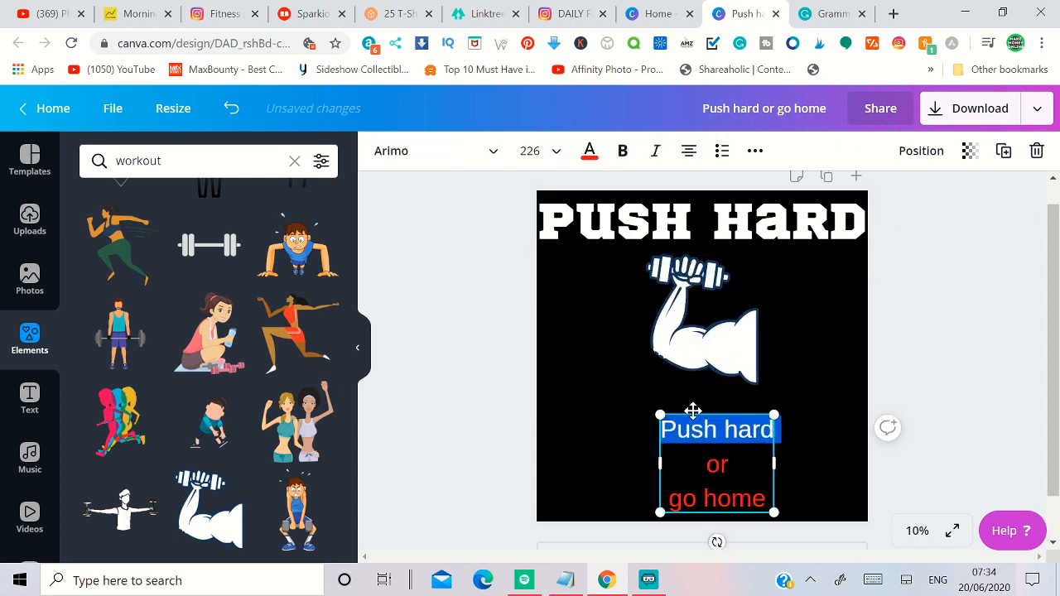
pyautogui.press('BackSpace')
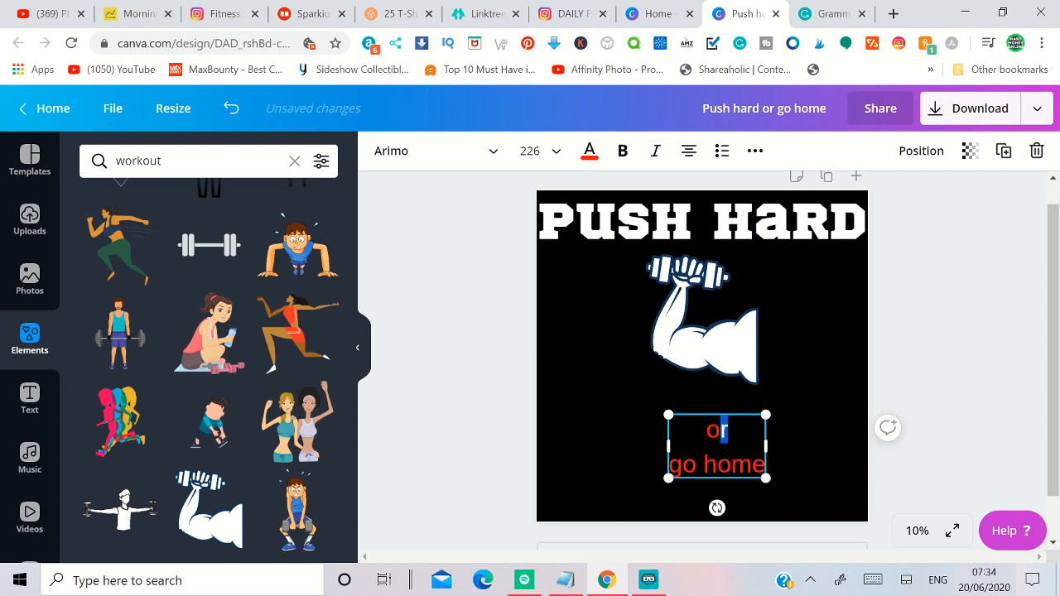
# Step: Copy the word "or" into its own text box, set it in Sports World and enlarge it to font size 446
pyautogui.moveTo(718, 431); pyautogui.dragTo(707, 430)
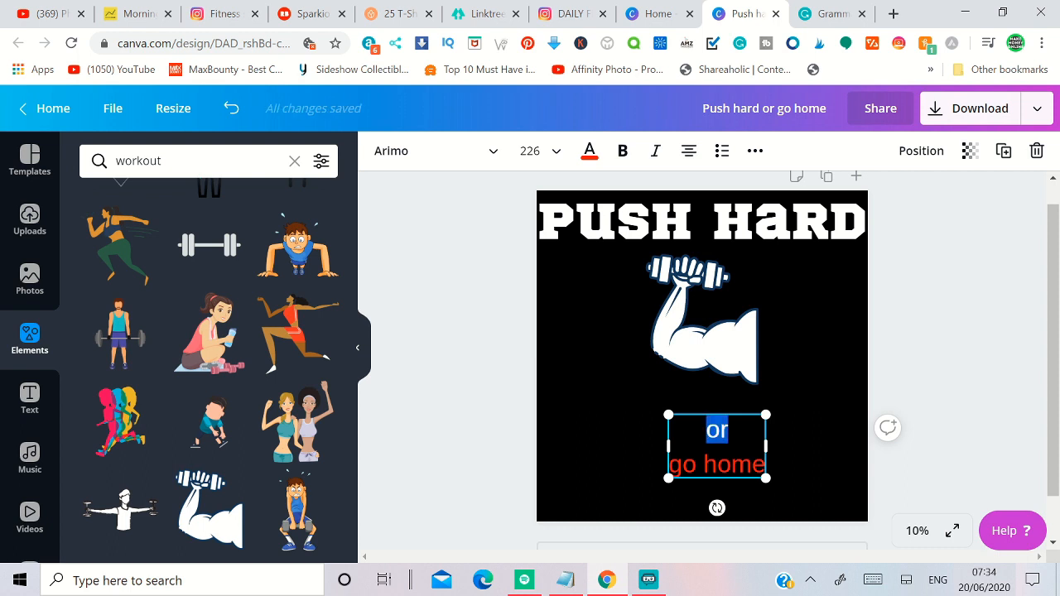
pyautogui.click(794, 397)
pyautogui.hotkey('ctrl', 'v')
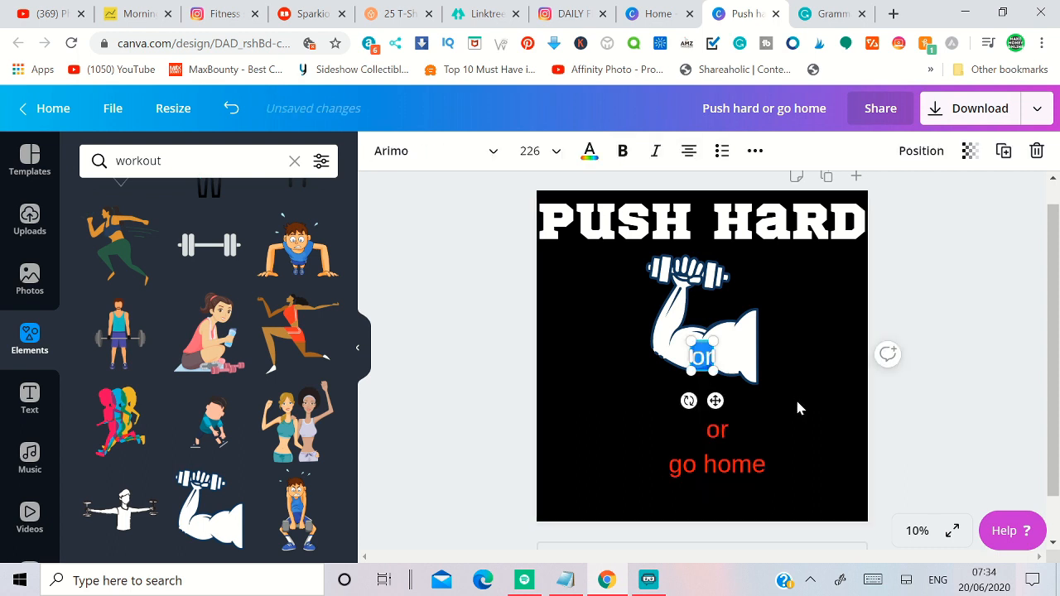
pyautogui.click(495, 153)
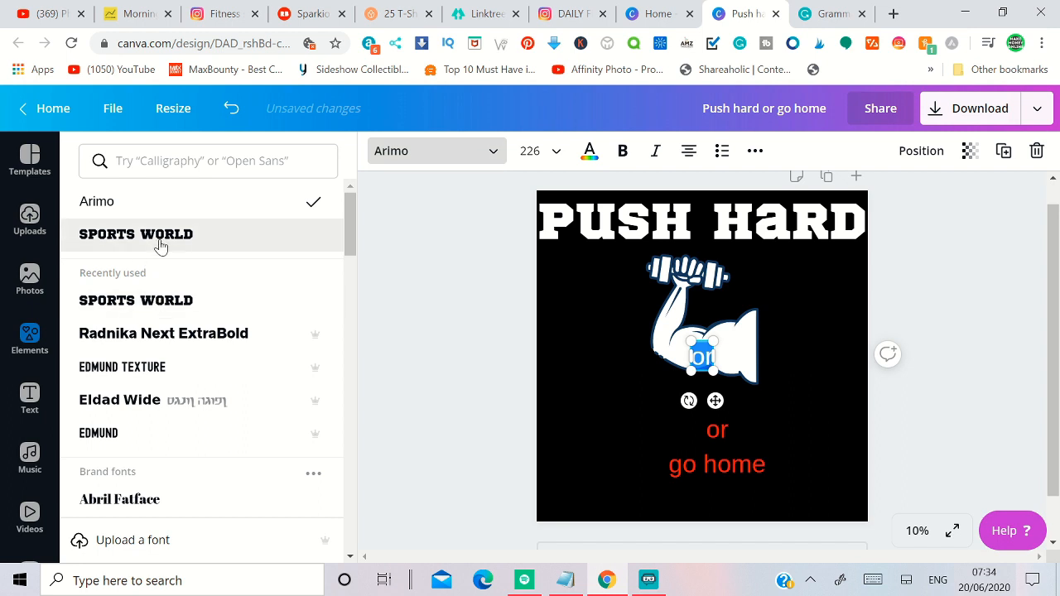
pyautogui.click(160, 238)
pyautogui.moveTo(683, 375); pyautogui.dragTo(649, 399)
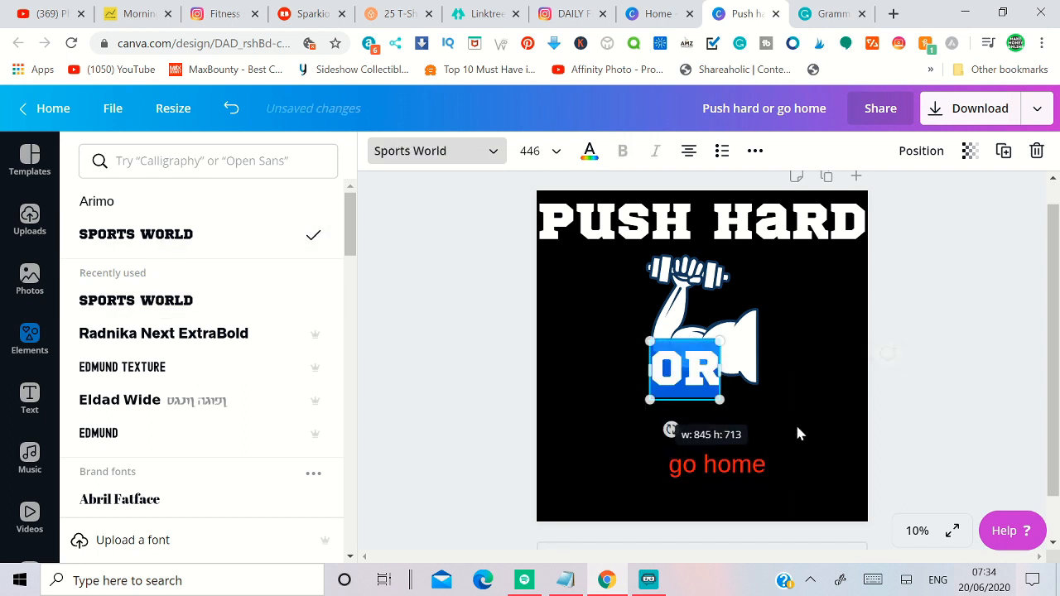
# Step: Delete the "or" line from the red text box so that it holds only "go home"
pyautogui.click(729, 441)
pyautogui.doubleClick(717, 429)
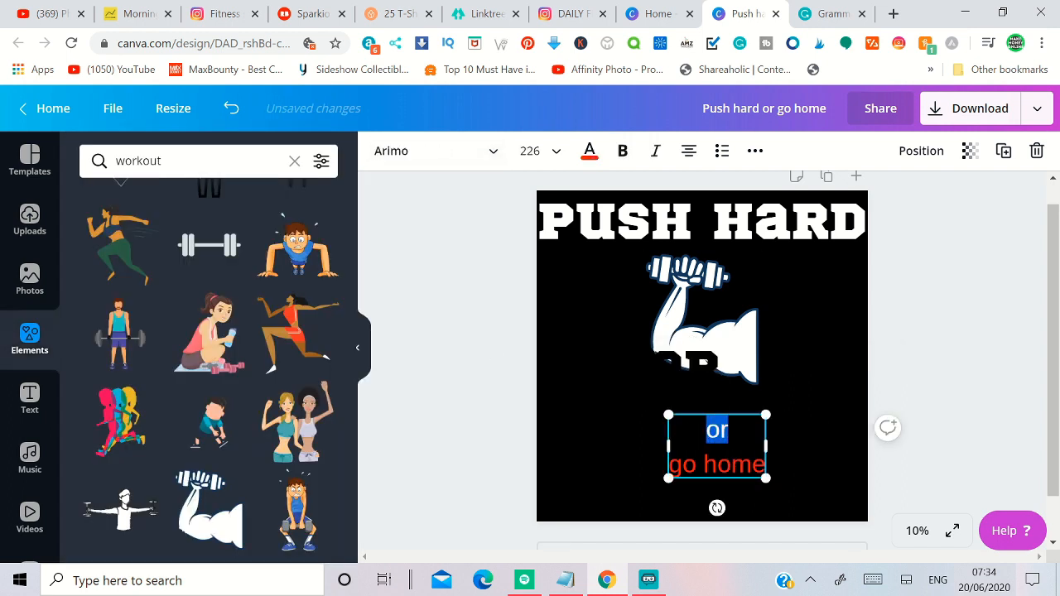
pyautogui.press('BackSpace')
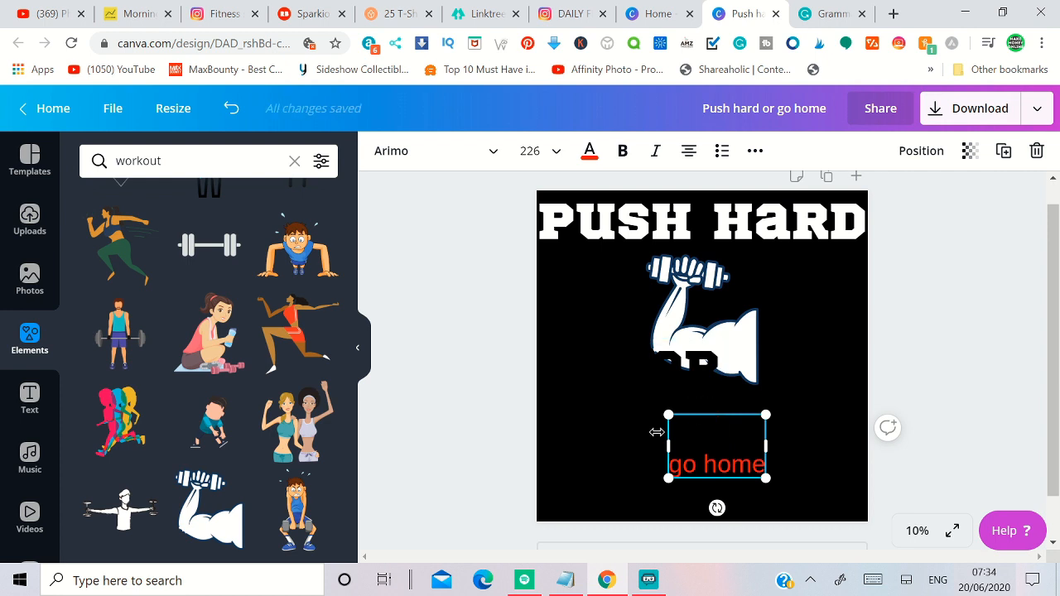
pyautogui.press('Delete')
# Step: Color the separate "OR" text white
pyautogui.click(684, 370)
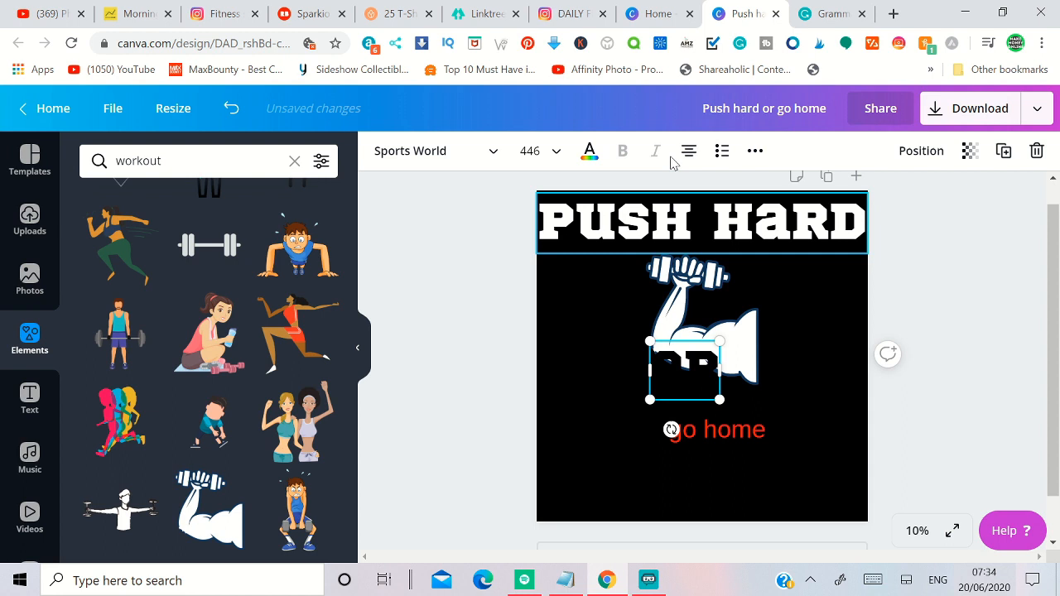
pyautogui.click(590, 152)
pyautogui.click(273, 317)
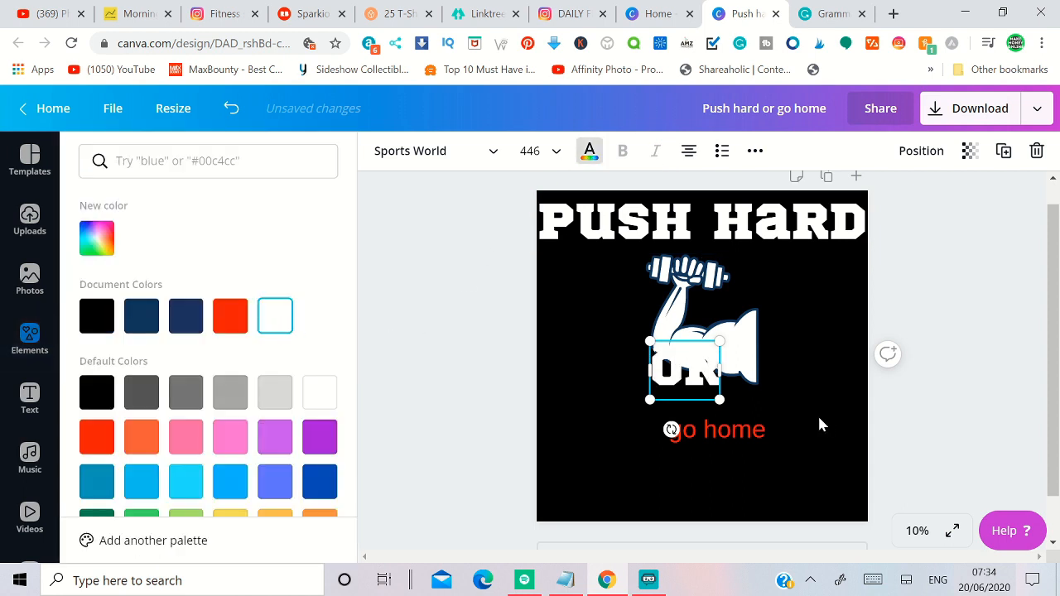
# Step: Set the red "go home" text in Sports World and color it white
pyautogui.click(722, 439)
pyautogui.click(496, 154)
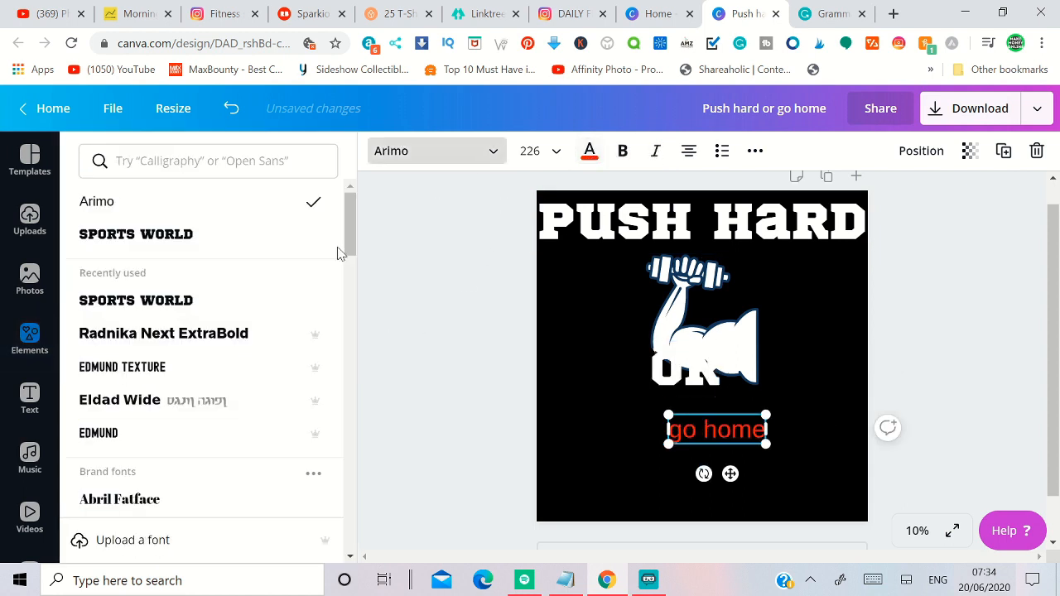
pyautogui.click(137, 237)
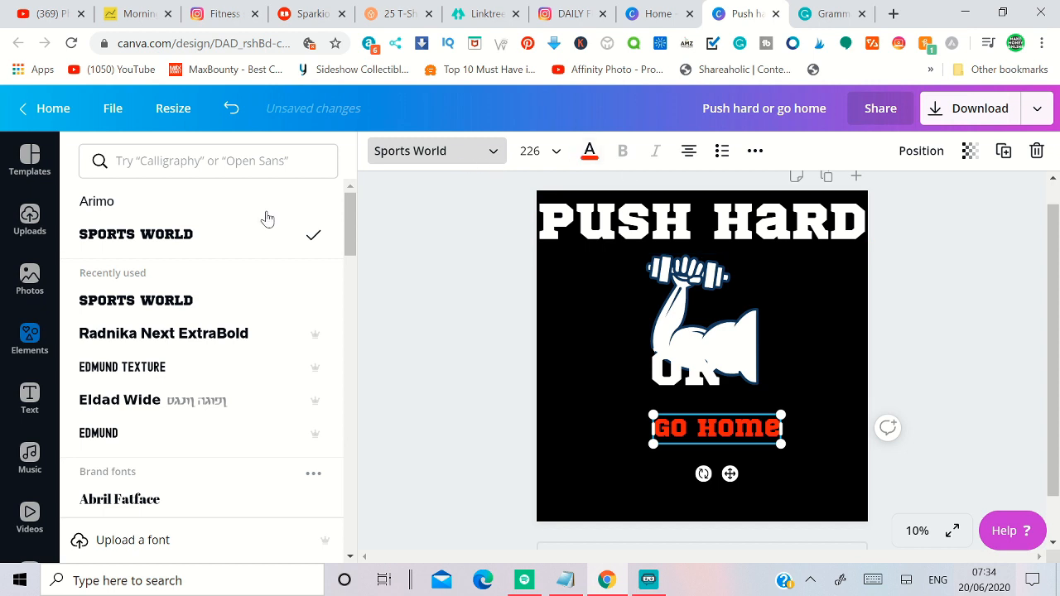
pyautogui.click(589, 152)
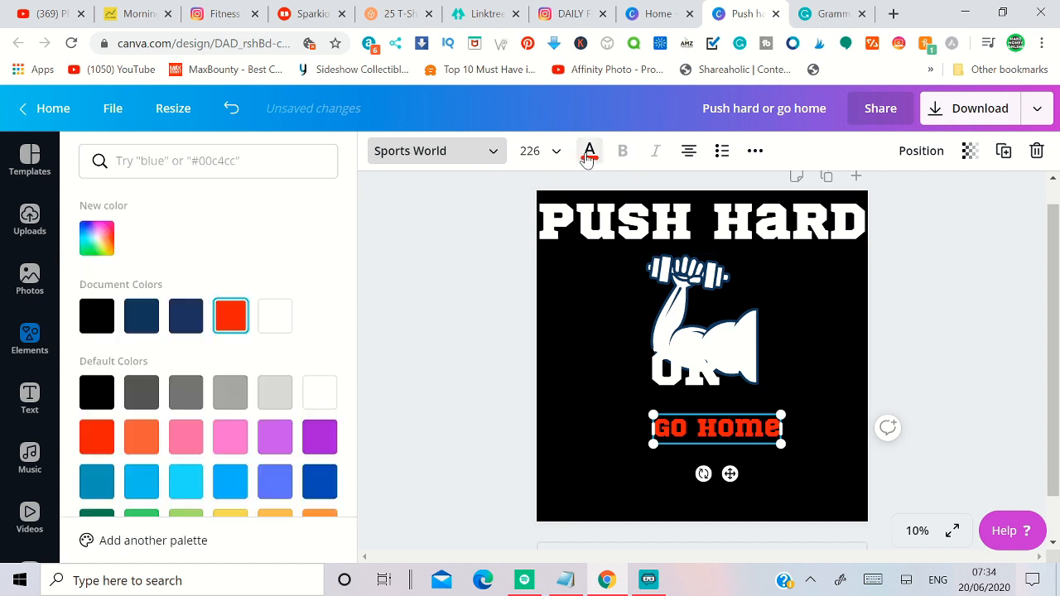
pyautogui.click(331, 394)
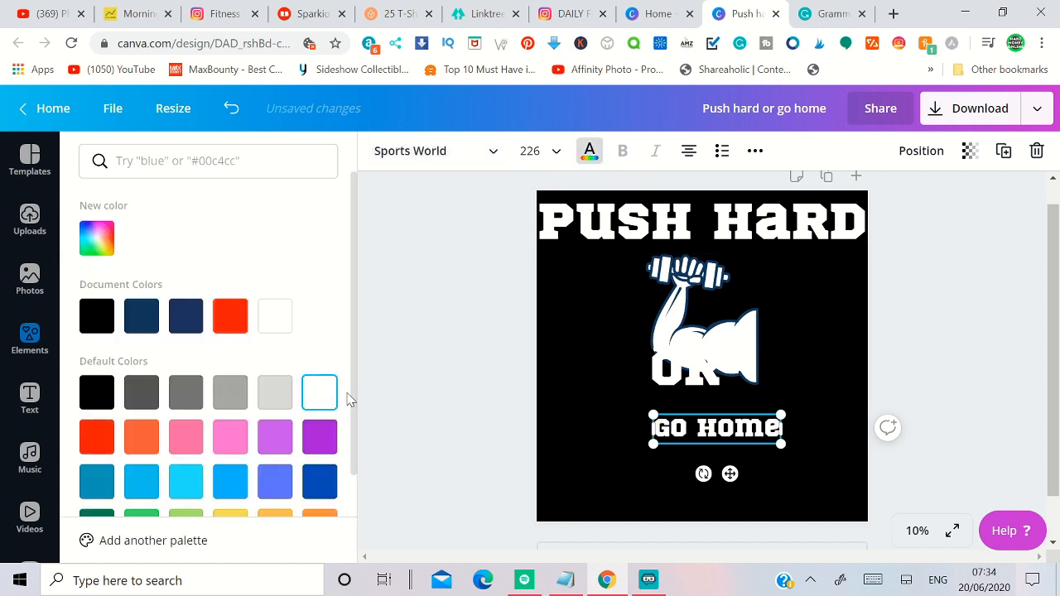
# Step: Enlarge "Go home" to font size 587 across the full canvas width and move it down to the canvas's lower edge
pyautogui.click(873, 523)
pyautogui.moveTo(653, 444); pyautogui.dragTo(555, 500)
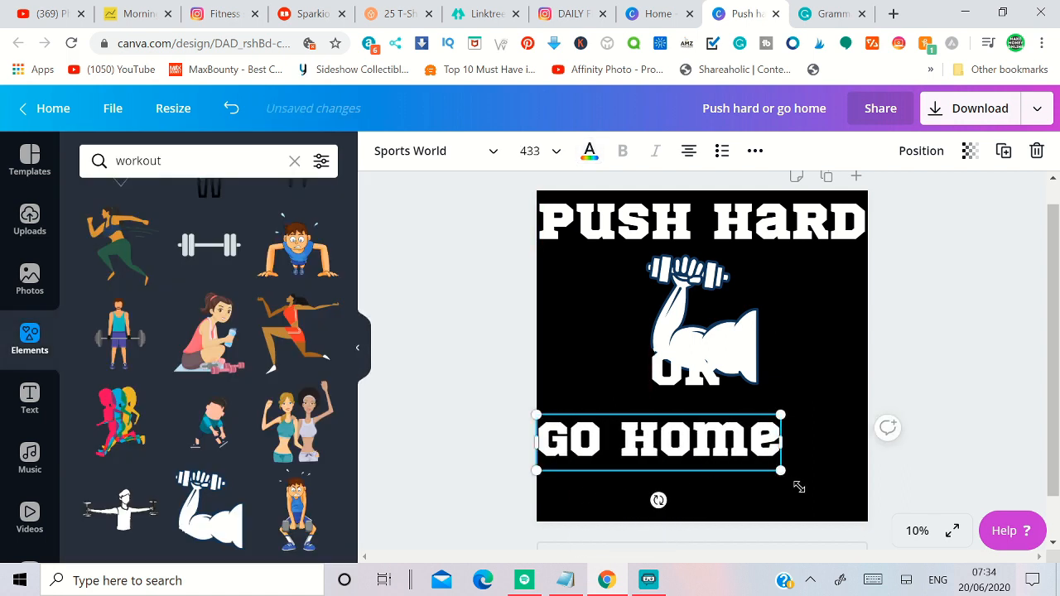
pyautogui.moveTo(799, 487); pyautogui.dragTo(868, 525)
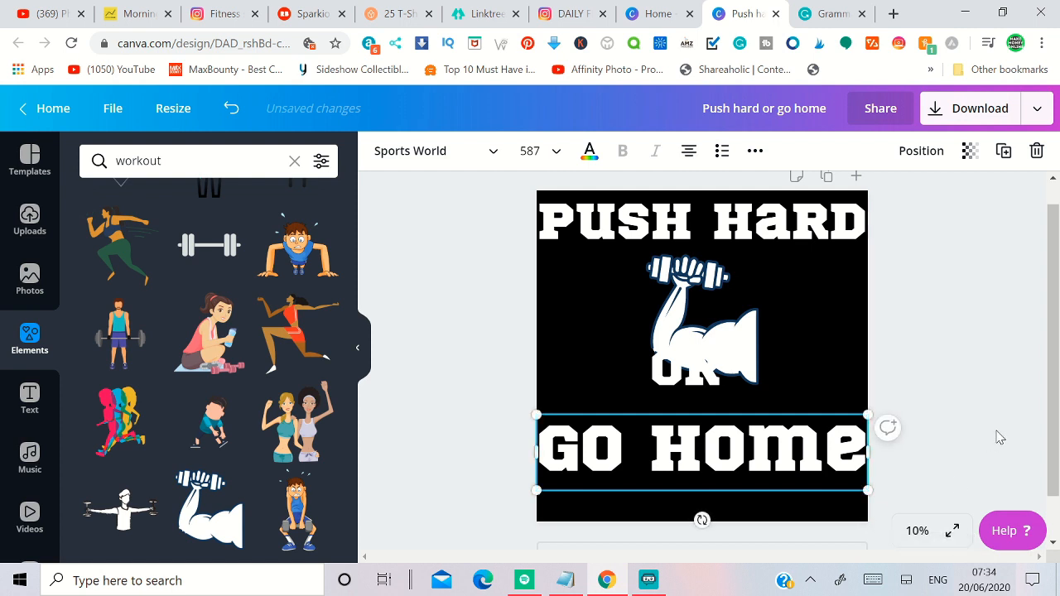
pyautogui.moveTo(687, 475); pyautogui.dragTo(688, 497)
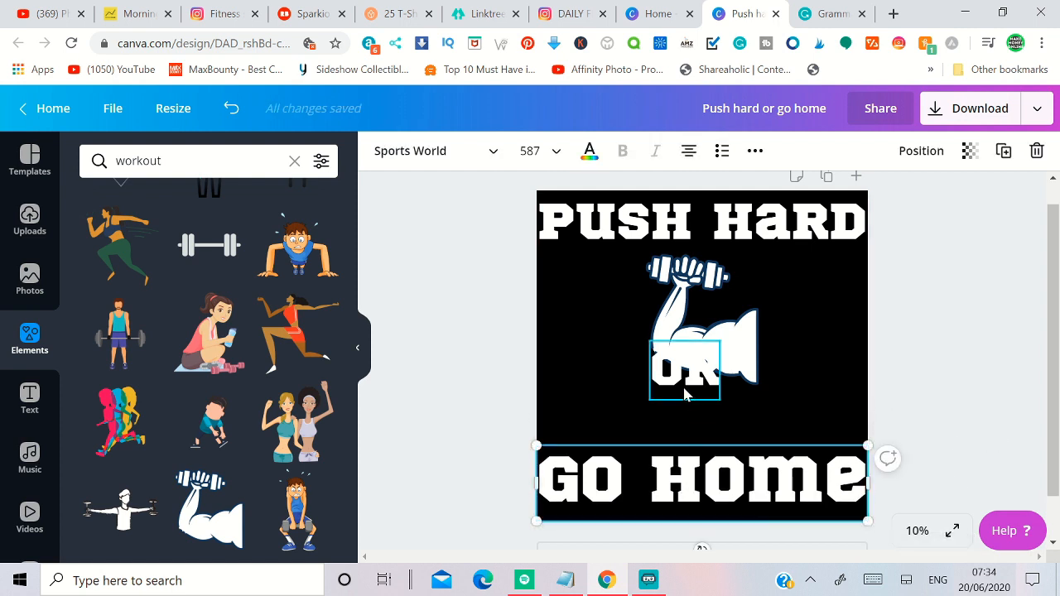
# Step: Center "OR" between the arm graphic and "Go home", and enlarge the arm graphic up to the "Push hard" heading
pyautogui.moveTo(684, 395); pyautogui.dragTo(700, 425)
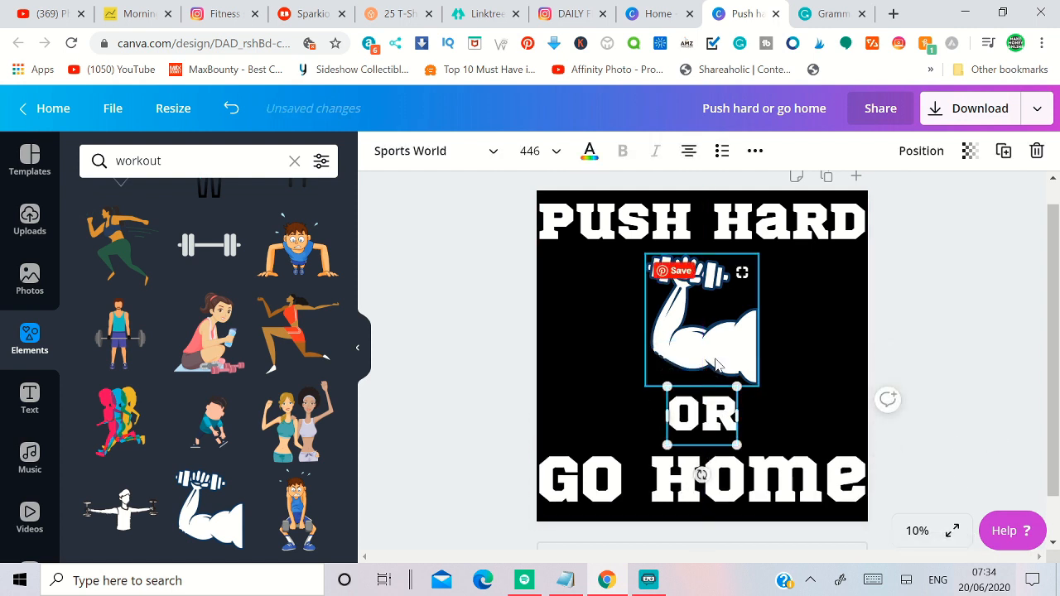
pyautogui.click(717, 361)
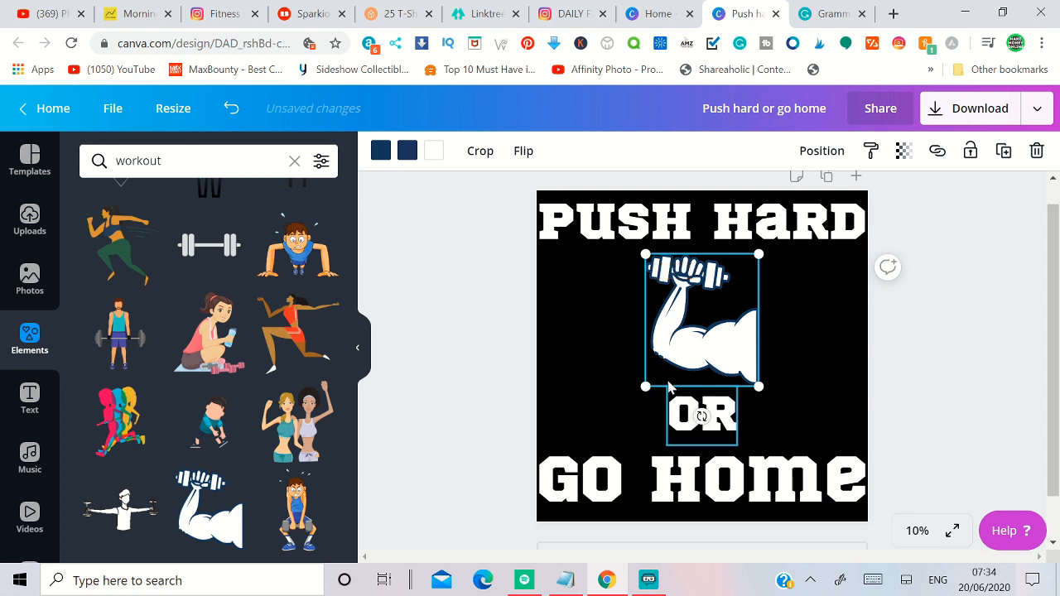
pyautogui.moveTo(643, 395); pyautogui.dragTo(629, 409)
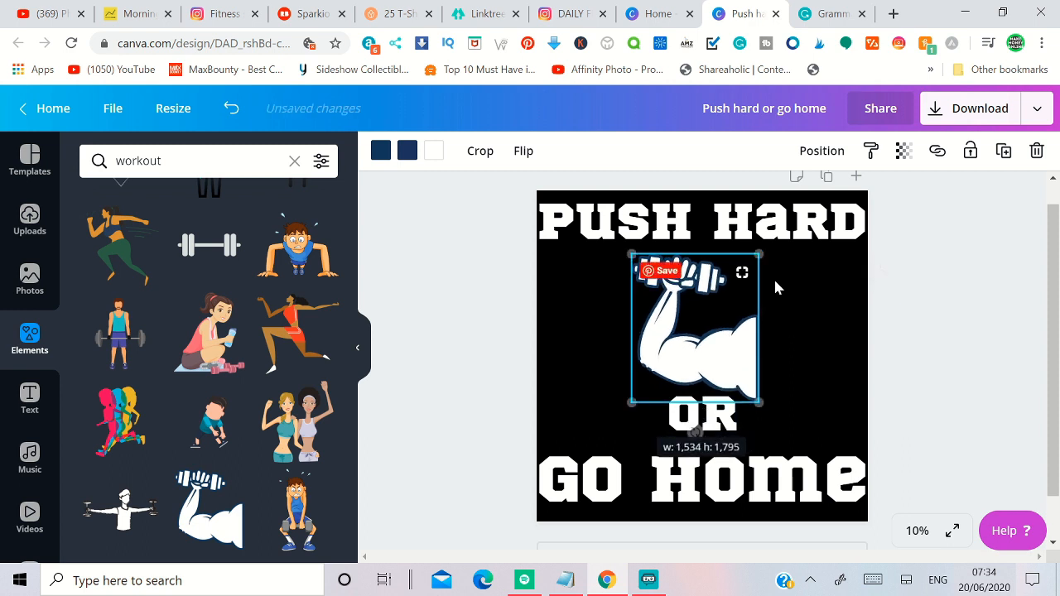
pyautogui.moveTo(756, 257); pyautogui.dragTo(771, 240)
pyautogui.click(977, 401)
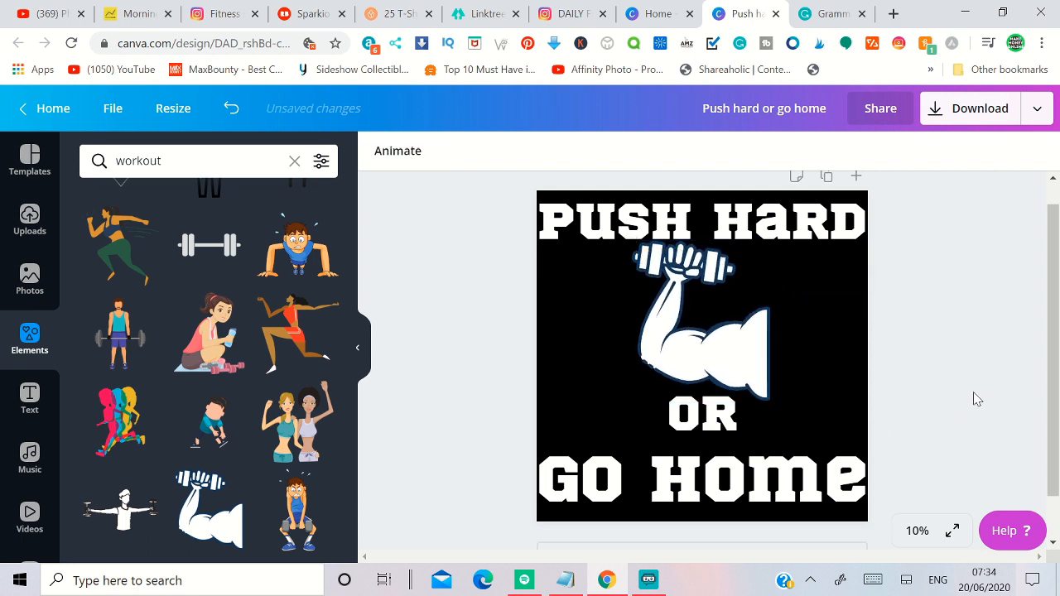
# Step: Move "Go home" slightly lower on the canvas and place "OR" directly above it
pyautogui.moveTo(699, 414); pyautogui.dragTo(701, 421)
pyautogui.moveTo(726, 484); pyautogui.dragTo(727, 495)
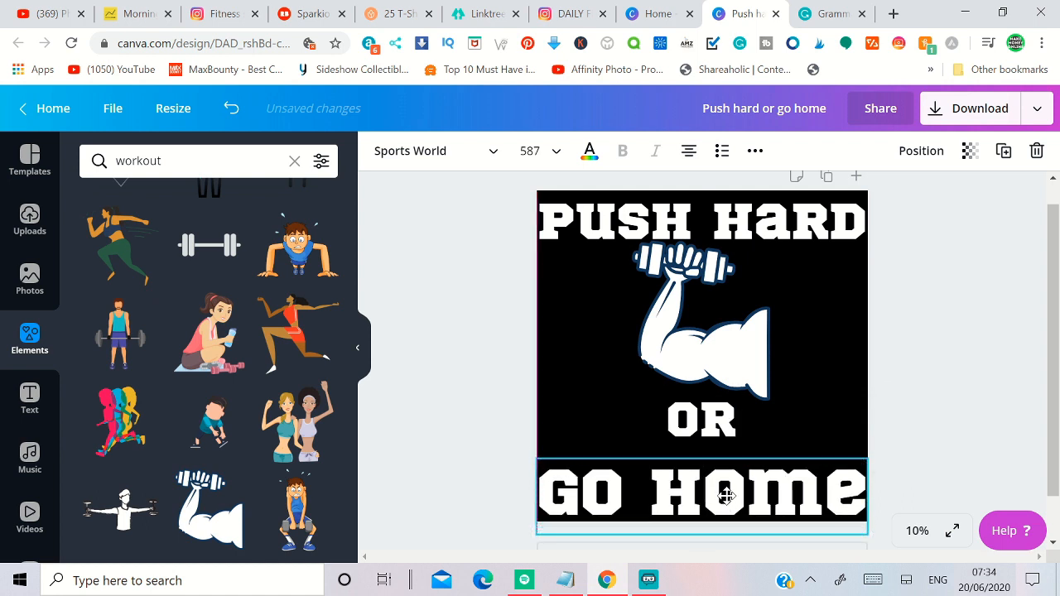
pyautogui.moveTo(704, 426); pyautogui.dragTo(701, 455)
# Step: Enlarge the arm graphic to fill the space between "Push hard" and "OR", and center it horizontally on the canvas
pyautogui.click(709, 390)
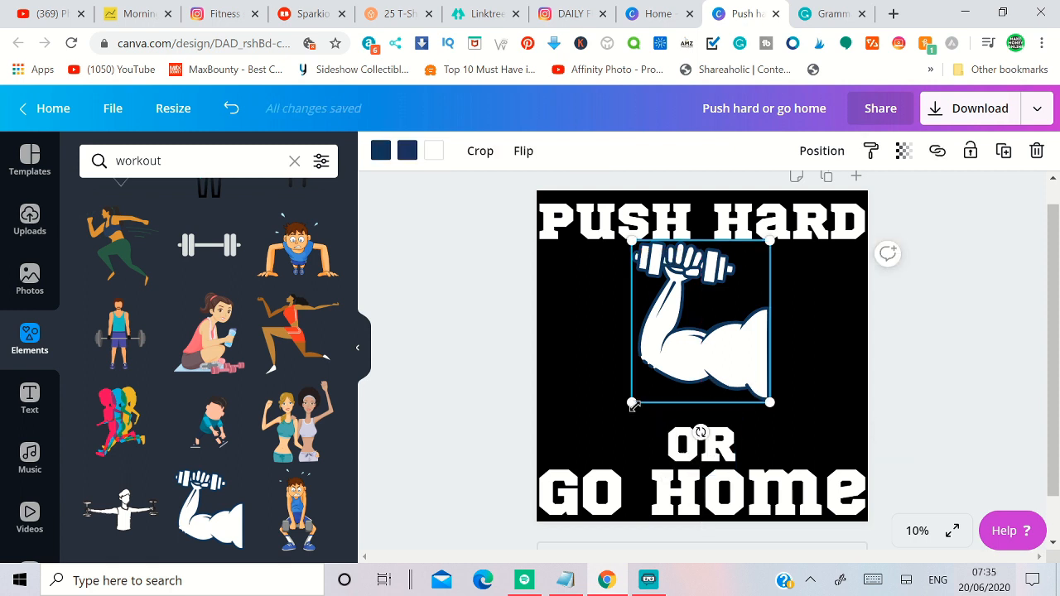
pyautogui.moveTo(632, 404); pyautogui.dragTo(606, 437)
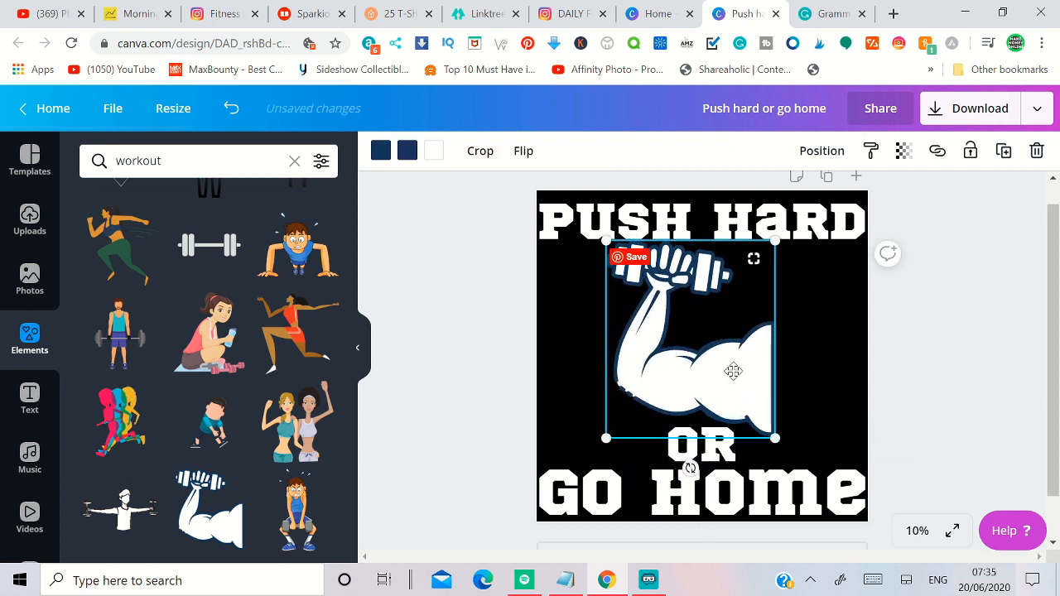
pyautogui.moveTo(732, 371); pyautogui.dragTo(737, 372)
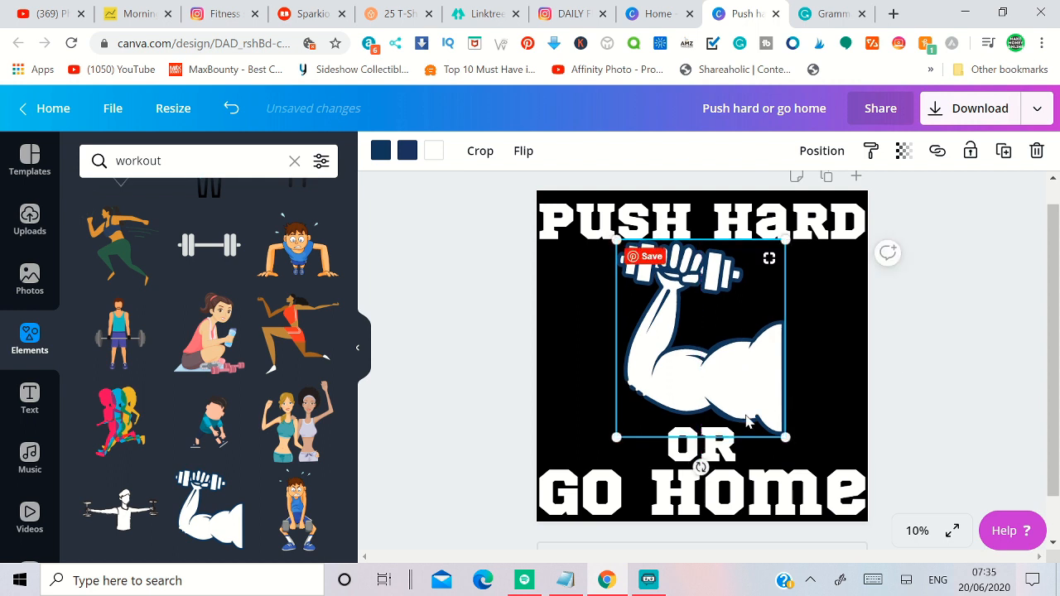
pyautogui.click(994, 396)
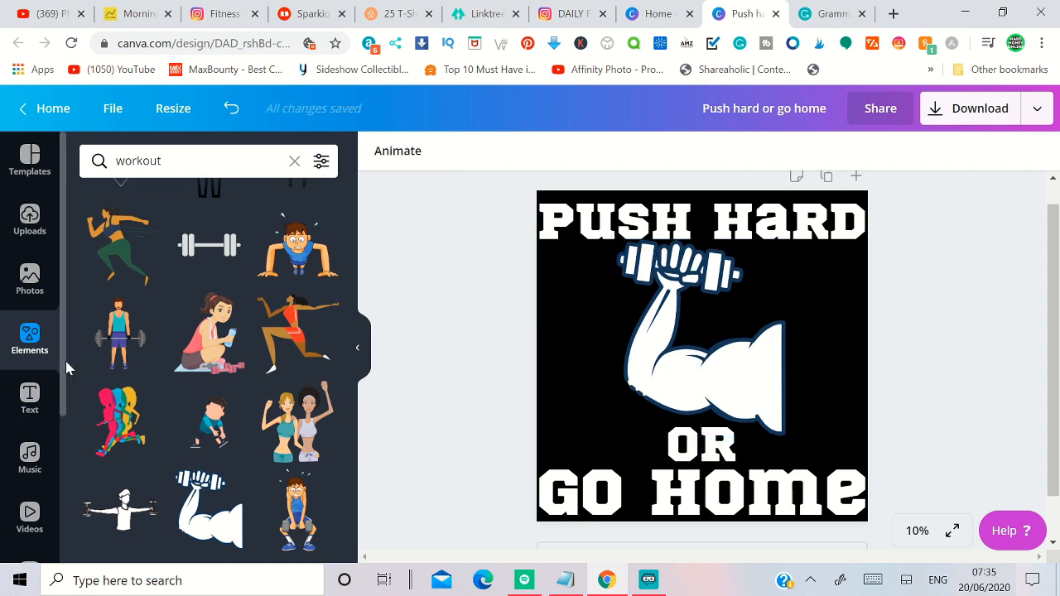
# Step: Search the elements for "arrow" and add a thin single-headed arrow to the design
pyautogui.click(294, 161)
pyautogui.write('ar')
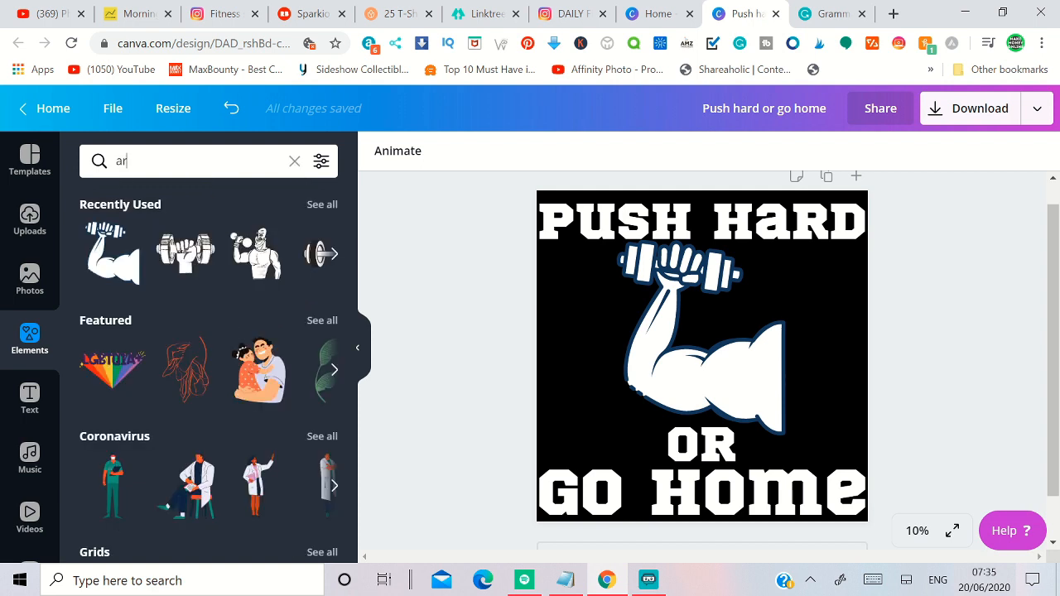
pyautogui.write('row')
pyautogui.press('Return')
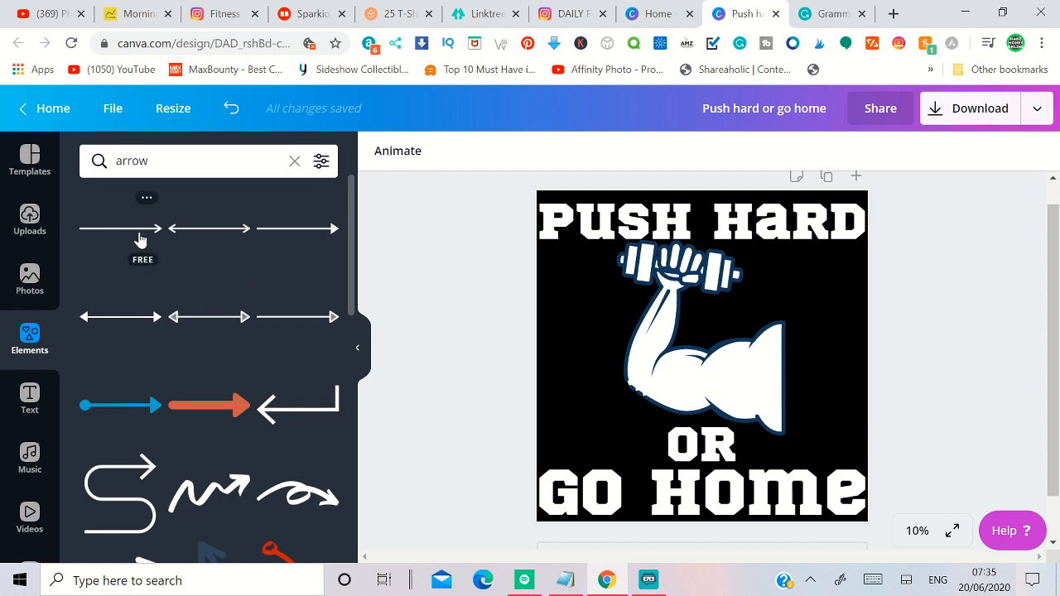
pyautogui.click(220, 259)
# Step: Place the arrow to the right of "OR", shrink it to end at the canvas edge and color it white
pyautogui.moveTo(713, 355); pyautogui.dragTo(835, 446)
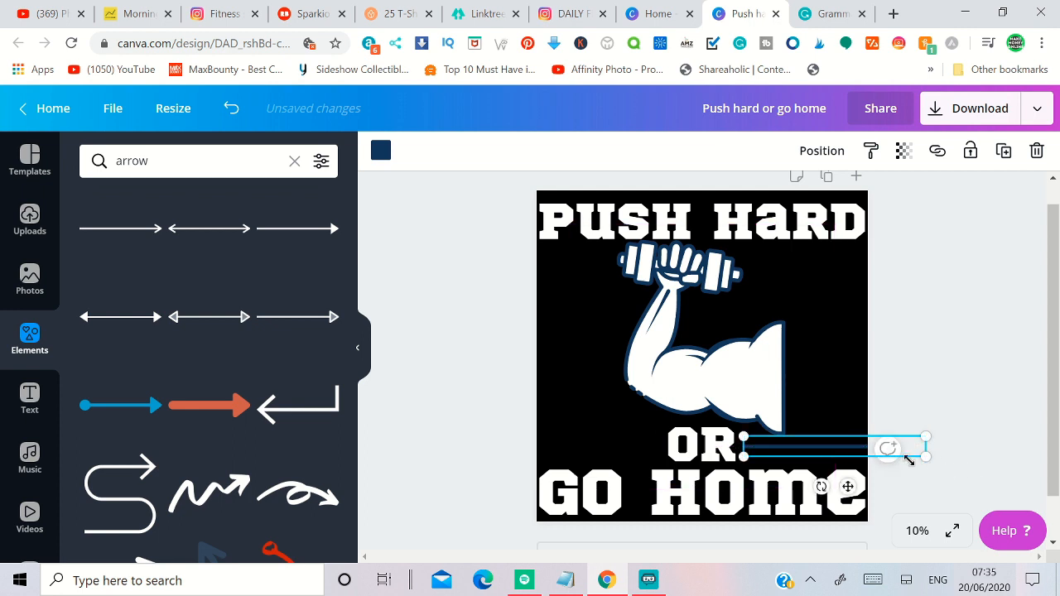
pyautogui.moveTo(909, 461); pyautogui.dragTo(867, 450)
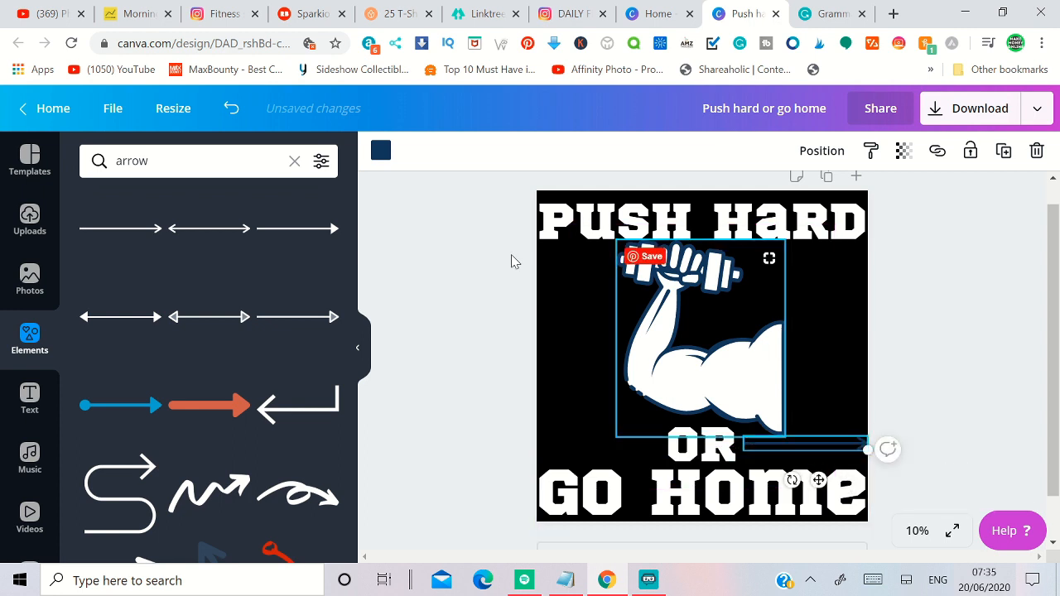
pyautogui.click(381, 150)
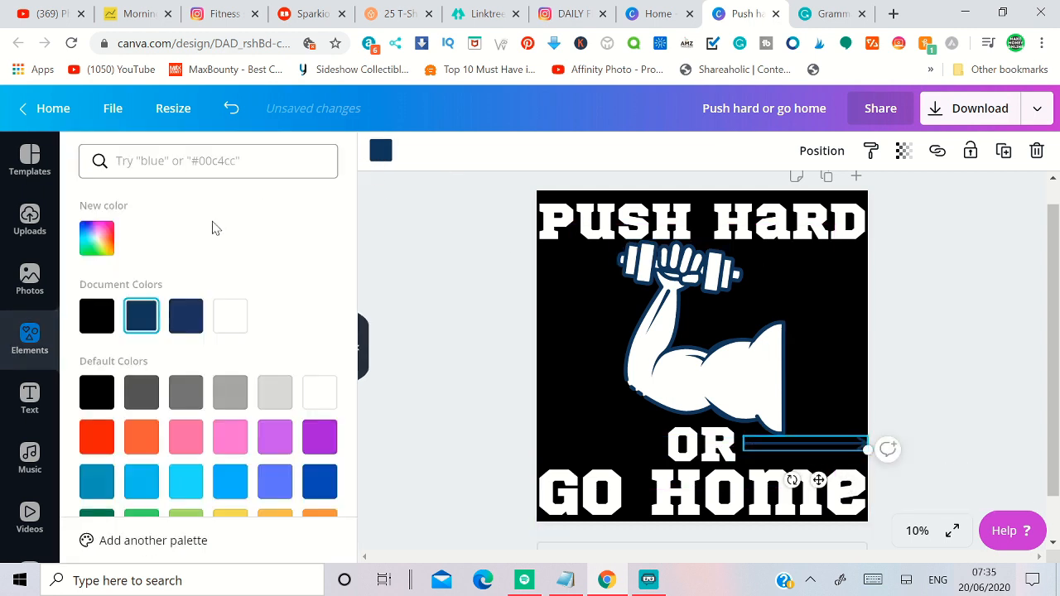
pyautogui.click(320, 392)
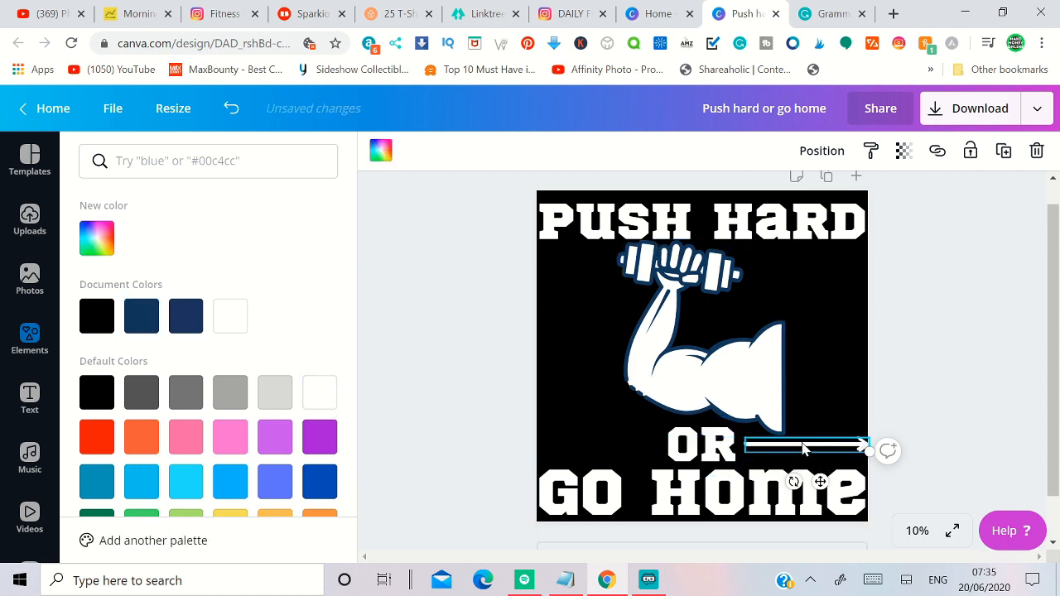
# Step: Duplicate the white arrow and move the copy to the left, just above the level of "OR"
pyautogui.moveTo(812, 447); pyautogui.dragTo(686, 446)
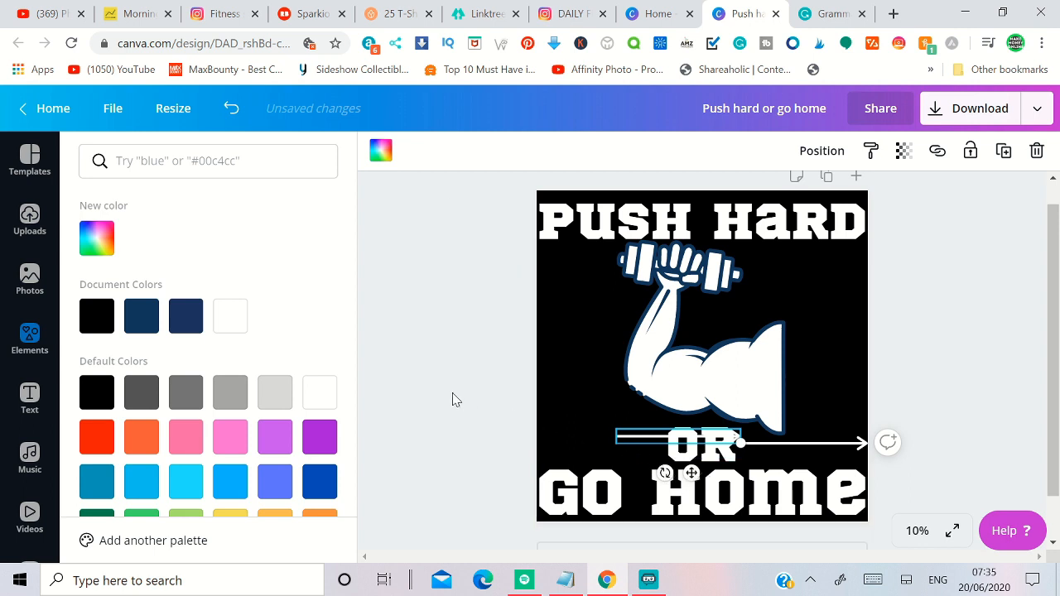
pyautogui.click(640, 436)
pyautogui.moveTo(639, 446); pyautogui.dragTo(591, 418)
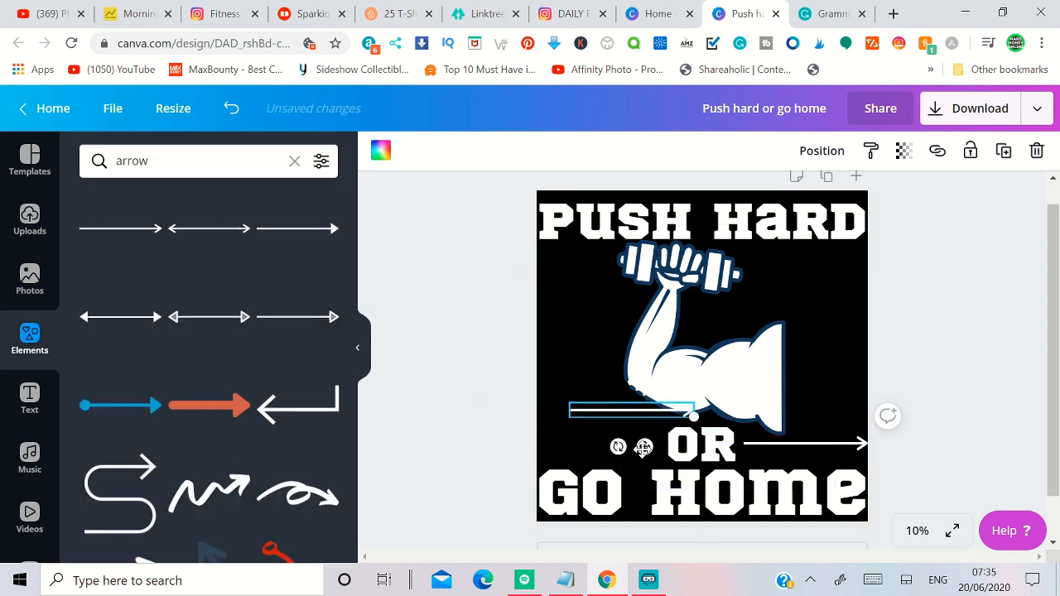
# Step: Rotate the copied arrow 180 degrees to point left and place it to the left of "OR", level with the first arrow
pyautogui.moveTo(619, 447); pyautogui.dragTo(717, 384)
pyautogui.click(717, 398)
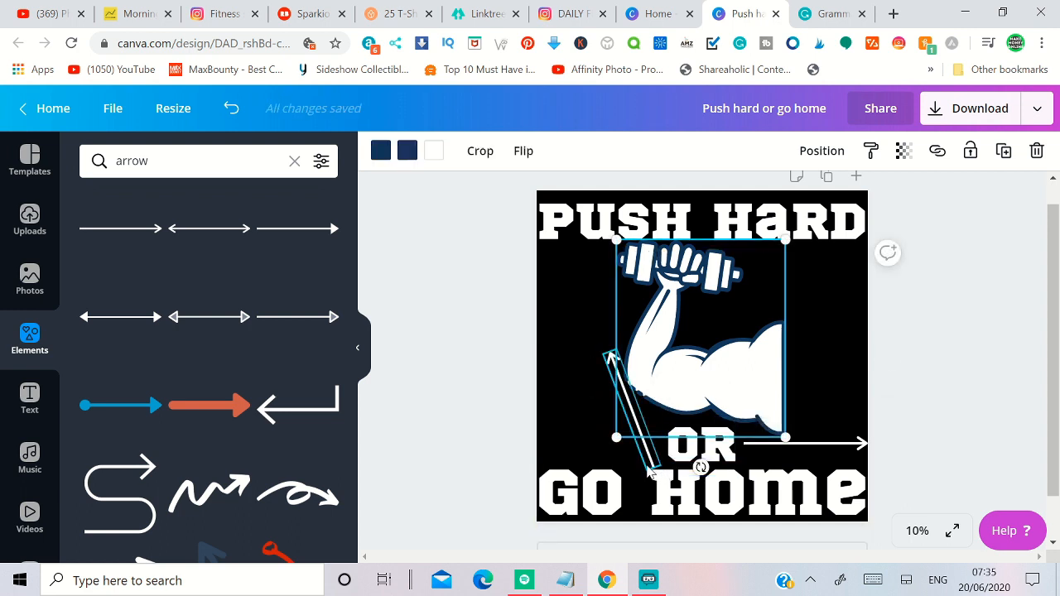
pyautogui.click(653, 454)
pyautogui.moveTo(671, 408); pyautogui.dragTo(646, 301)
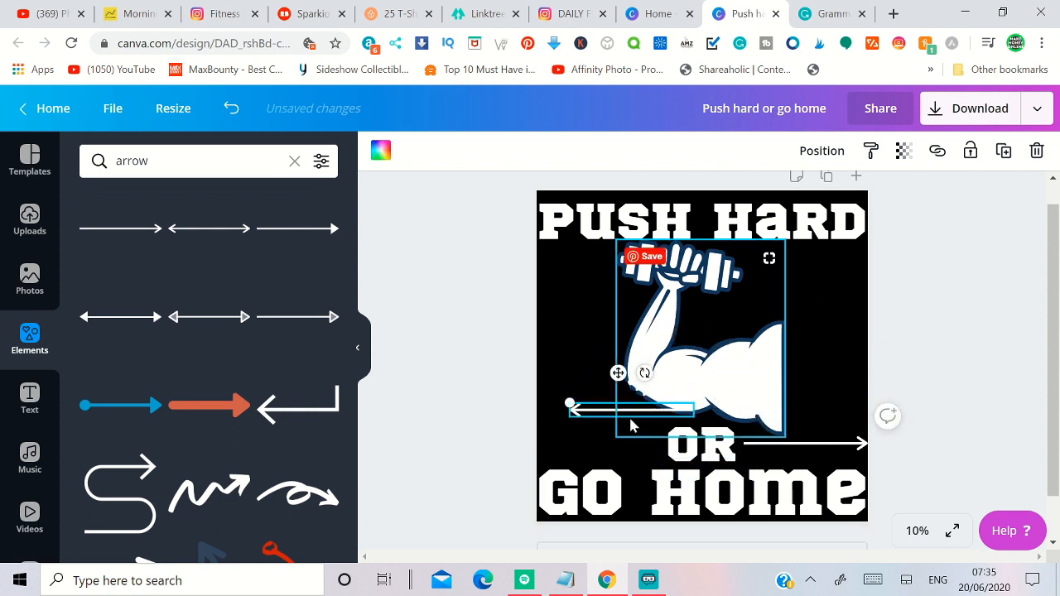
pyautogui.moveTo(602, 410); pyautogui.dragTo(571, 443)
pyautogui.click(882, 450)
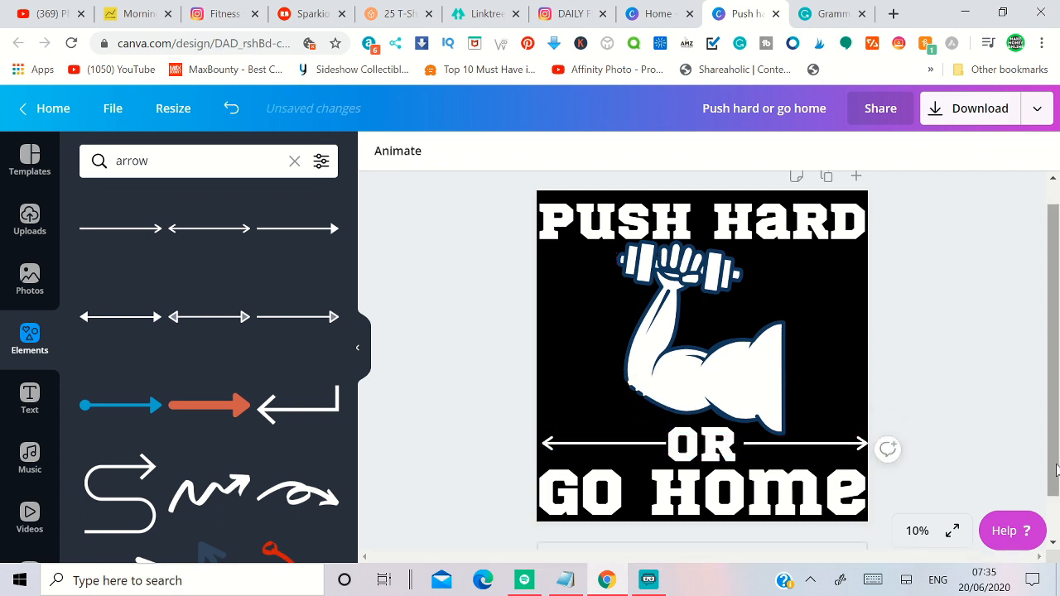
# Step: Nudge the left-pointing arrow beside "OR" outward to the canvas edge and compare the design with the Instagram reference image
pyautogui.click(623, 447)
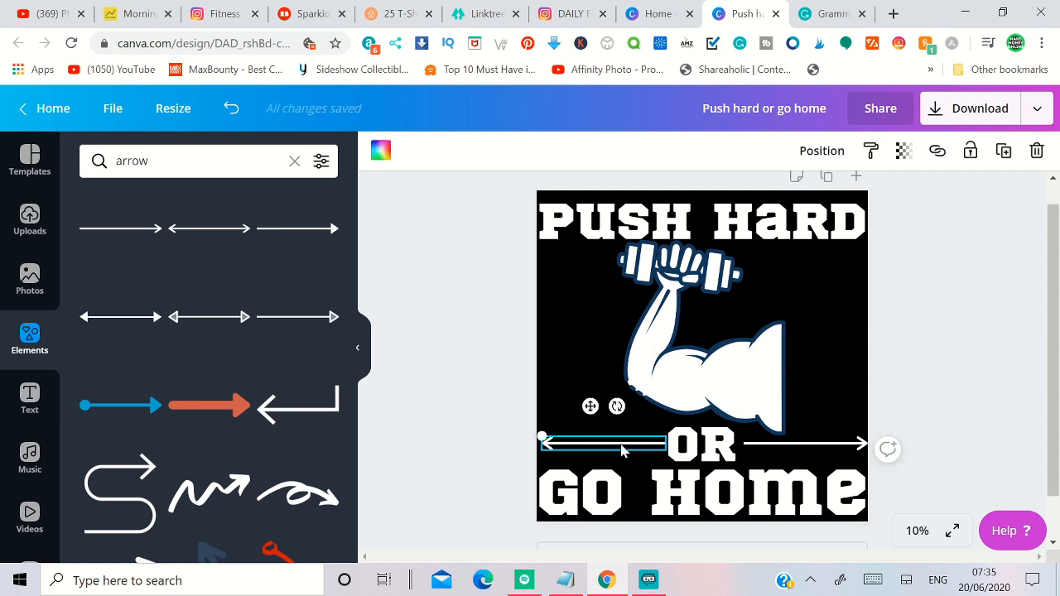
pyautogui.press('Left')
pyautogui.press('Left')
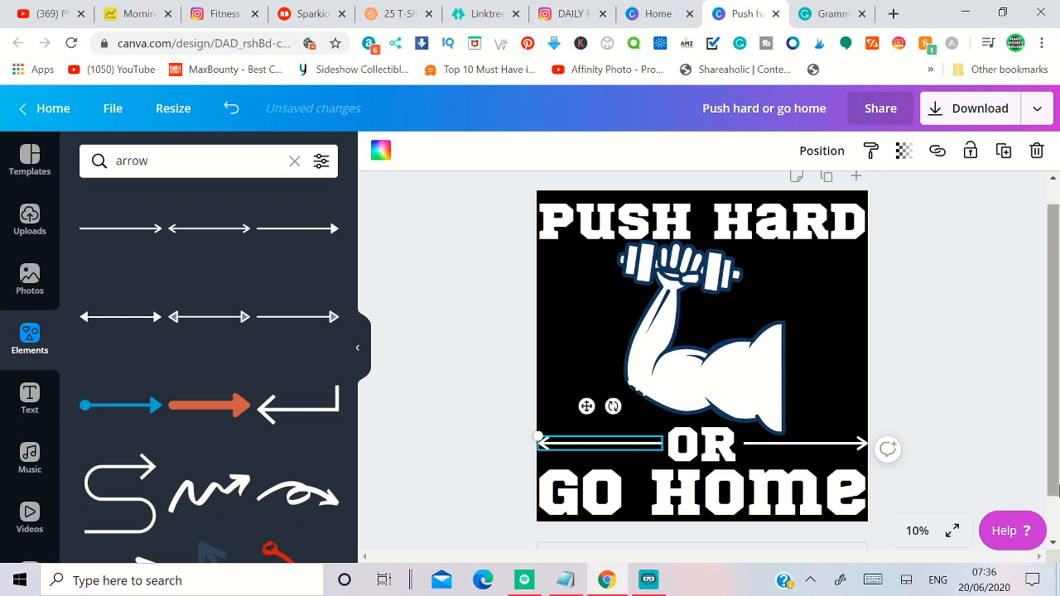
pyautogui.click(986, 434)
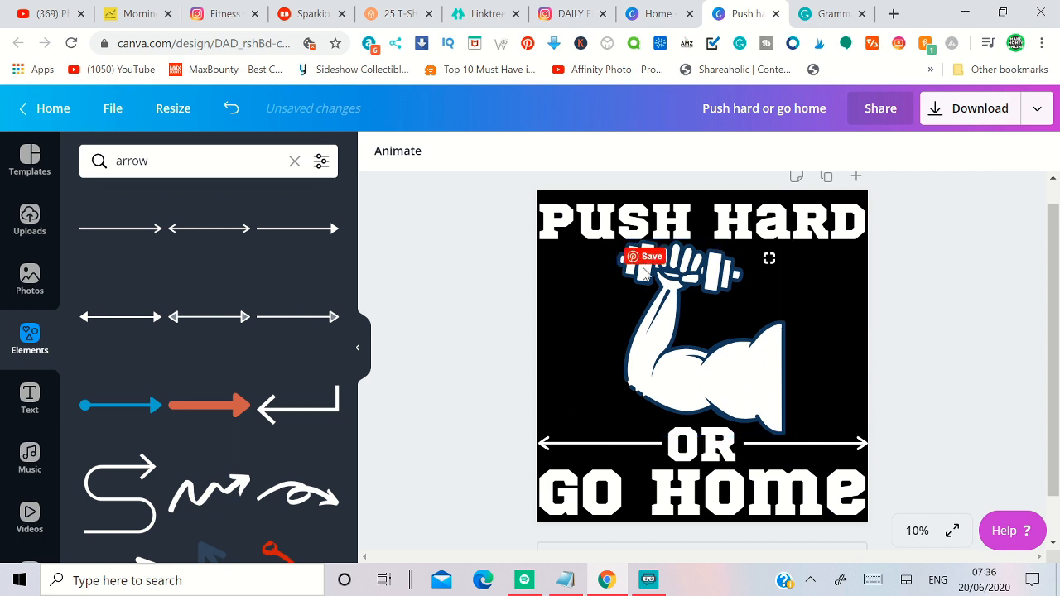
pyautogui.click(571, 14)
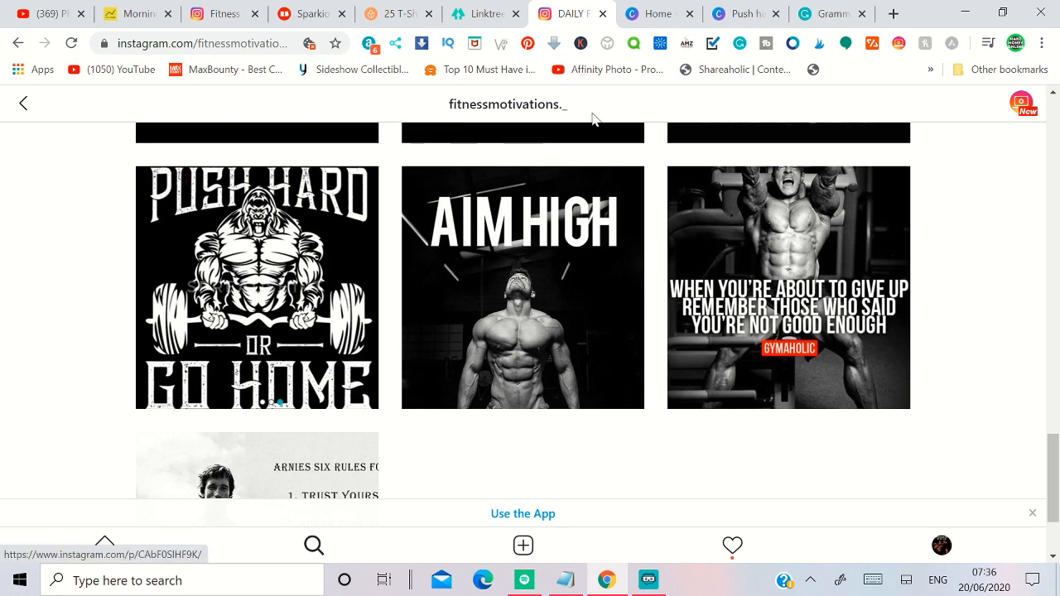
pyautogui.click(734, 13)
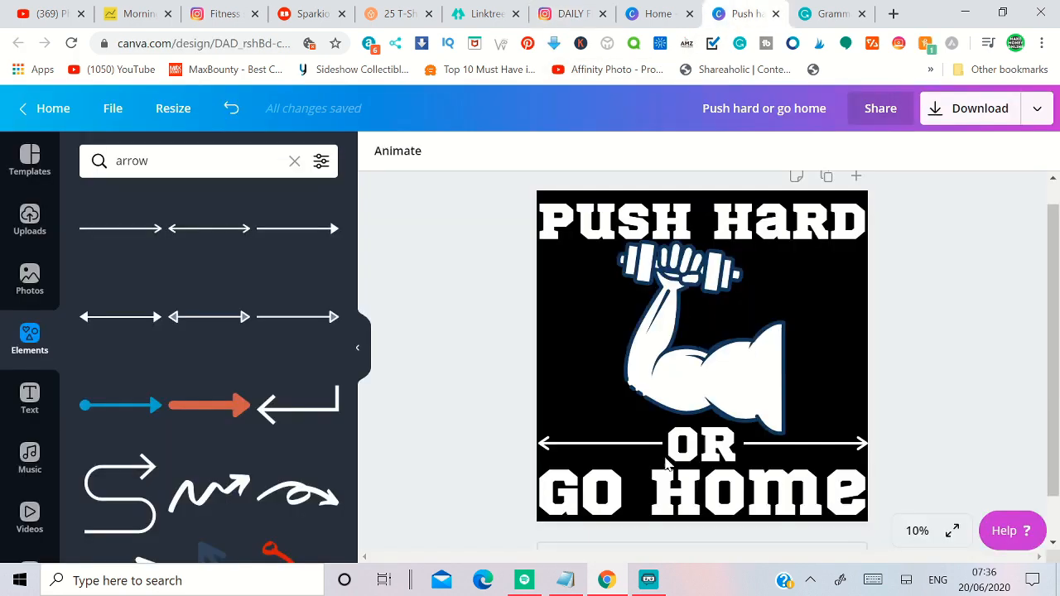
# Step: Download the design as a PNG with a transparent background and open the downloaded file to check it
pyautogui.click(966, 116)
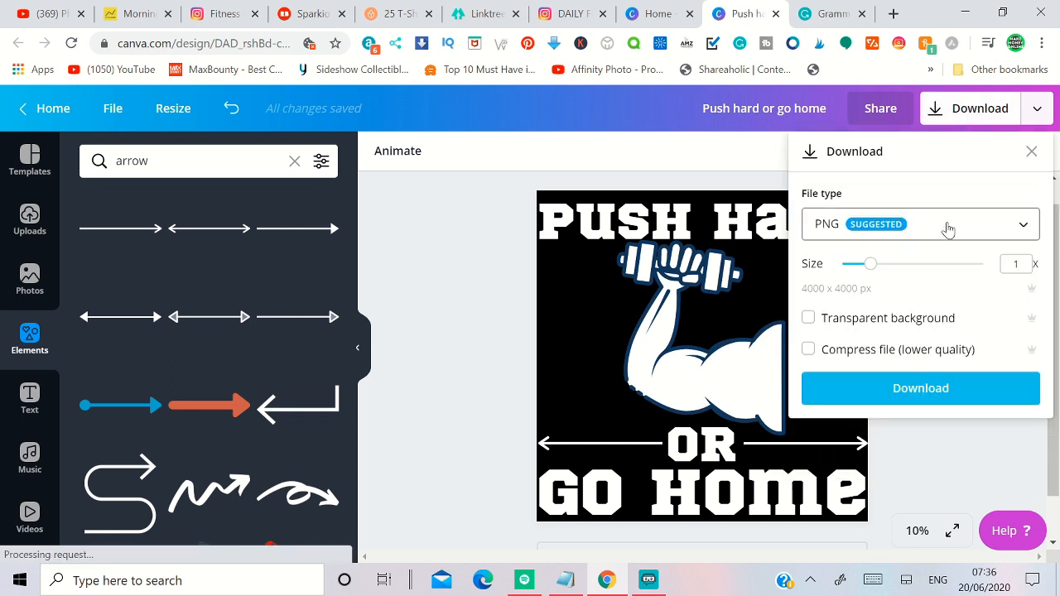
pyautogui.click(852, 328)
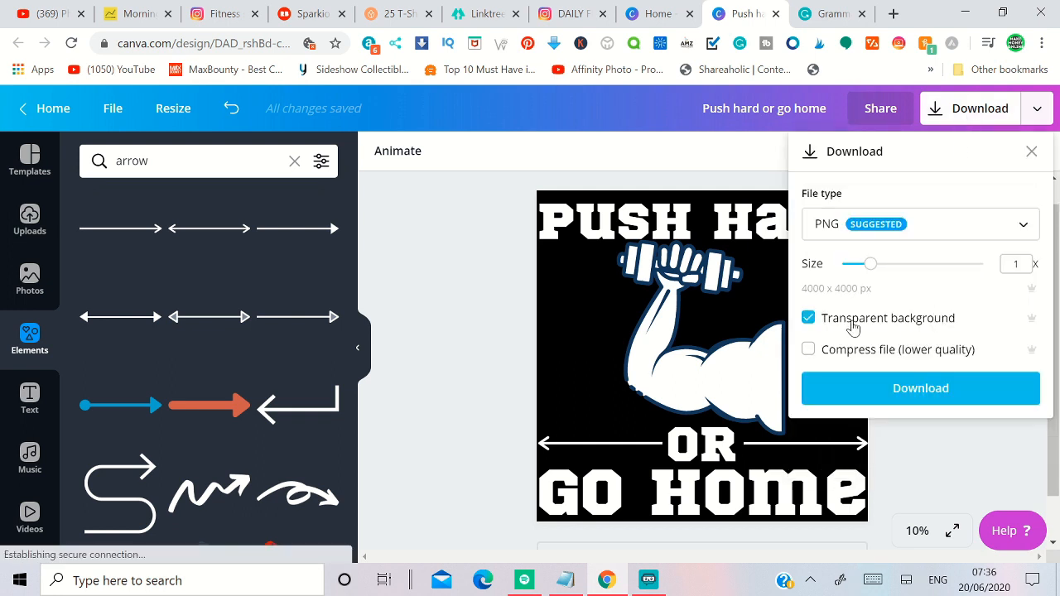
pyautogui.click(924, 404)
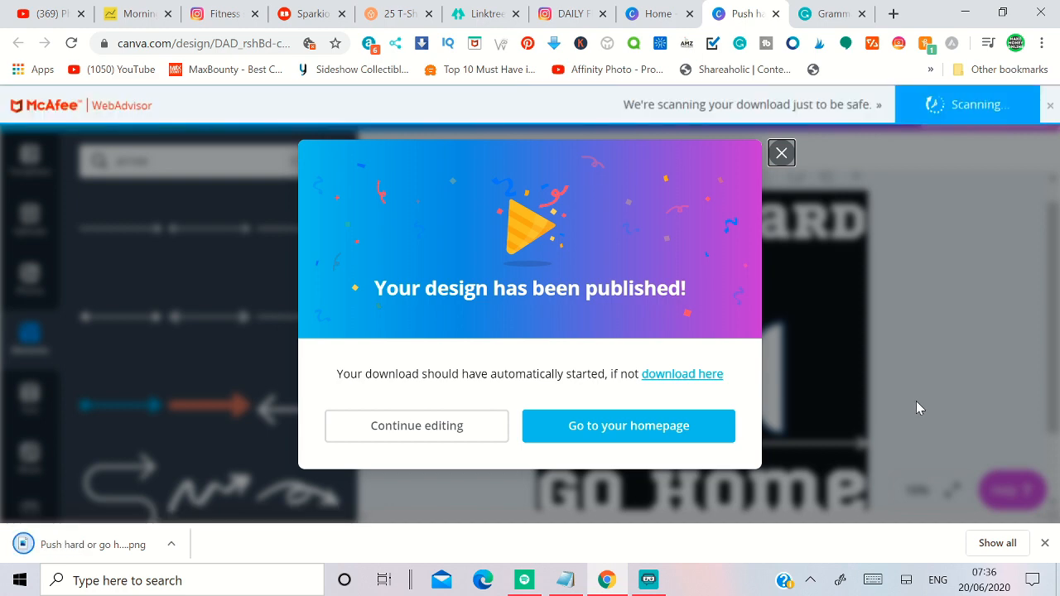
pyautogui.click(782, 154)
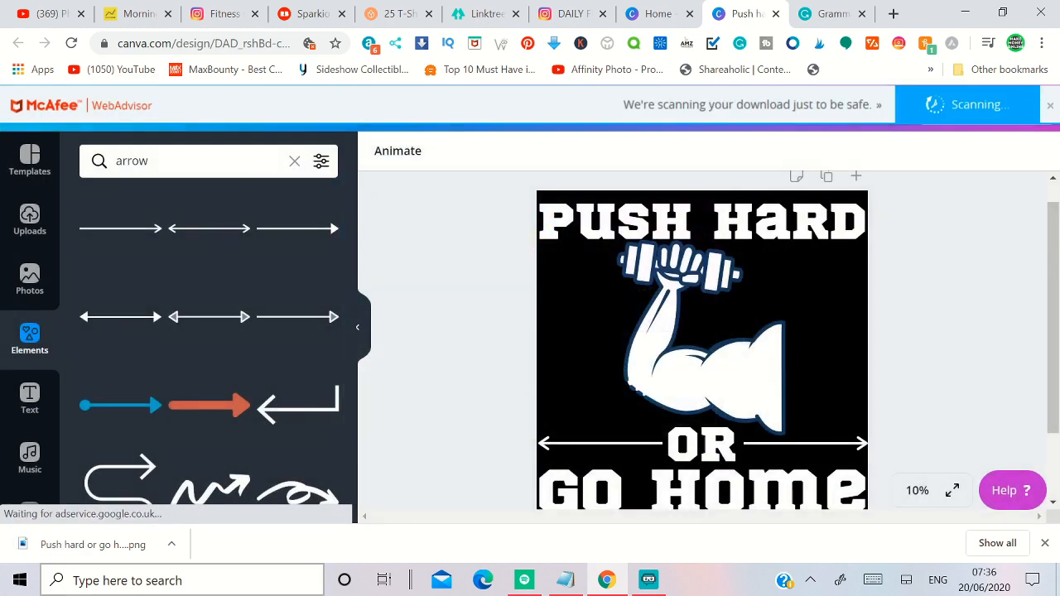
pyautogui.click(62, 547)
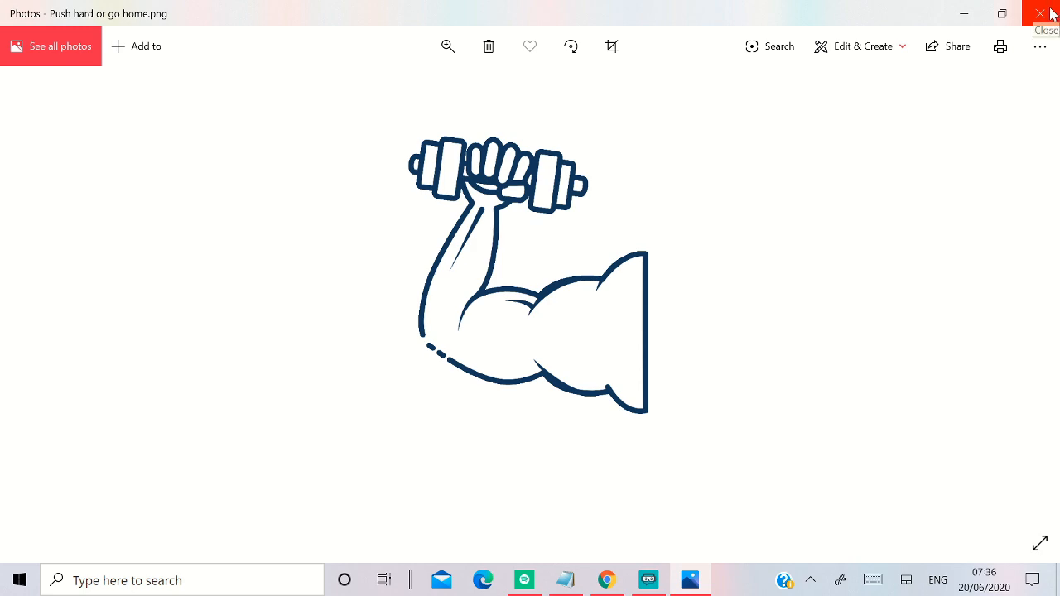
pyautogui.click(1040, 13)
# Step: Switch to the Sparkio shop on Redbubble and look over its profile and listed products
pyautogui.click(308, 19)
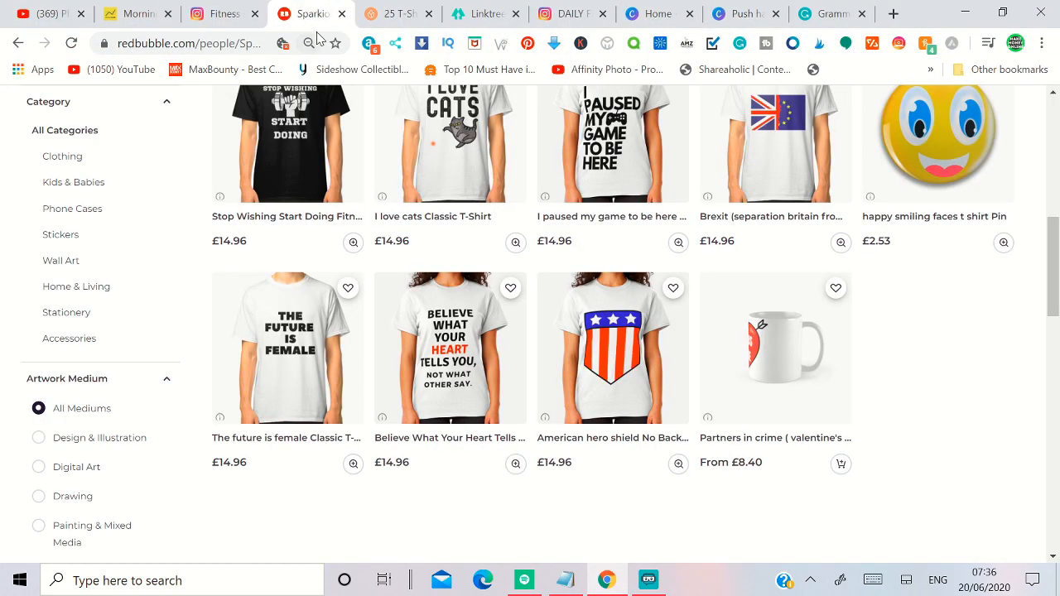
pyautogui.scroll(5, 543, 305)
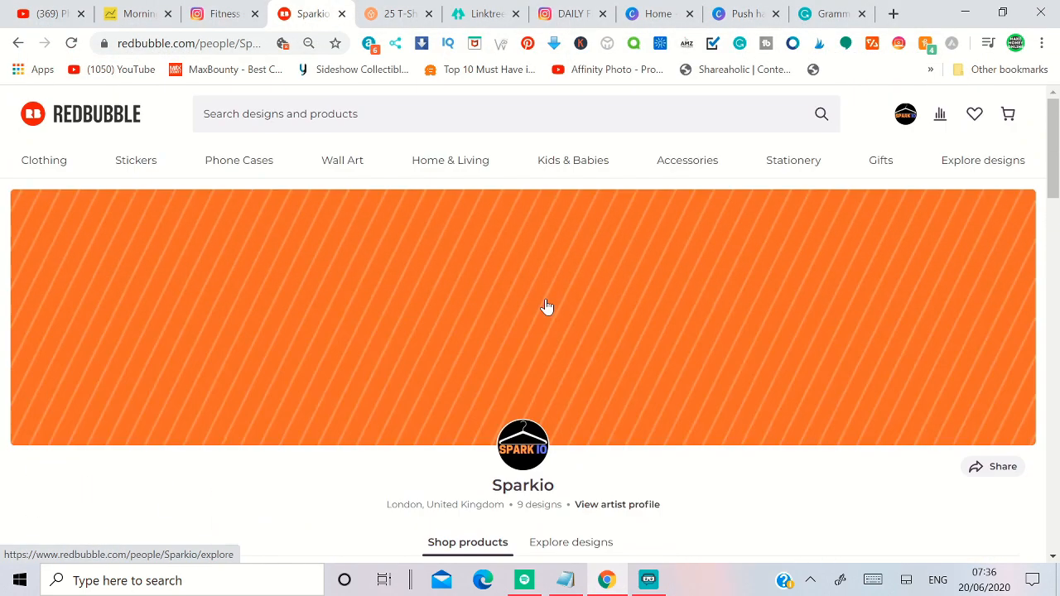
pyautogui.scroll(-1, 540, 308)
pyautogui.scroll(-4, 535, 297)
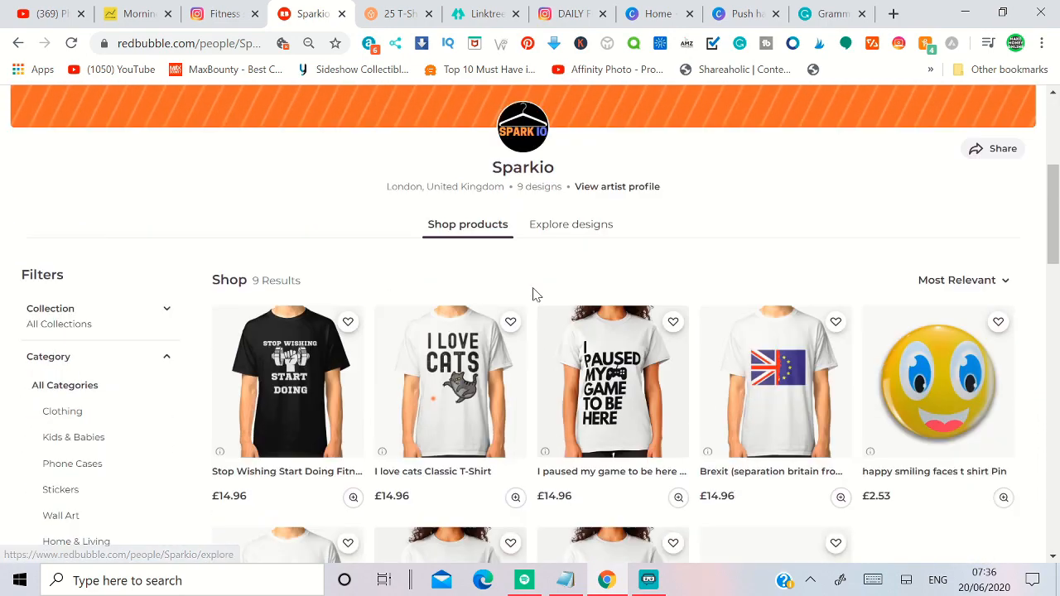
pyautogui.scroll(-2, 533, 286)
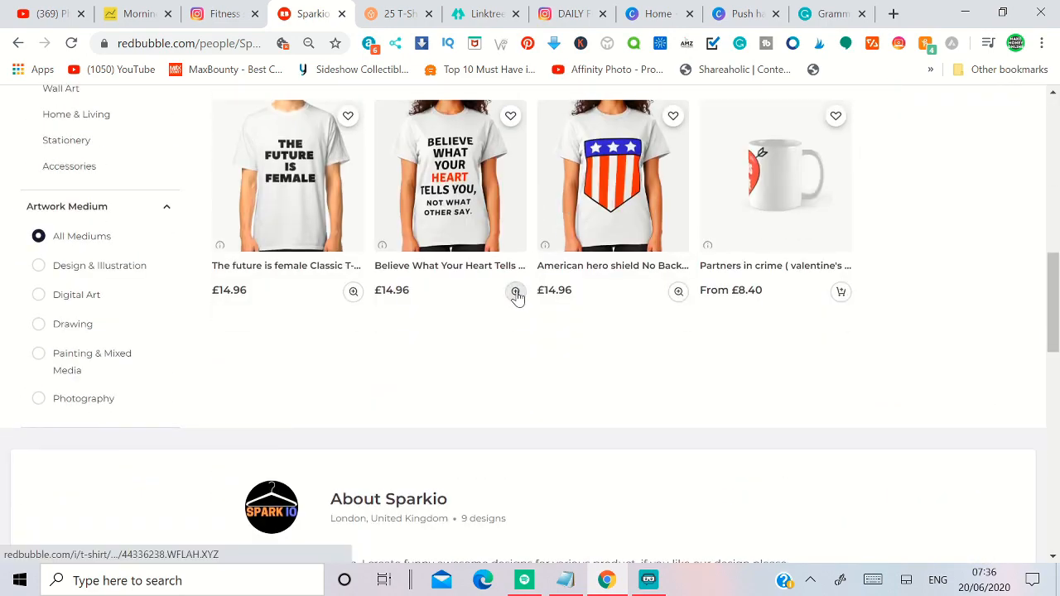
pyautogui.scroll(7, 517, 296)
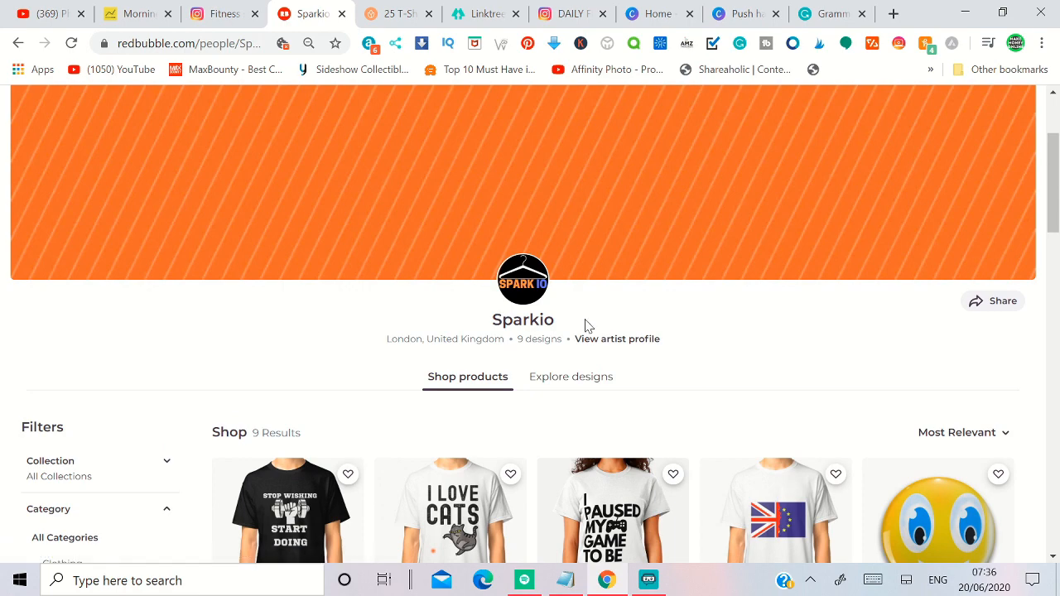
pyautogui.moveTo(492, 320); pyautogui.dragTo(557, 319)
pyautogui.scroll(2, 606, 318)
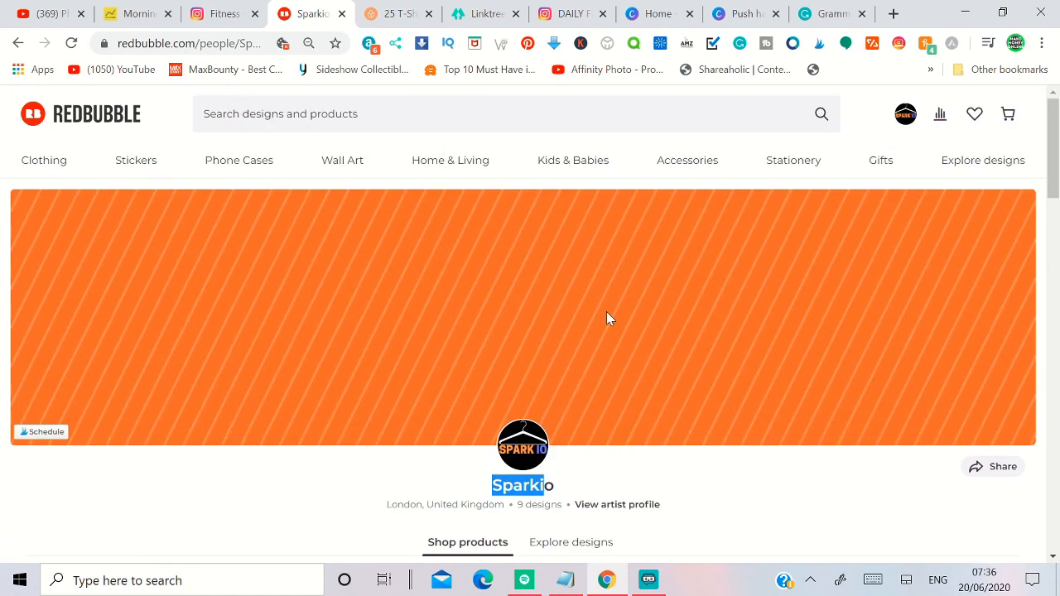
# Step: Open Redbubble's Add New Work page from the account options in a new browser tab
pyautogui.rightClick(904, 121)
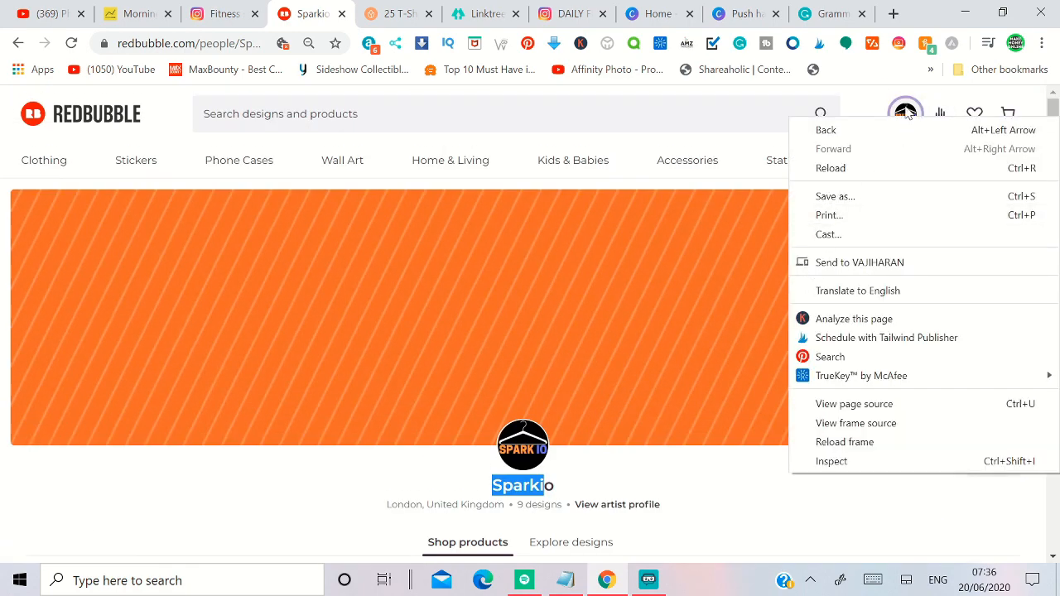
pyautogui.click(905, 113)
pyautogui.rightClick(870, 347)
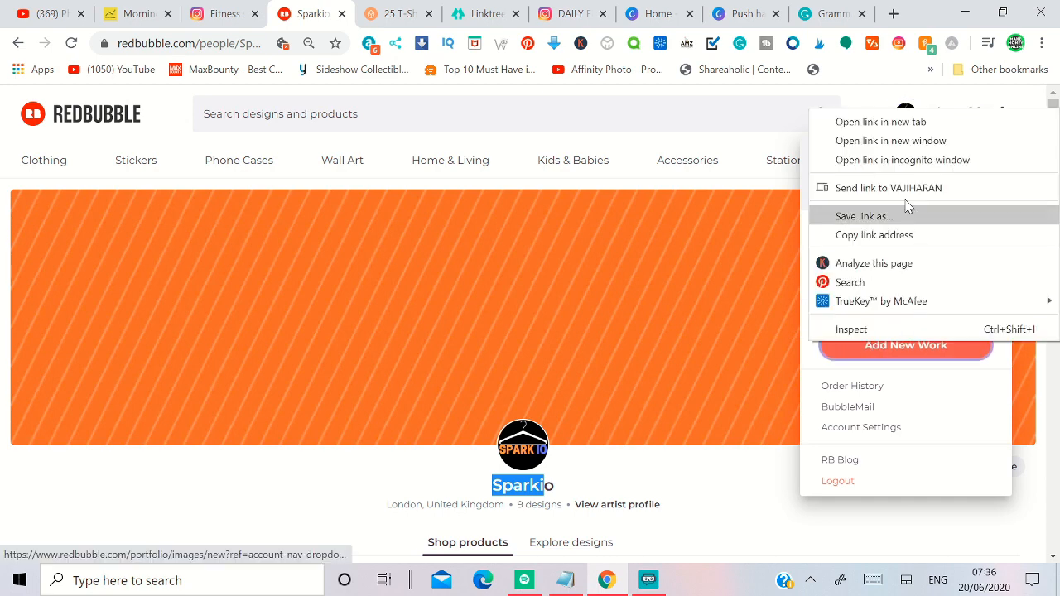
pyautogui.click(884, 124)
pyautogui.click(344, 15)
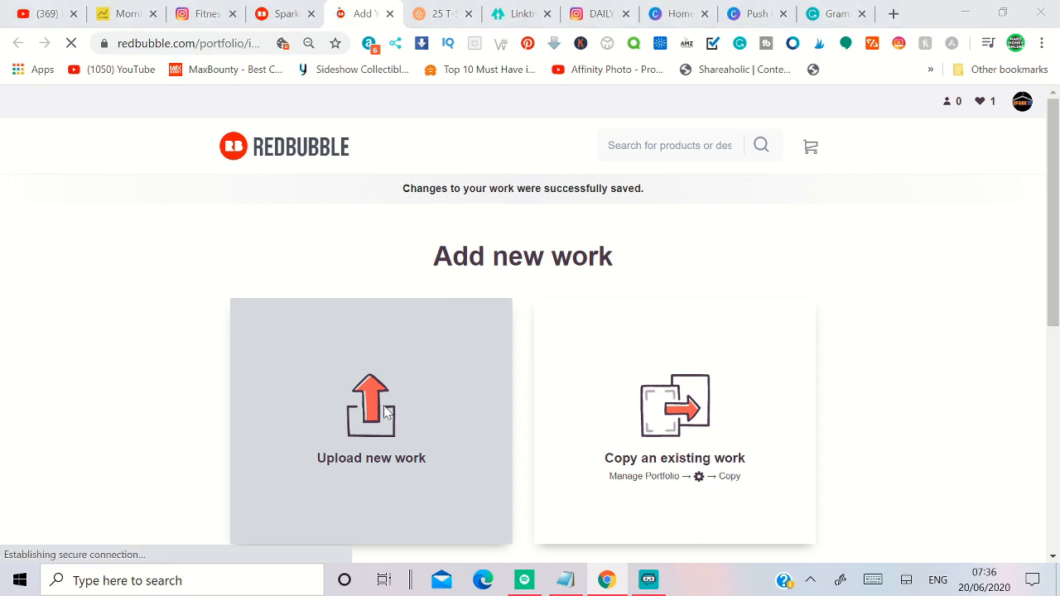
# Step: Upload the "Push hard or go home" PNG from Downloads as a new work
pyautogui.click(385, 412)
pyautogui.click(256, 135)
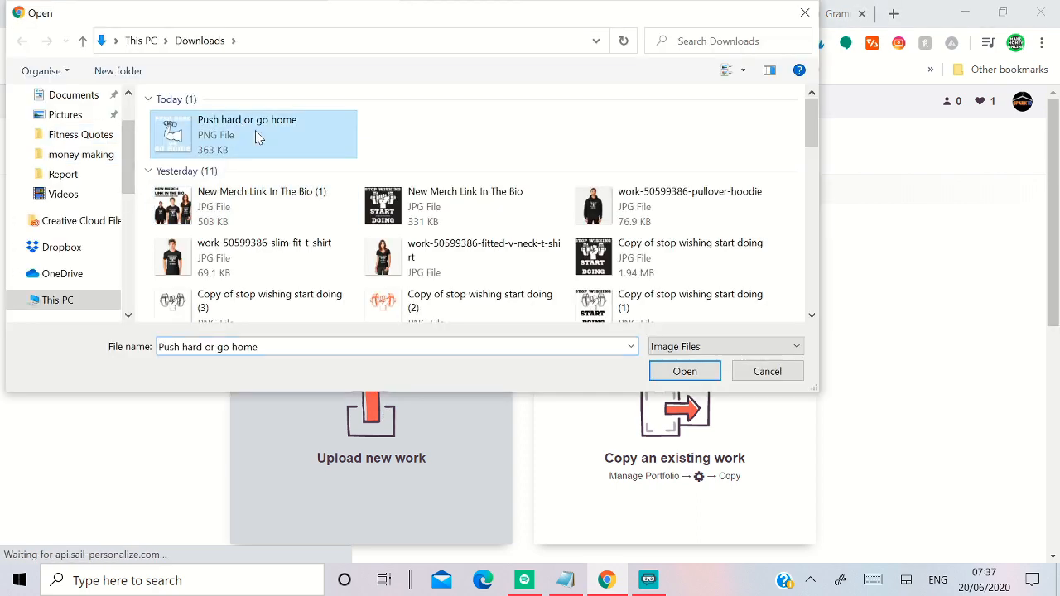
pyautogui.click(671, 374)
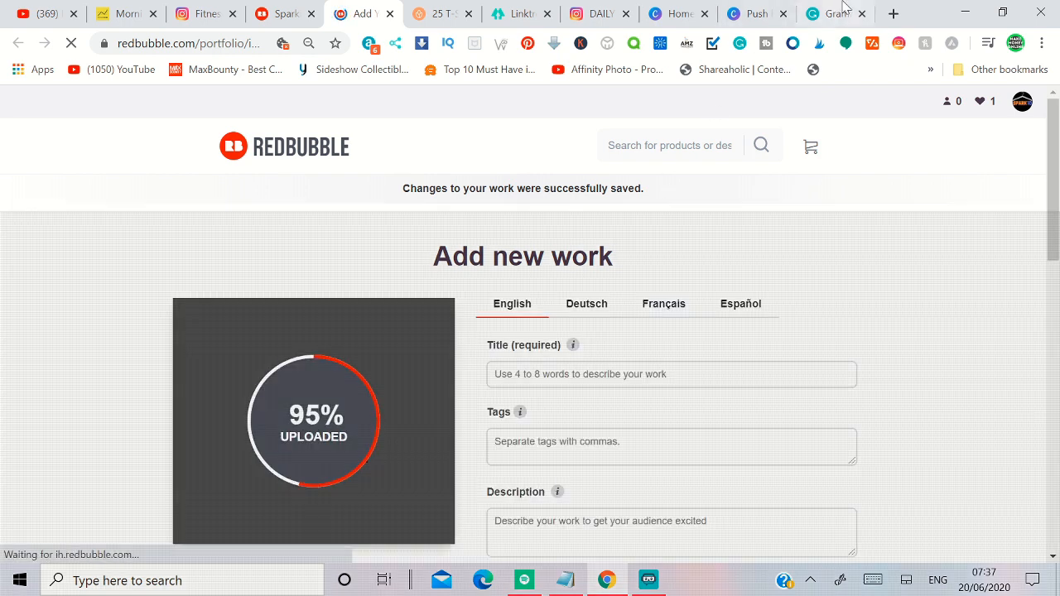
# Step: In the Grammarly document, remove "Stop Wishing Start Doing" and join the lines into "Push hard or go home Fitness t-shirts"
pyautogui.click(843, 7)
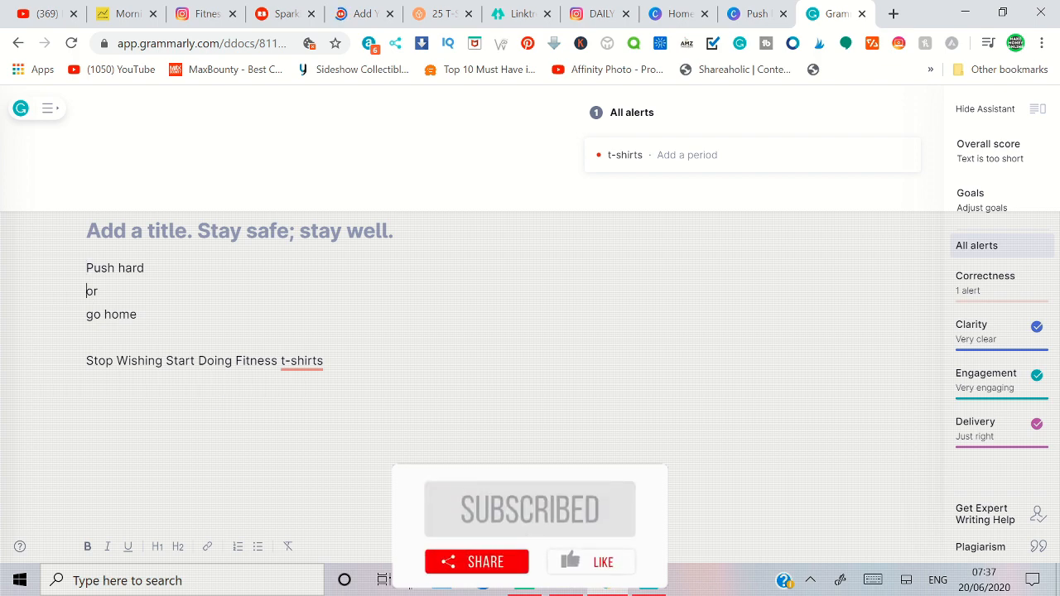
pyautogui.press('BackSpace')
pyautogui.click(87, 315)
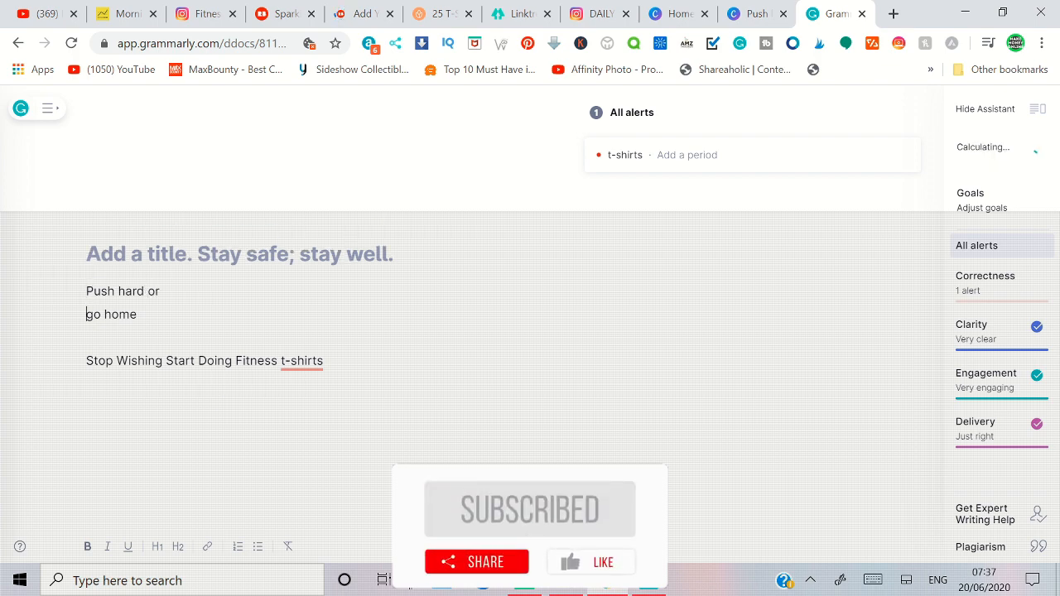
pyautogui.press('BackSpace')
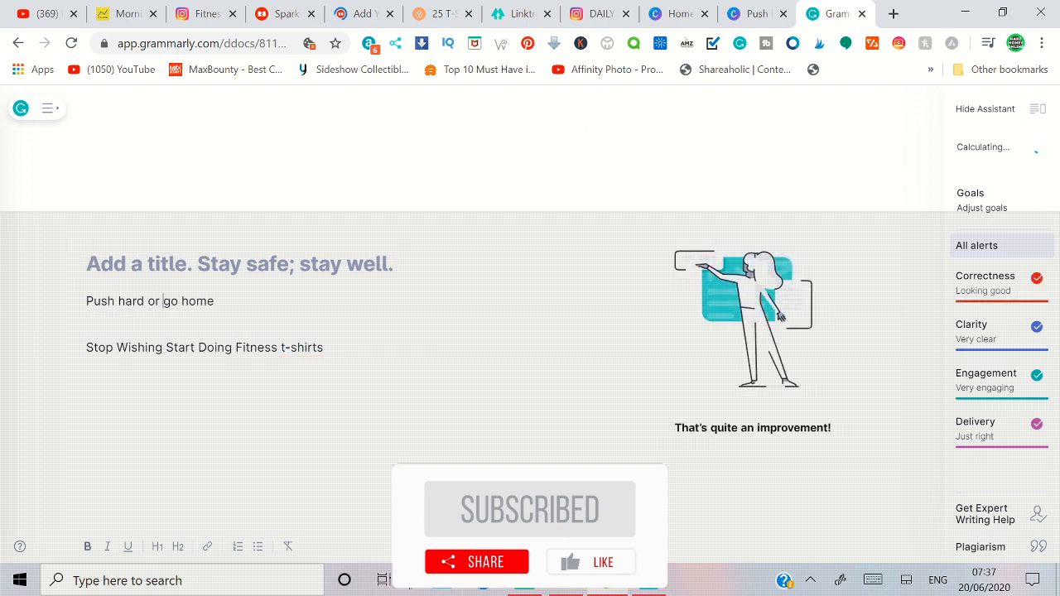
pyautogui.moveTo(236, 348); pyautogui.dragTo(80, 356)
pyautogui.press('BackSpace')
pyautogui.press('BackSpace')
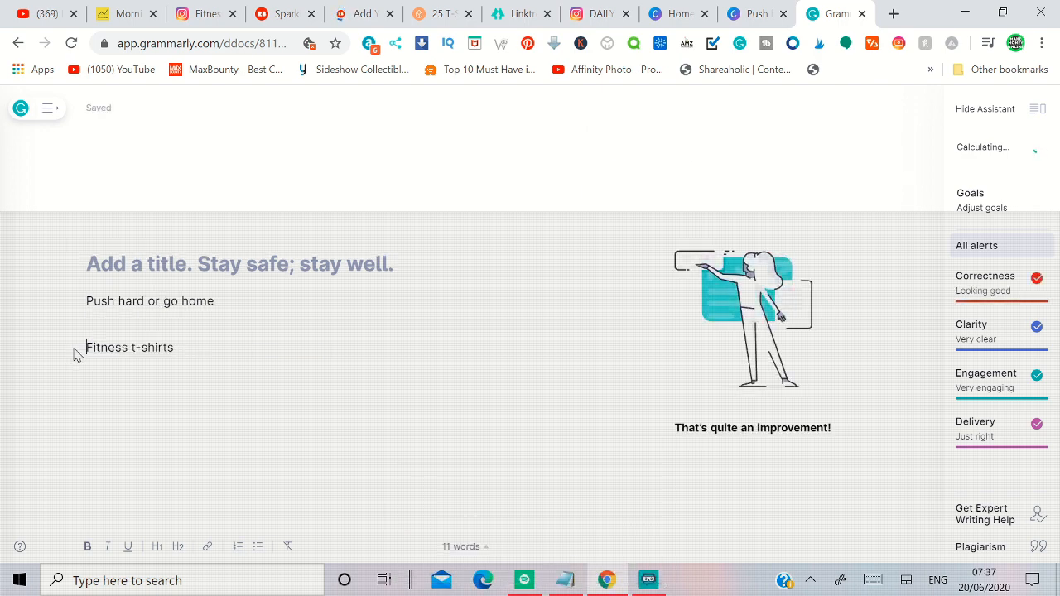
pyautogui.press('BackSpace')
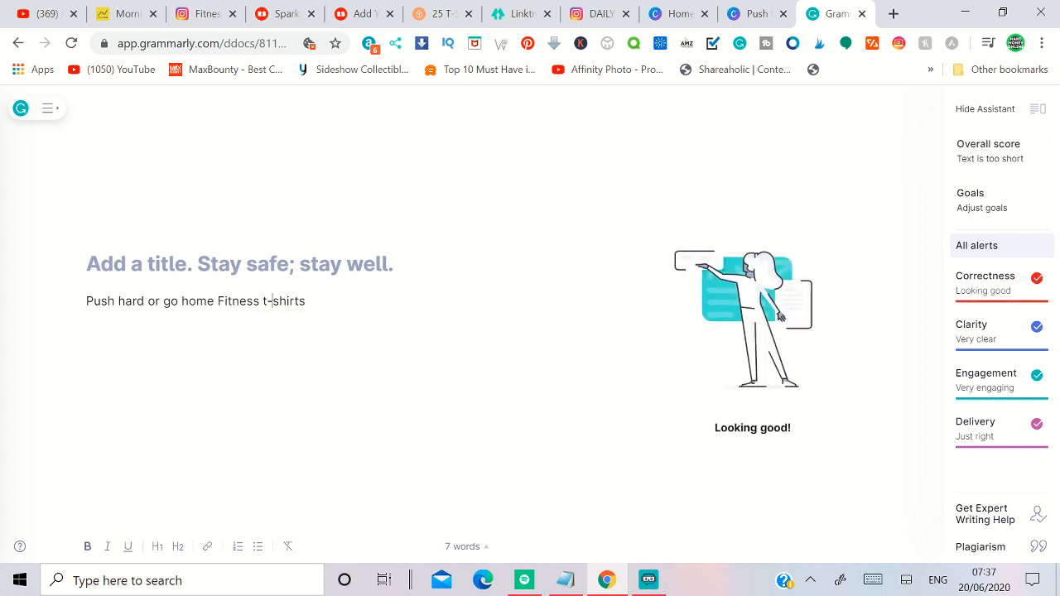
# Step: Copy "Push hard or go home Fitness t-shirts" from Grammarly into the title of the new Redbubble work
pyautogui.moveTo(306, 301); pyautogui.dragTo(76, 315)
pyautogui.hotkey('ctrl', 'c')
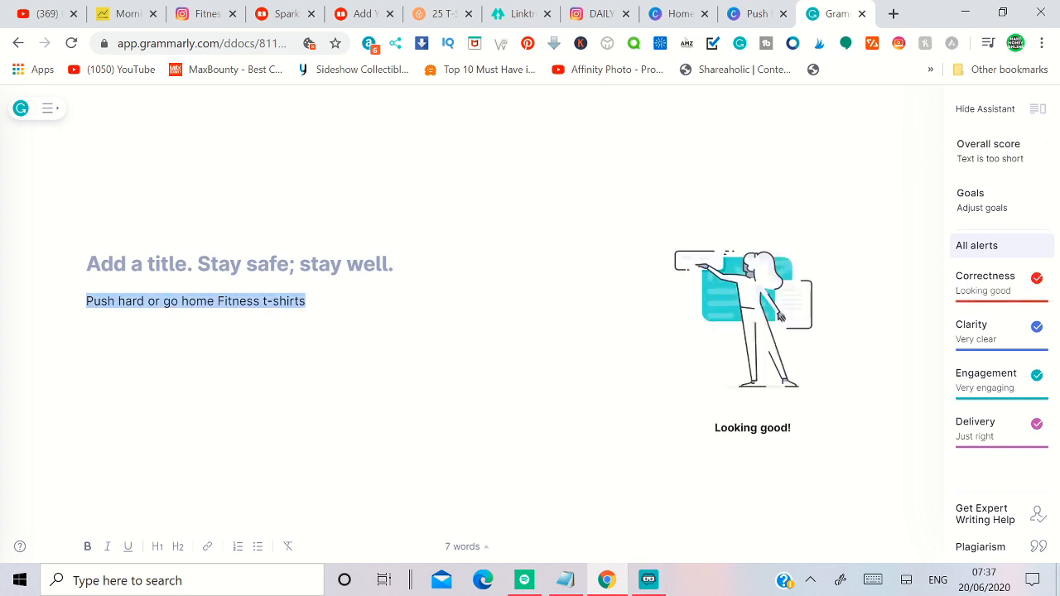
pyautogui.click(362, 14)
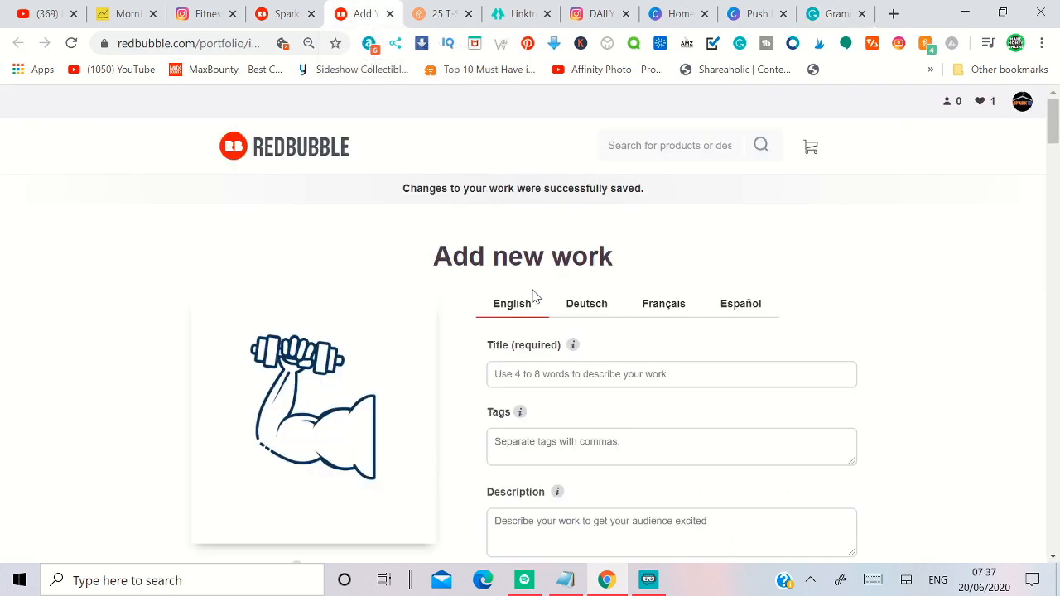
pyautogui.click(549, 374)
pyautogui.hotkey('ctrl', 'v')
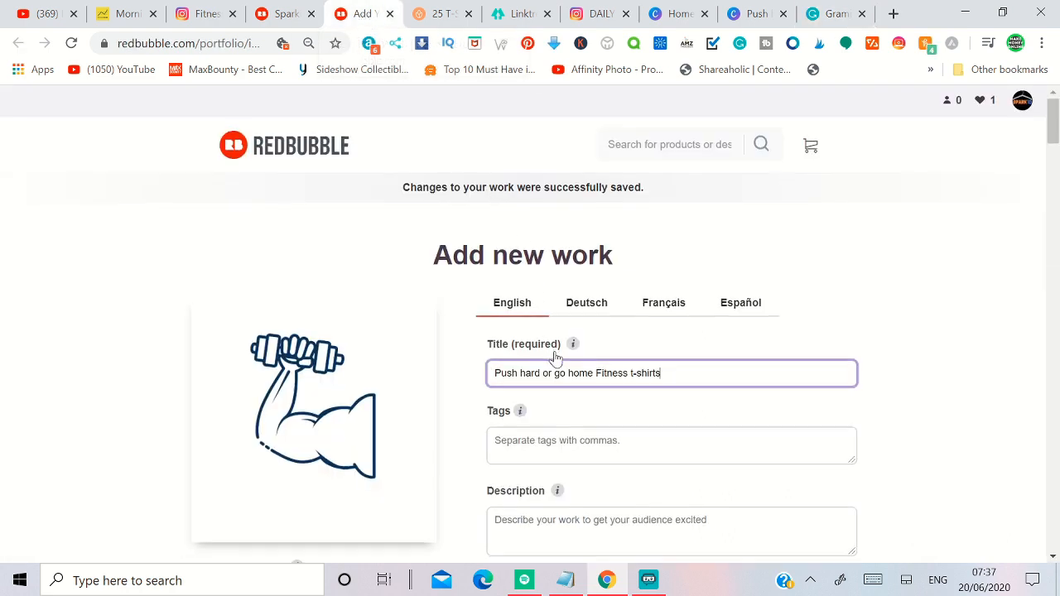
# Step: Copy the whole tag list from the Notepad file into the Tags of the new Redbubble work
pyautogui.scroll(-2, 551, 356)
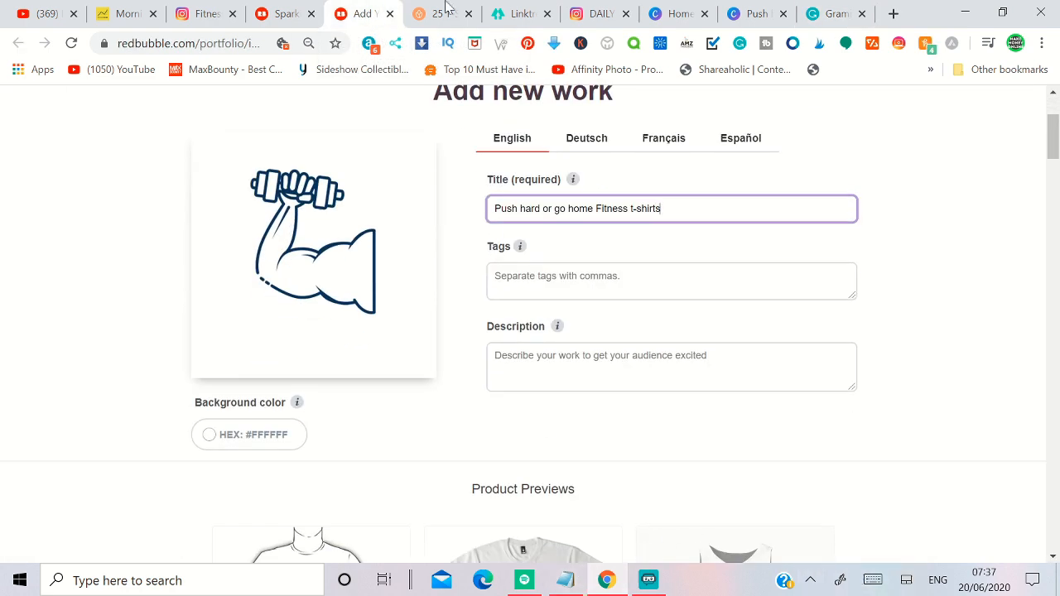
pyautogui.click(278, 14)
pyautogui.scroll(-3, 381, 524)
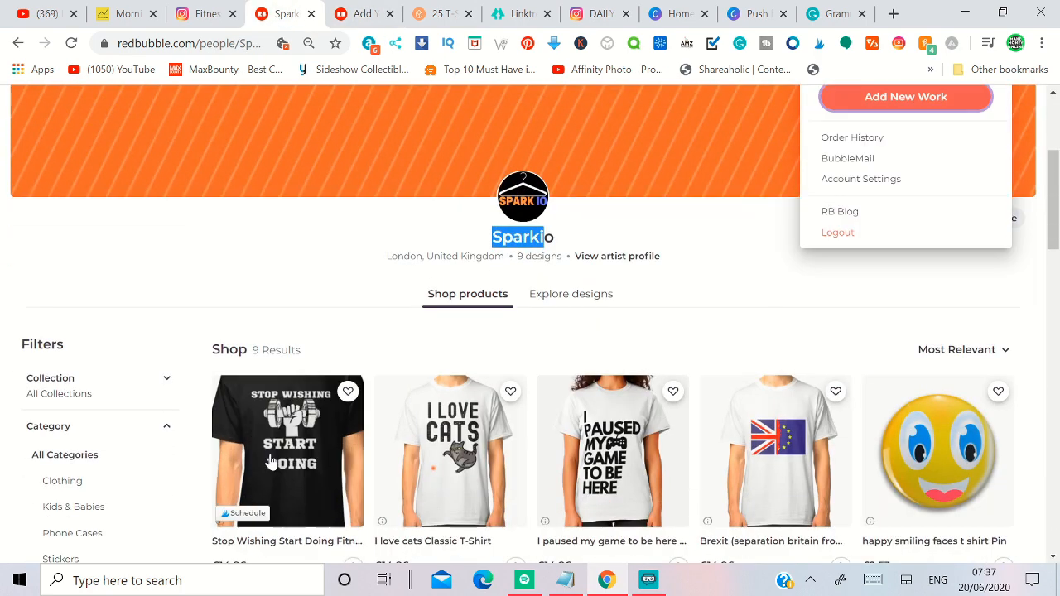
pyautogui.click(565, 580)
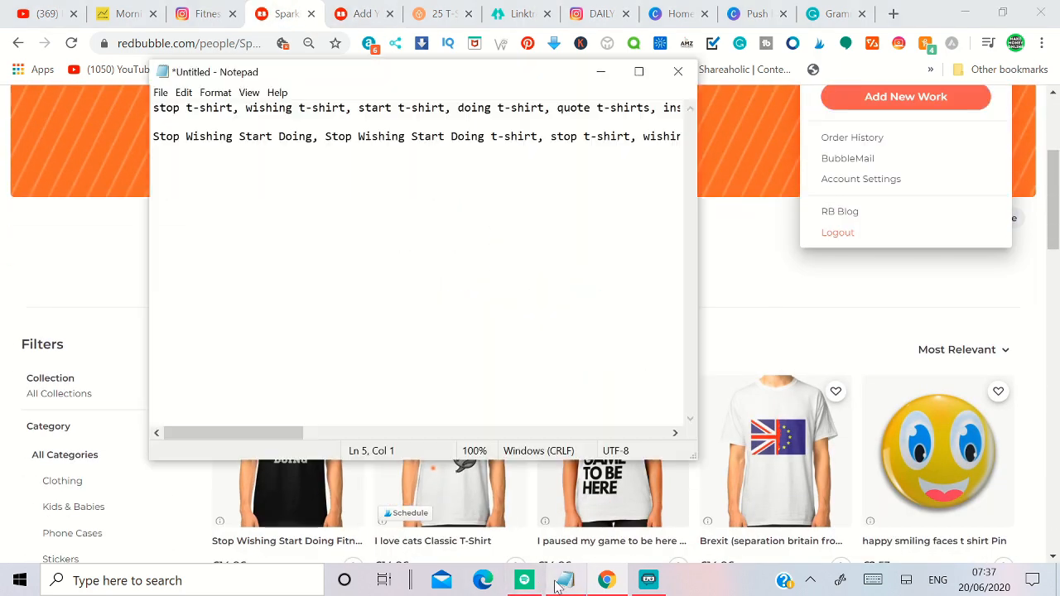
pyautogui.hotkey('ctrl', 'a')
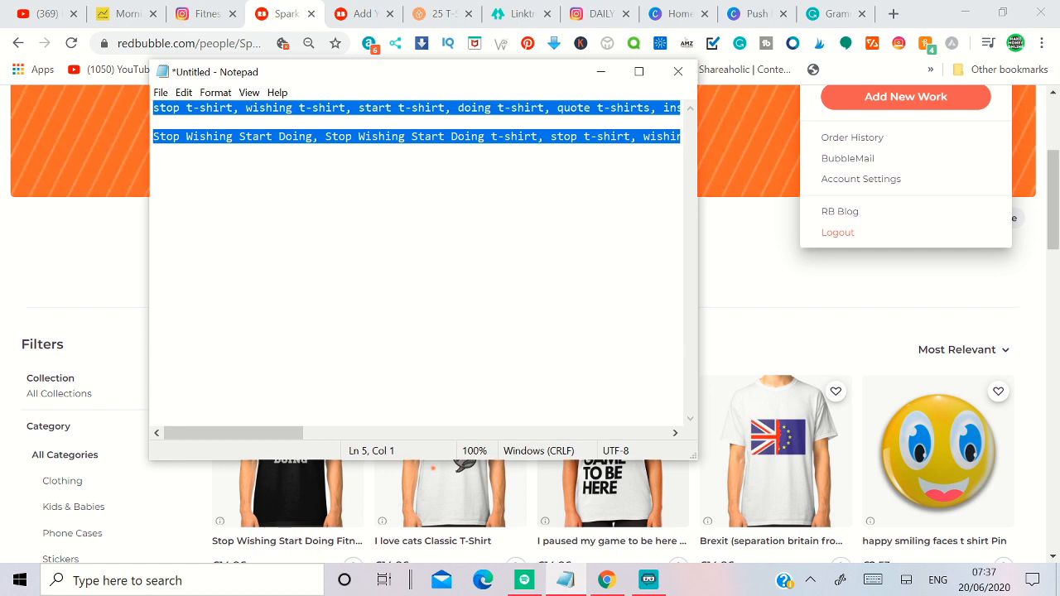
pyautogui.click(356, 13)
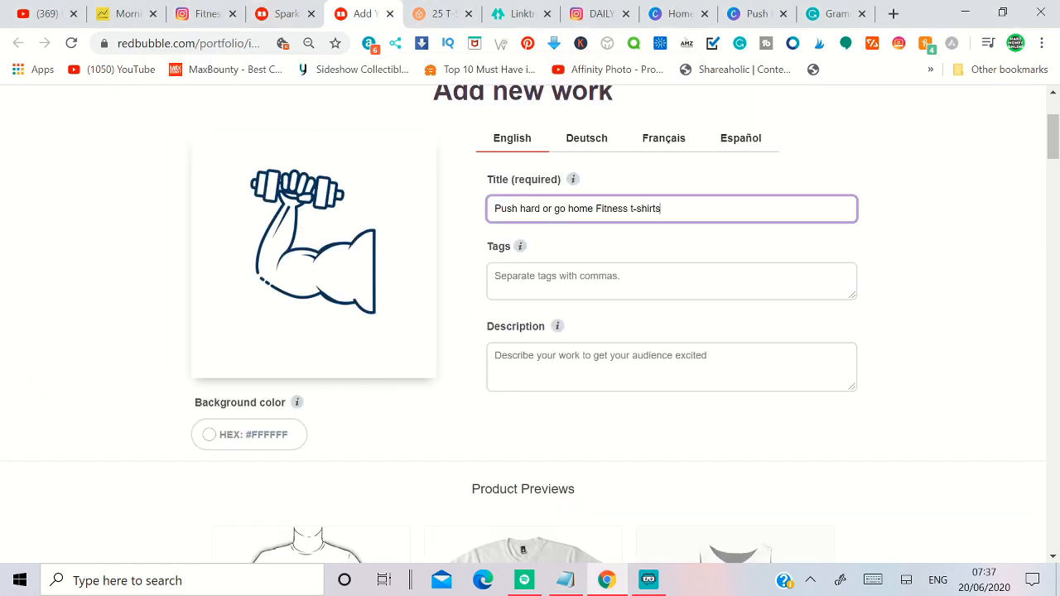
pyautogui.press('Tab')
pyautogui.hotkey('ctrl', 'v')
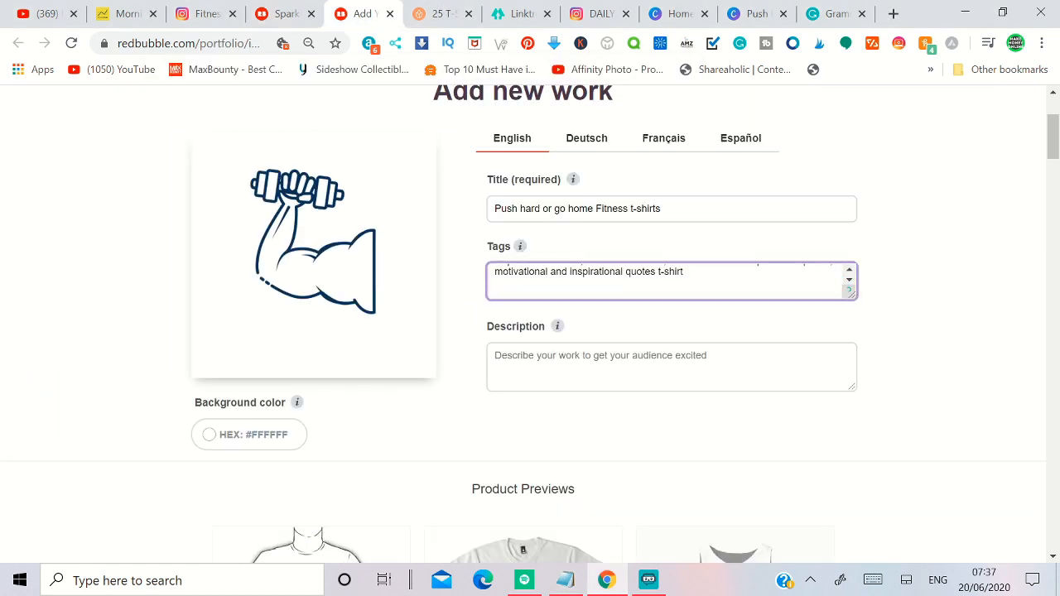
# Step: Copy the title "Push hard or go home Fitness t-shirts" into the Description of the new work
pyautogui.hotkey('shift', 'Tab')
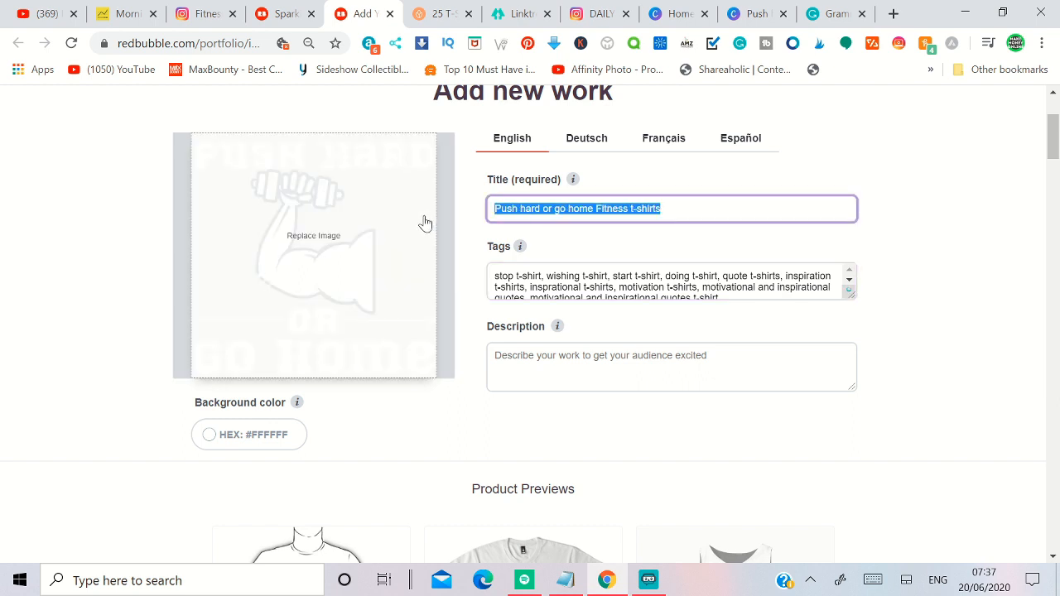
pyautogui.hotkey('ctrl', 'c')
pyautogui.click(571, 377)
pyautogui.hotkey('ctrl', 'v')
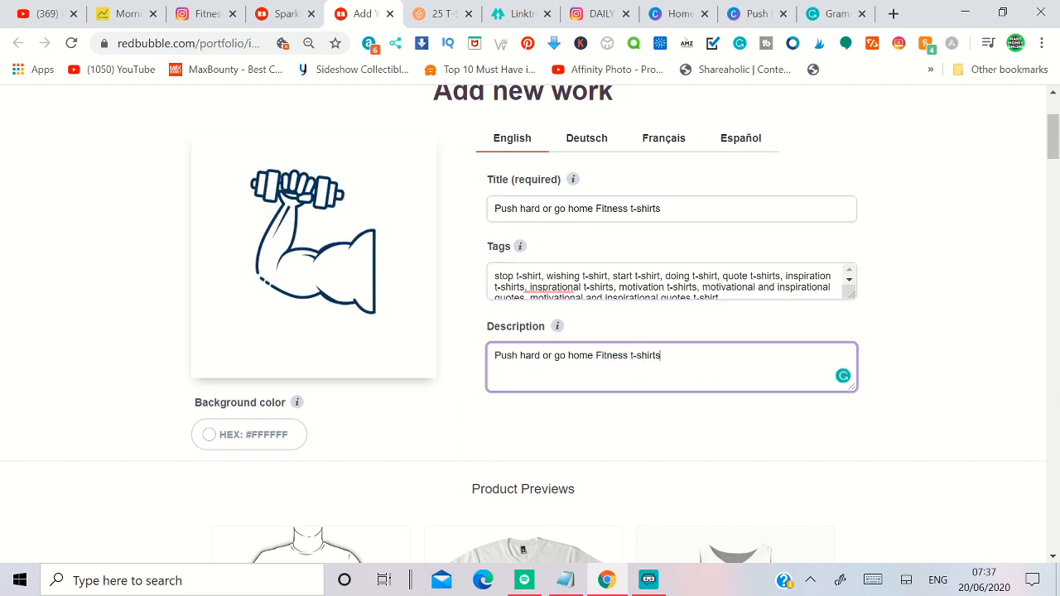
# Step: Set the Standard Print Clothing shirt color to black, review its product availability and markups, and apply the changes
pyautogui.scroll(-4, 853, 389)
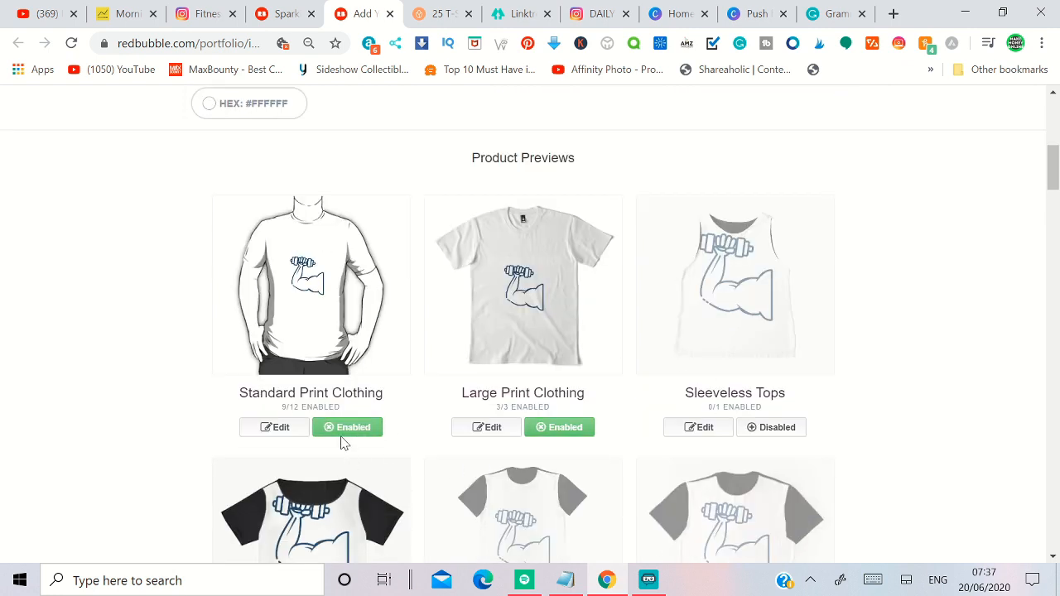
pyautogui.click(276, 427)
pyautogui.scroll(-4, 881, 326)
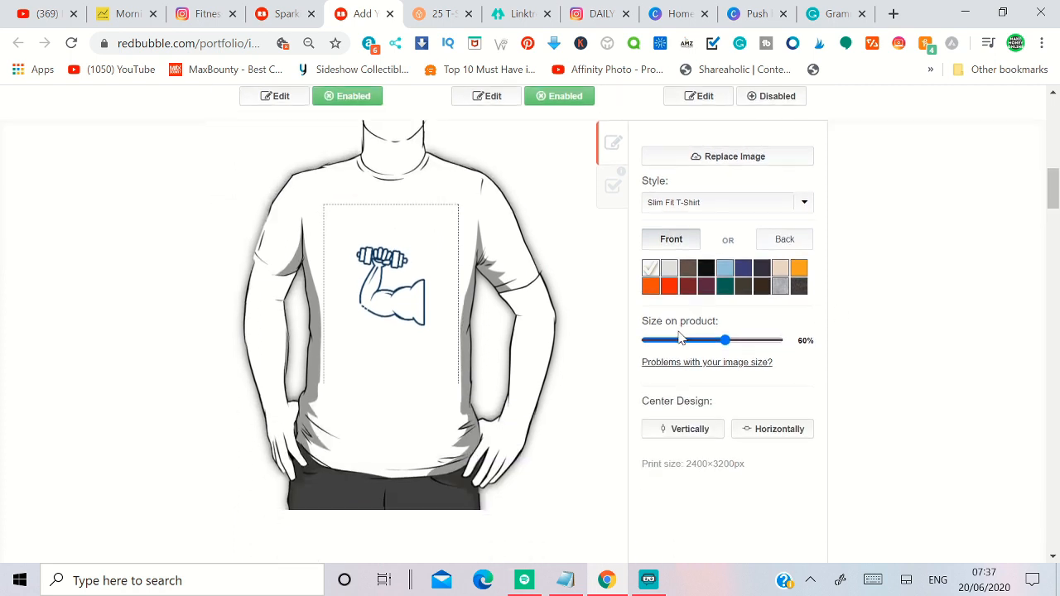
pyautogui.click(706, 270)
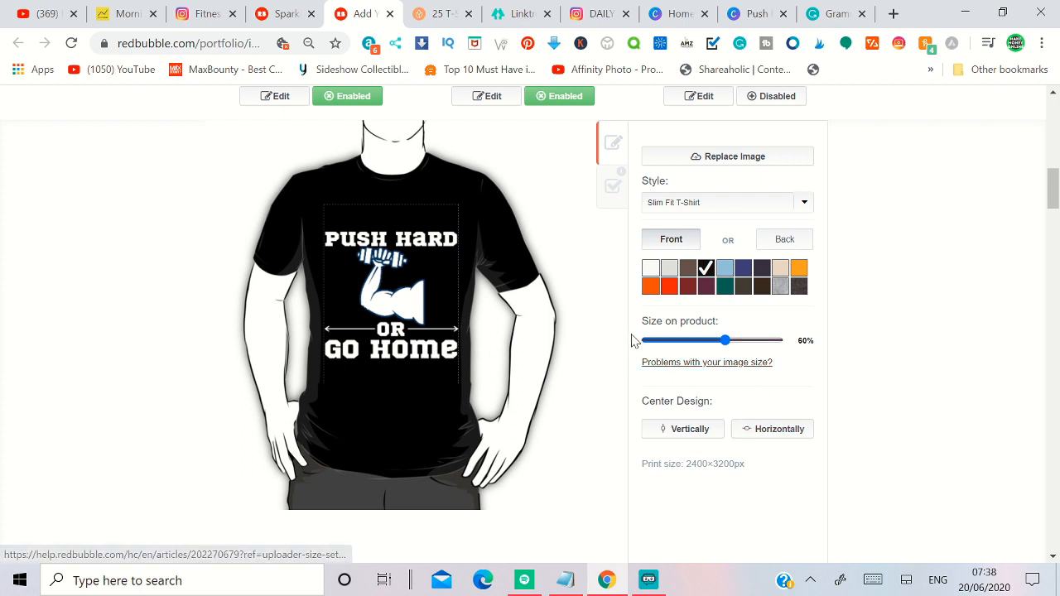
pyautogui.click(612, 189)
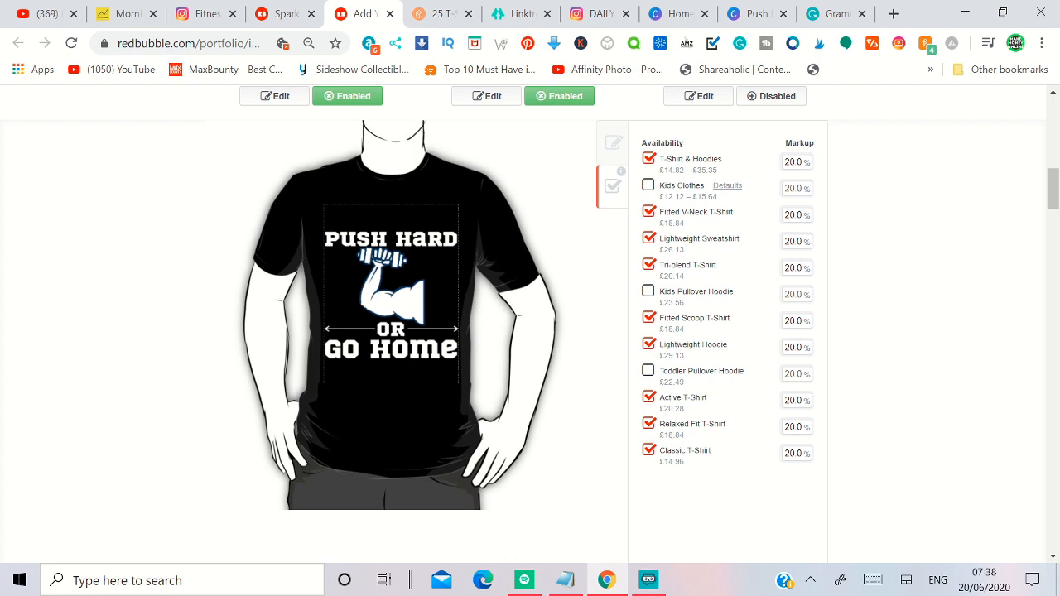
pyautogui.click(616, 147)
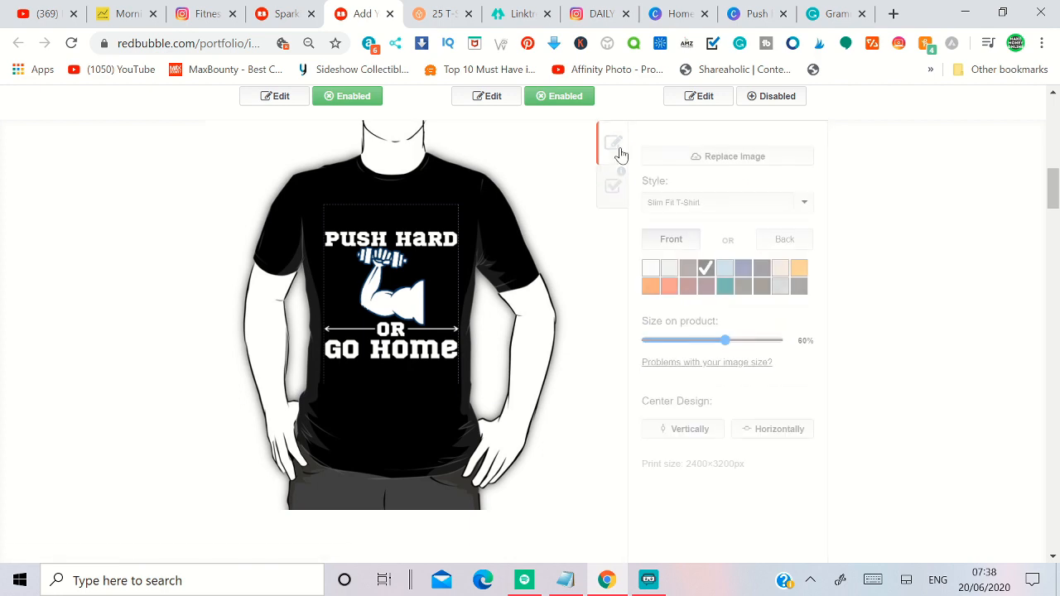
pyautogui.scroll(2, 721, 338)
pyautogui.scroll(-4, 814, 419)
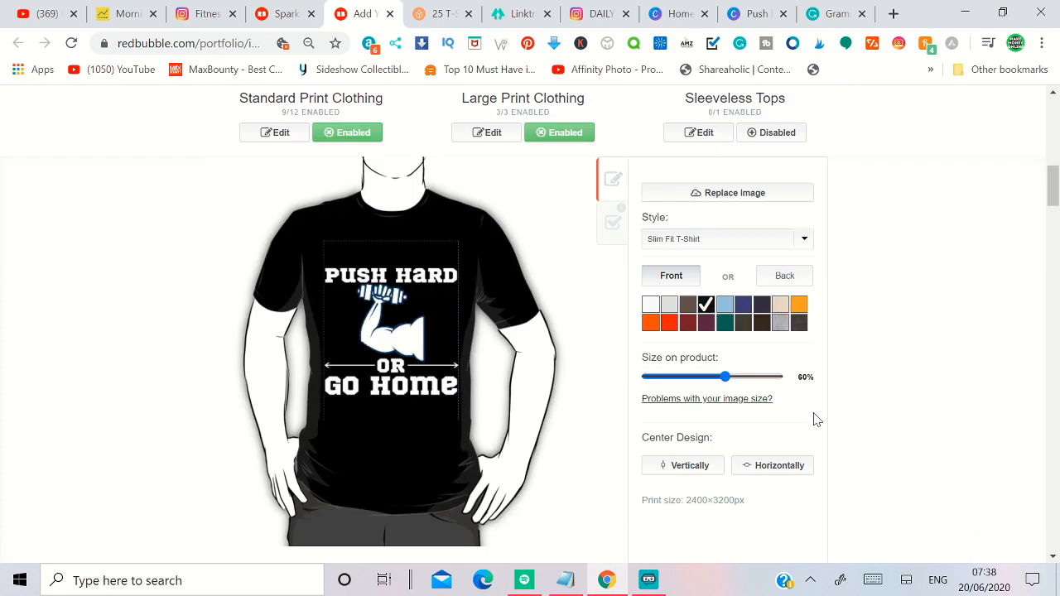
pyautogui.click(721, 420)
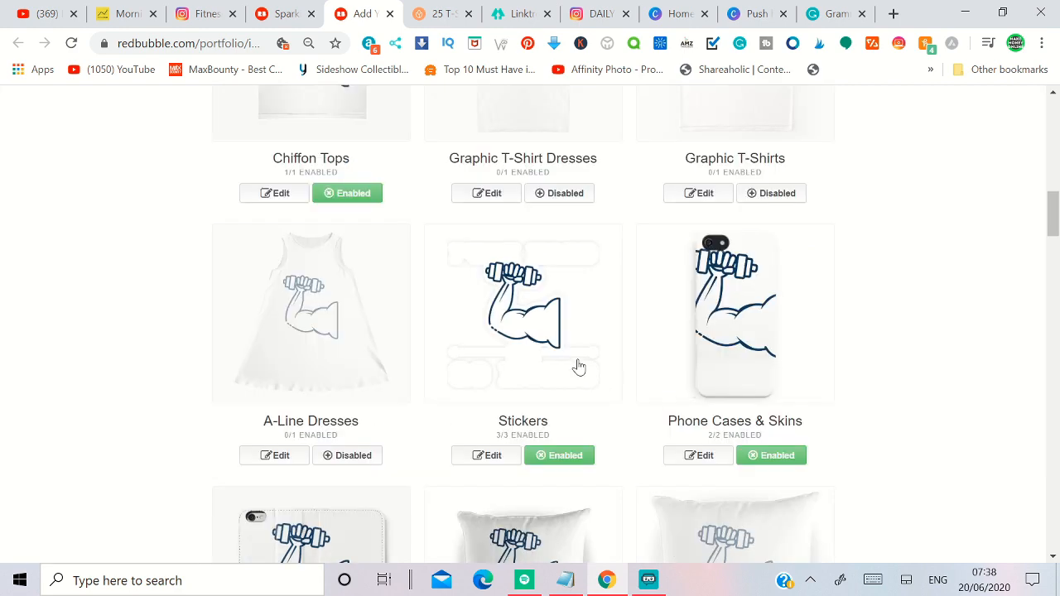
# Step: Set the default color of Large Print Clothing to Black and apply the changes
pyautogui.scroll(5, 578, 367)
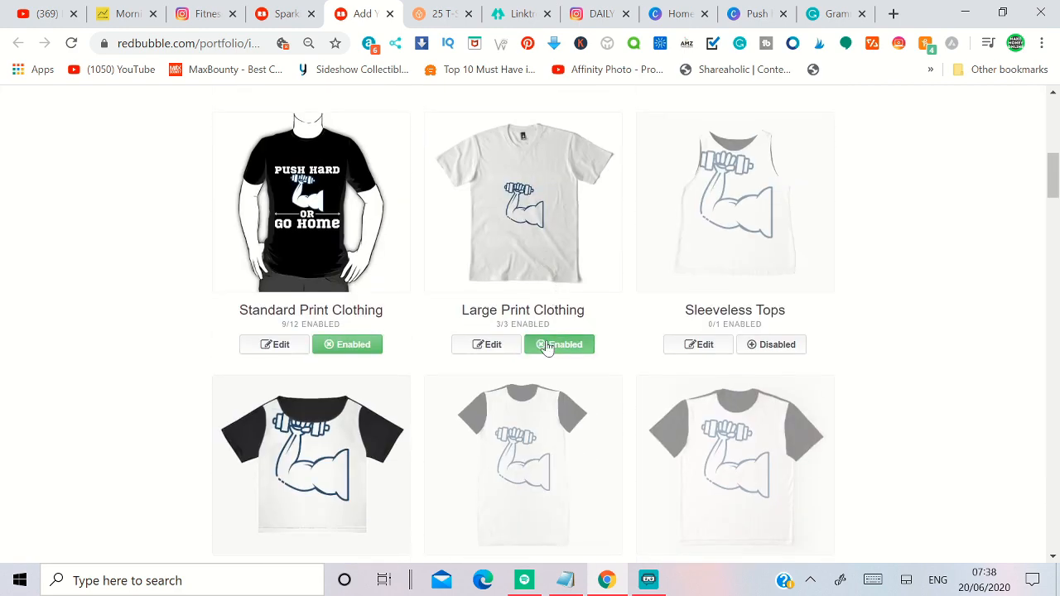
pyautogui.click(490, 345)
pyautogui.scroll(-3, 553, 367)
pyautogui.click(693, 449)
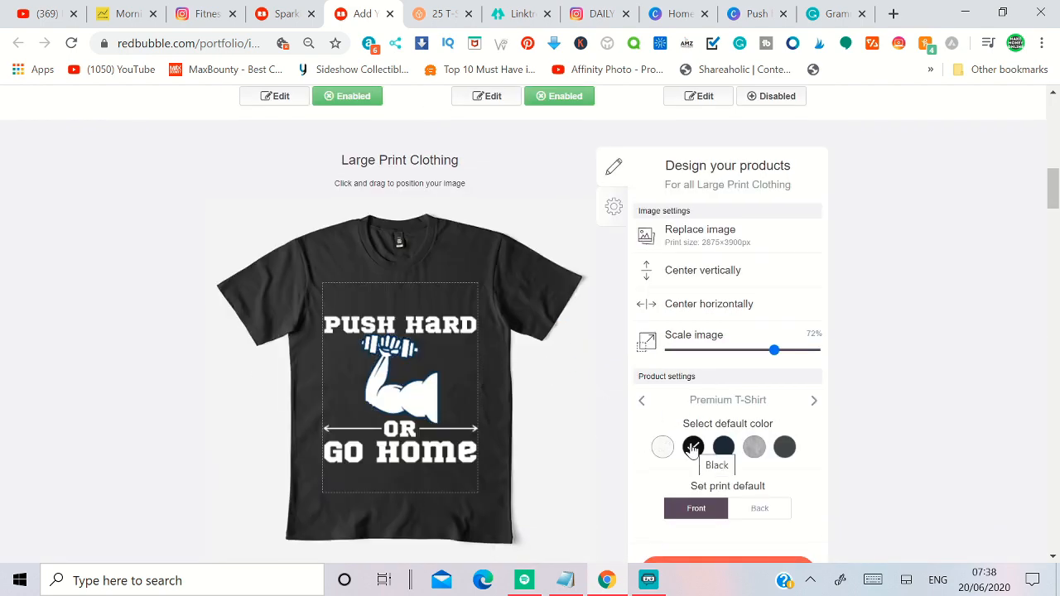
pyautogui.scroll(-2, 754, 427)
pyautogui.click(751, 413)
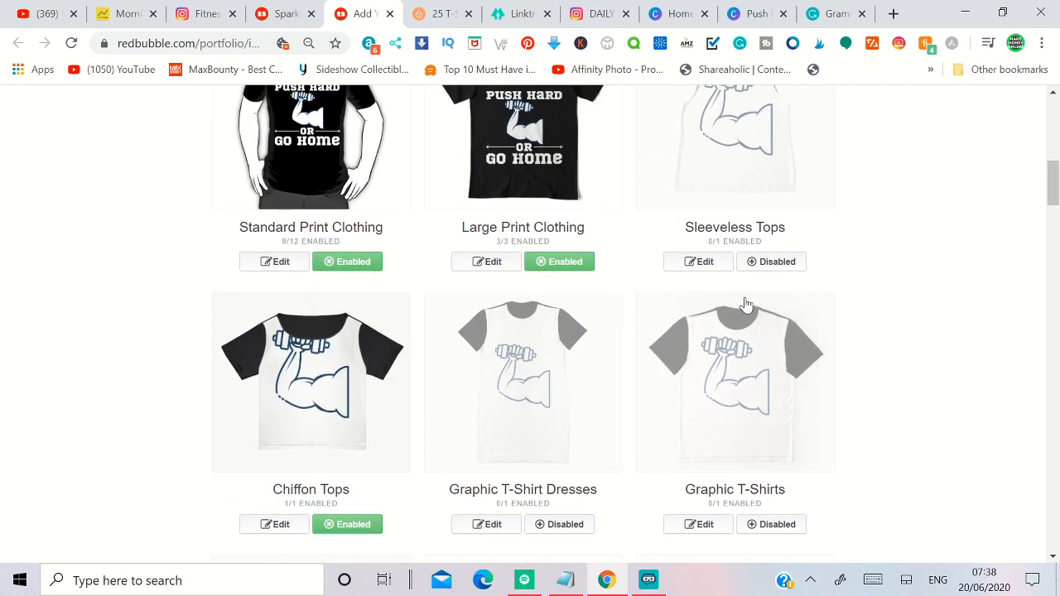
# Step: Disable the Chiffon Tops, Phone Cases & Skins and Stickers products for this work
pyautogui.scroll(3, 748, 304)
pyautogui.scroll(-3, 812, 340)
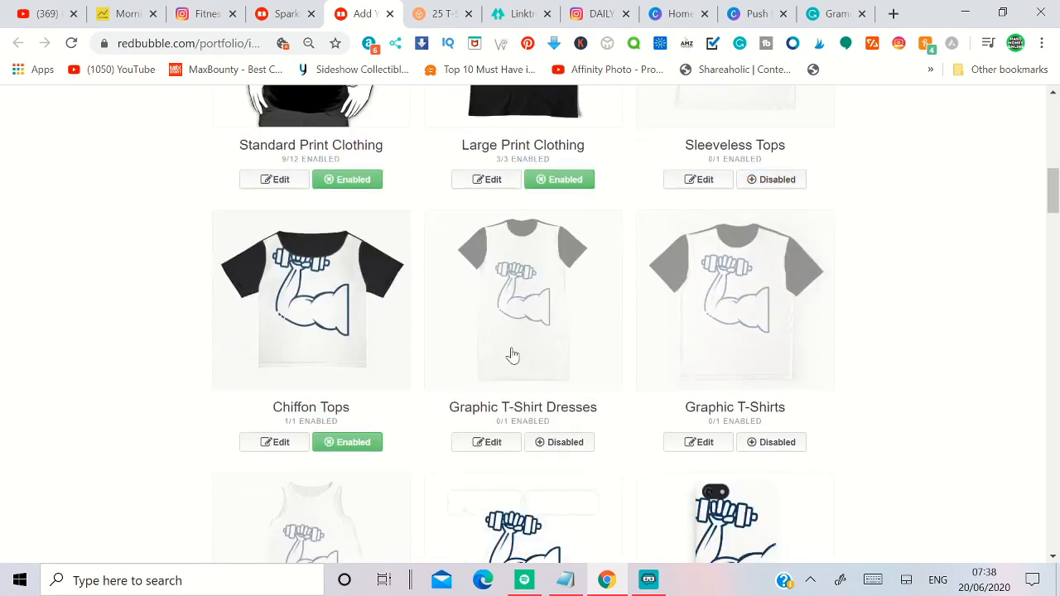
pyautogui.click(333, 443)
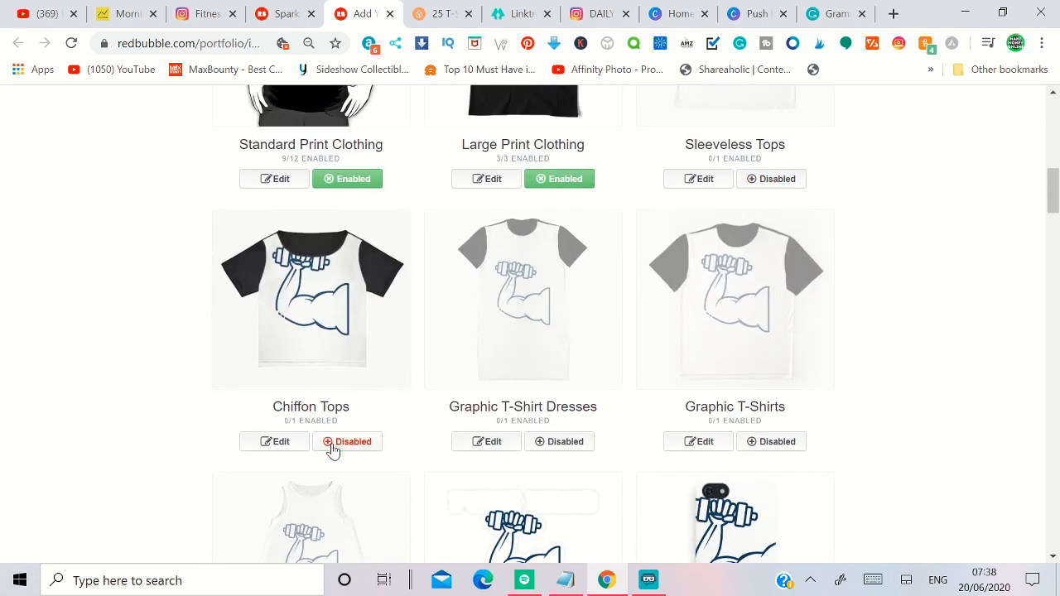
pyautogui.scroll(-4, 622, 437)
pyautogui.click(771, 372)
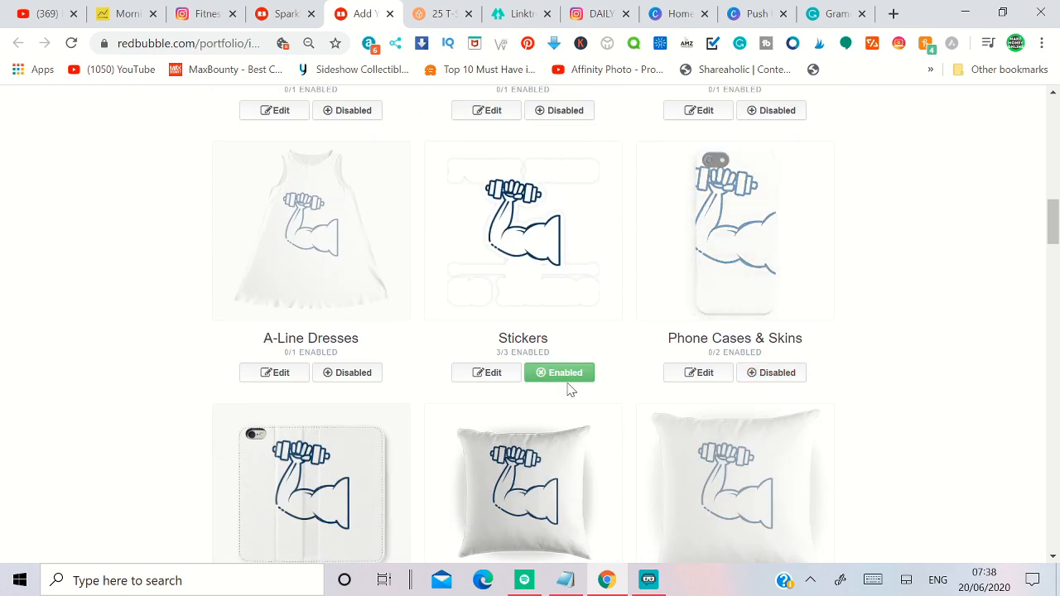
pyautogui.scroll(-1, 563, 356)
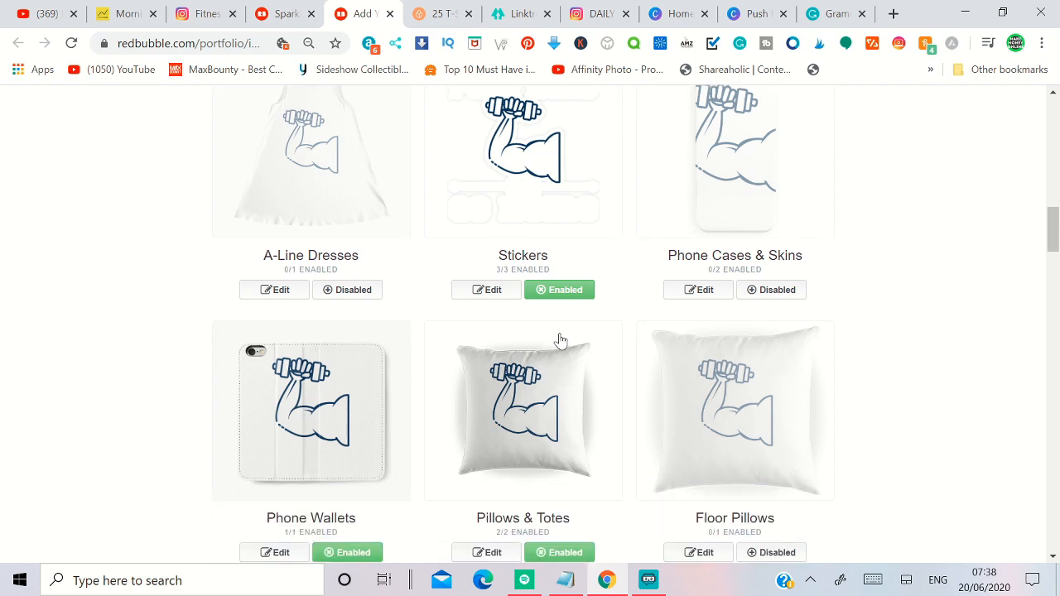
pyautogui.click(568, 300)
pyautogui.scroll(-3, 563, 323)
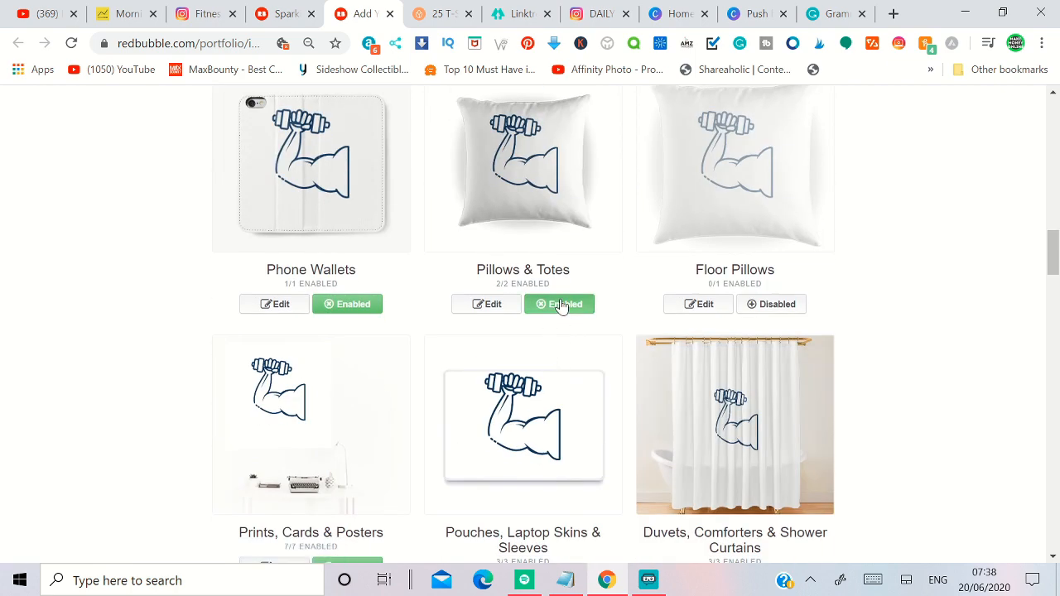
# Step: Disable Pillows & Totes, Phone Wallets, Prints, Cards & Posters, Pouches, Laptop Skins & Sleeves, and Duvets, Comforters & Shower Curtains
pyautogui.click(563, 304)
pyautogui.click(352, 304)
pyautogui.scroll(-2, 359, 322)
pyautogui.click(349, 401)
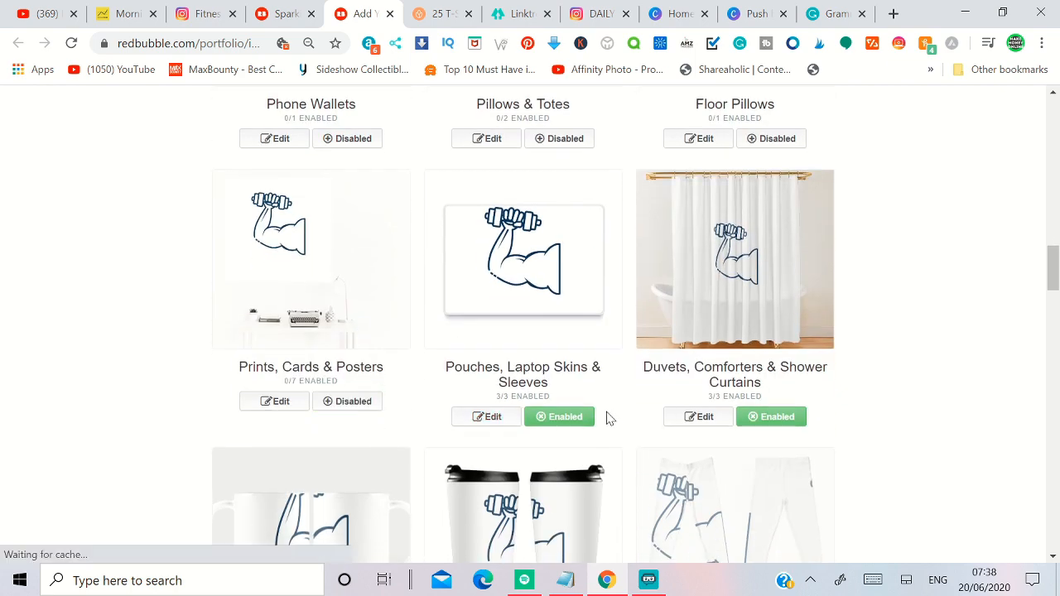
pyautogui.click(546, 417)
pyautogui.click(763, 424)
# Step: Disable Travel Mugs, Mugs, Scarves and Tablet Cases & Skins, and toggle Mini Skirts on
pyautogui.scroll(-5, 558, 291)
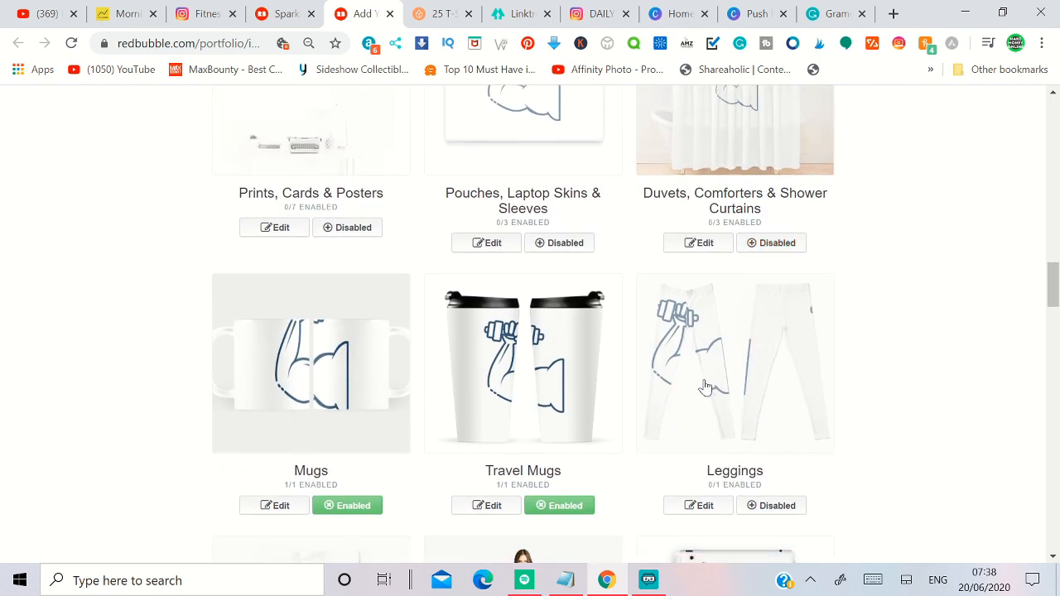
pyautogui.click(559, 266)
pyautogui.click(357, 276)
pyautogui.scroll(-3, 359, 279)
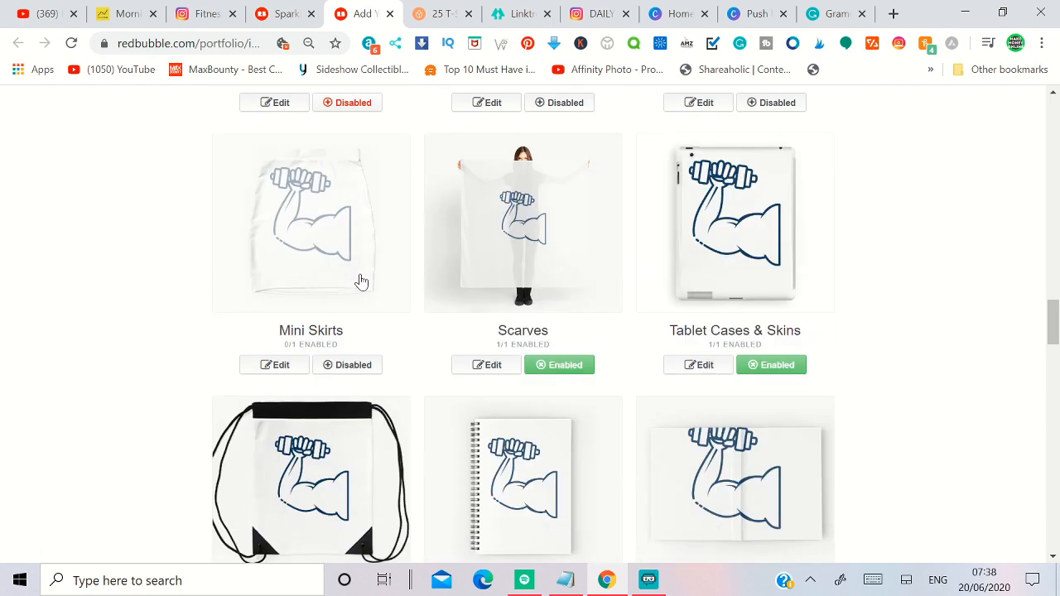
pyautogui.click(372, 281)
pyautogui.click(560, 282)
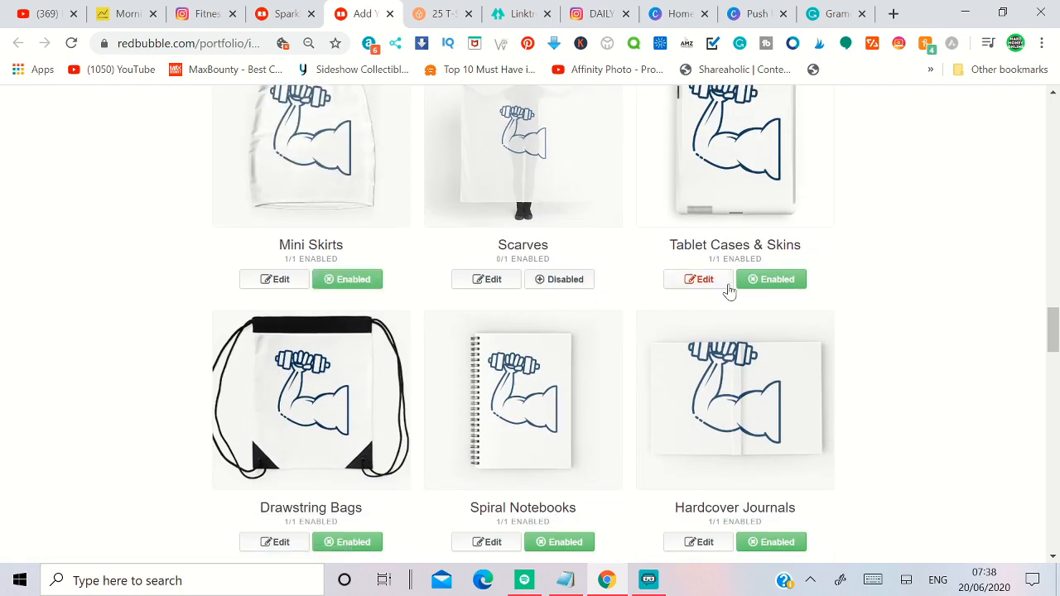
pyautogui.click(770, 282)
# Step: Disable Drawstring Bags, Spiral Notebooks and Hardcover Journals, and close the Drawstring Bags design editor
pyautogui.scroll(-2, 766, 291)
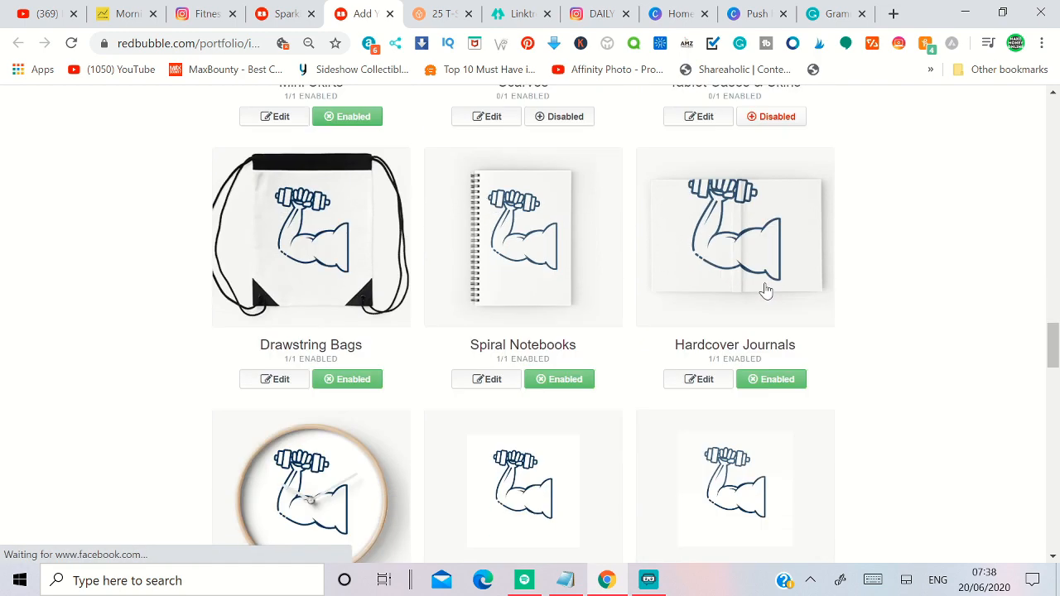
pyautogui.click(272, 383)
pyautogui.scroll(-2, 717, 485)
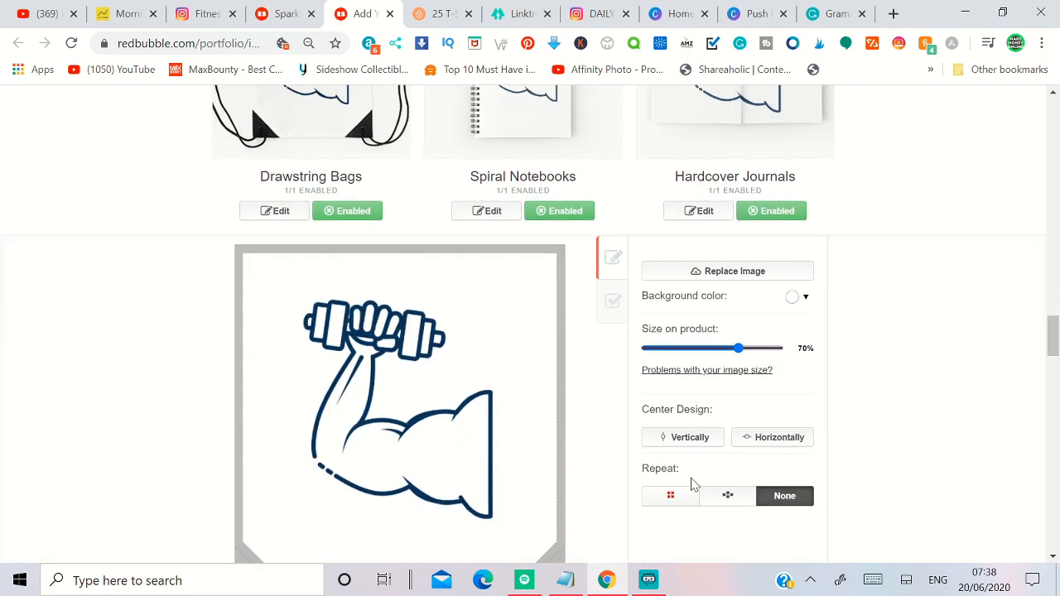
pyautogui.scroll(2, 670, 466)
pyautogui.click(360, 382)
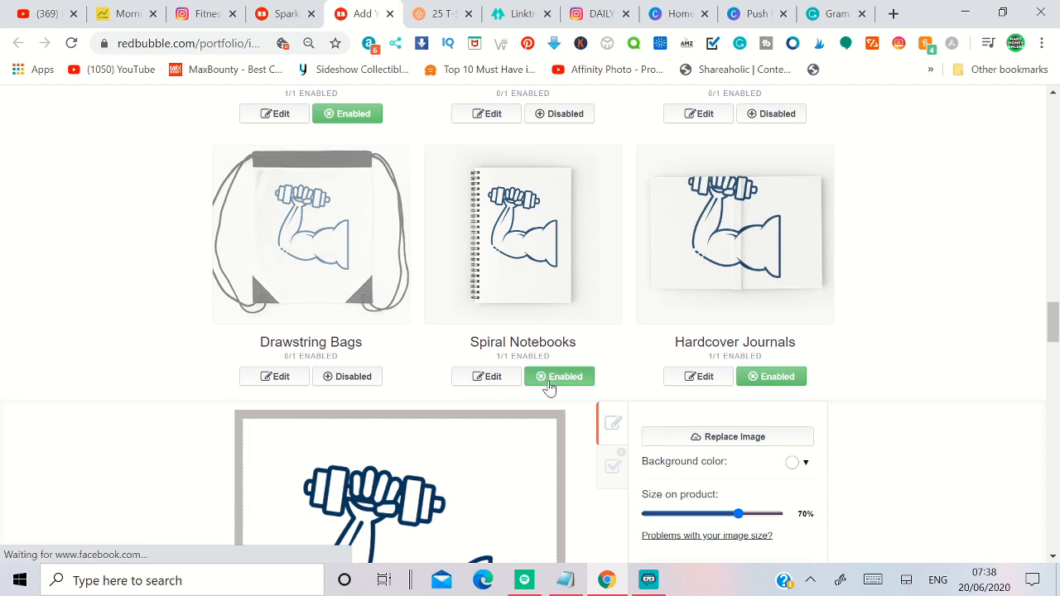
pyautogui.click(549, 382)
pyautogui.click(770, 376)
pyautogui.scroll(-3, 770, 384)
pyautogui.scroll(-3, 770, 384)
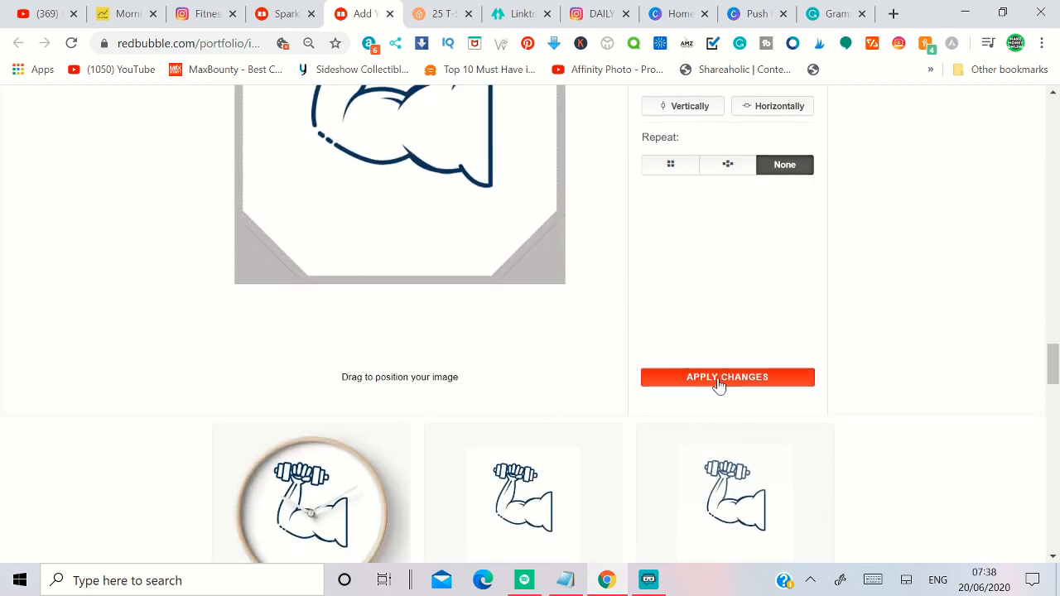
pyautogui.scroll(-3, 717, 381)
# Step: Disable Cotton Tote Bags, Water Bottles, Clocks, Art Board Prints and Acrylic Blocks & Coasters
pyautogui.scroll(-6, 695, 389)
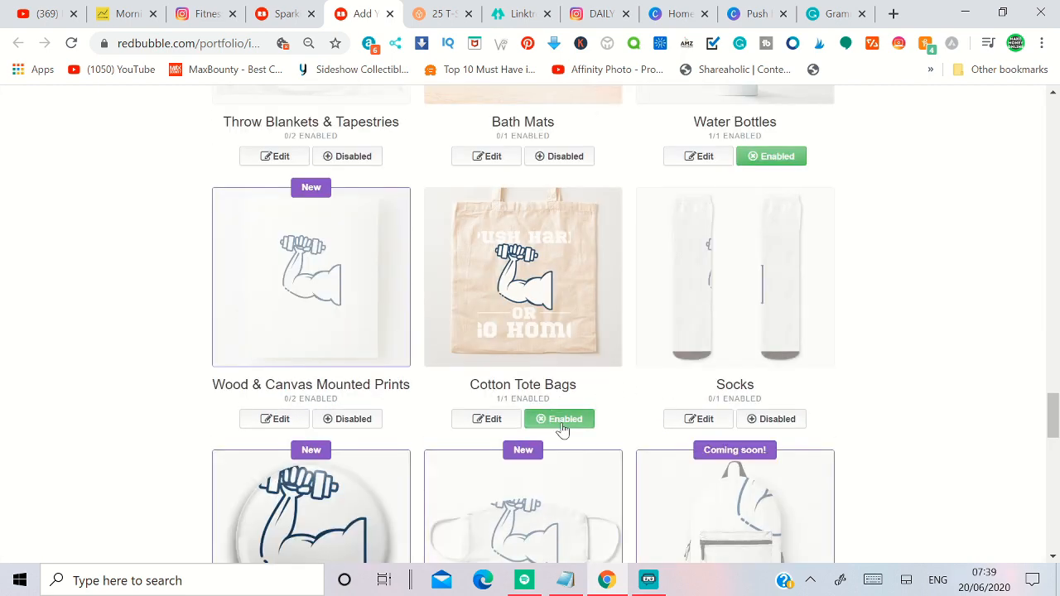
pyautogui.click(566, 420)
pyautogui.click(750, 159)
pyautogui.scroll(4, 751, 215)
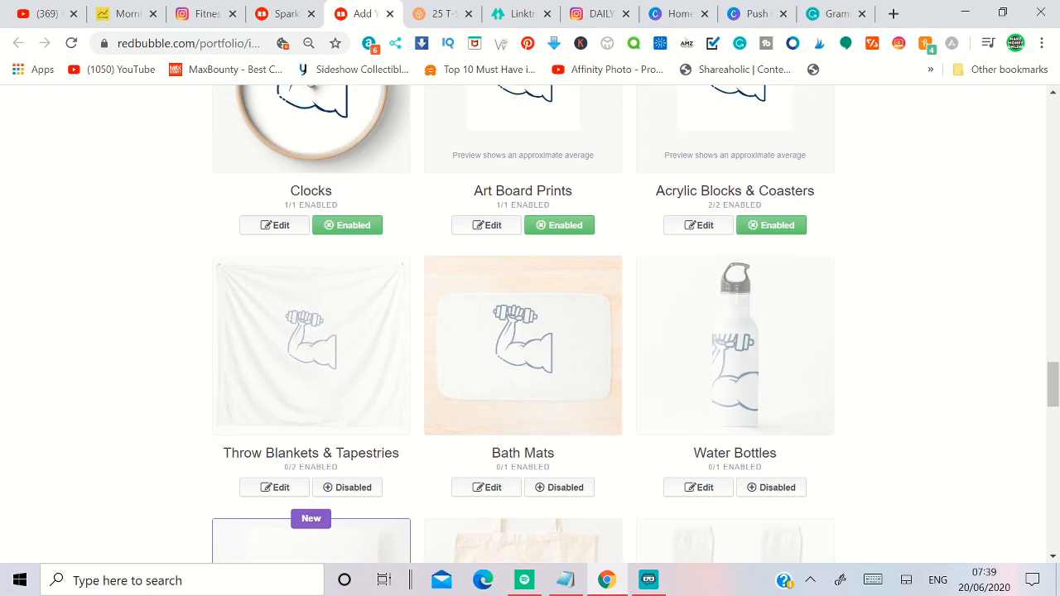
pyautogui.scroll(2, 750, 223)
pyautogui.click(374, 397)
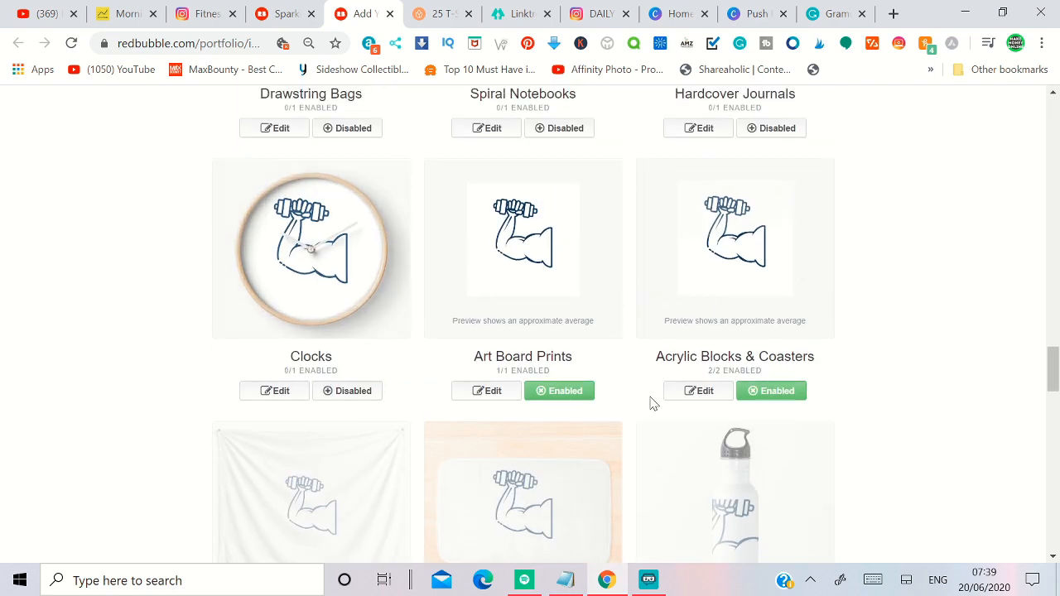
pyautogui.click(578, 398)
pyautogui.click(770, 400)
pyautogui.scroll(6, 845, 390)
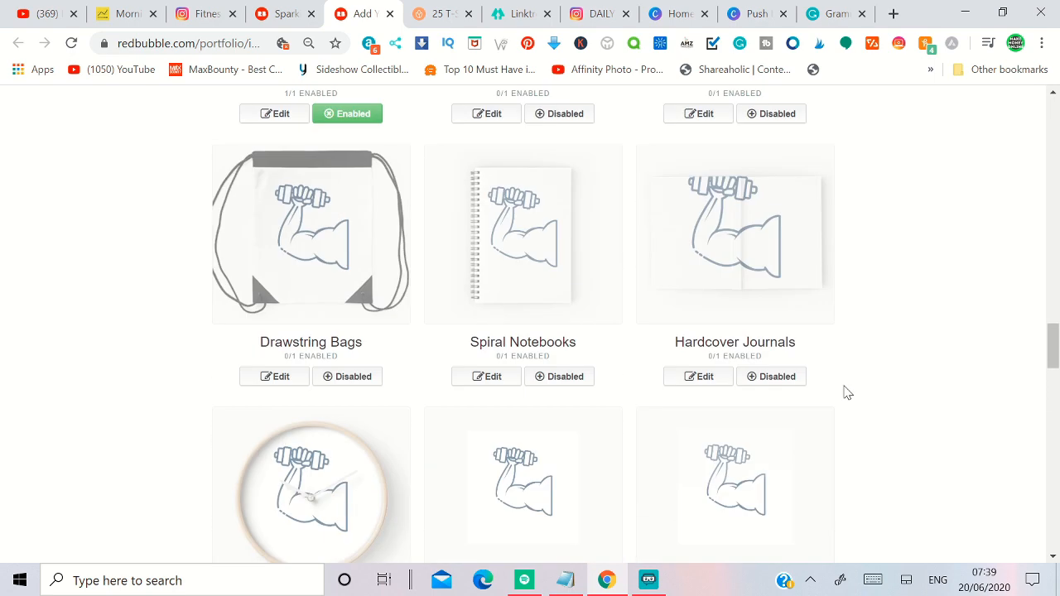
# Step: Disable the remaining enabled Mini Skirts and Pin Buttons products
pyautogui.scroll(-4, 845, 390)
pyautogui.scroll(5, 845, 393)
pyautogui.click(353, 443)
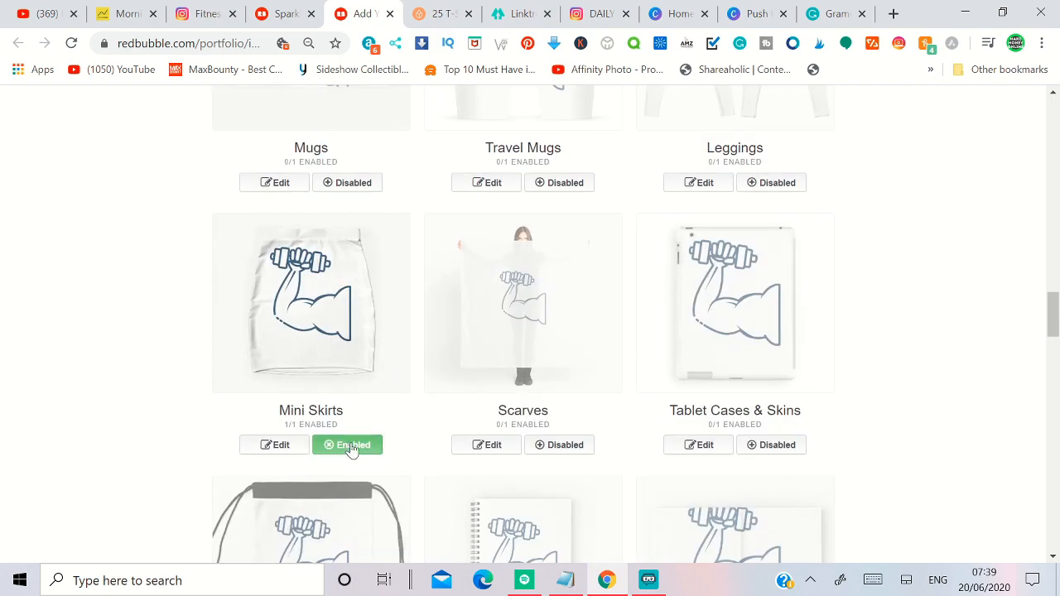
pyautogui.scroll(3, 756, 461)
pyautogui.scroll(-15, 757, 464)
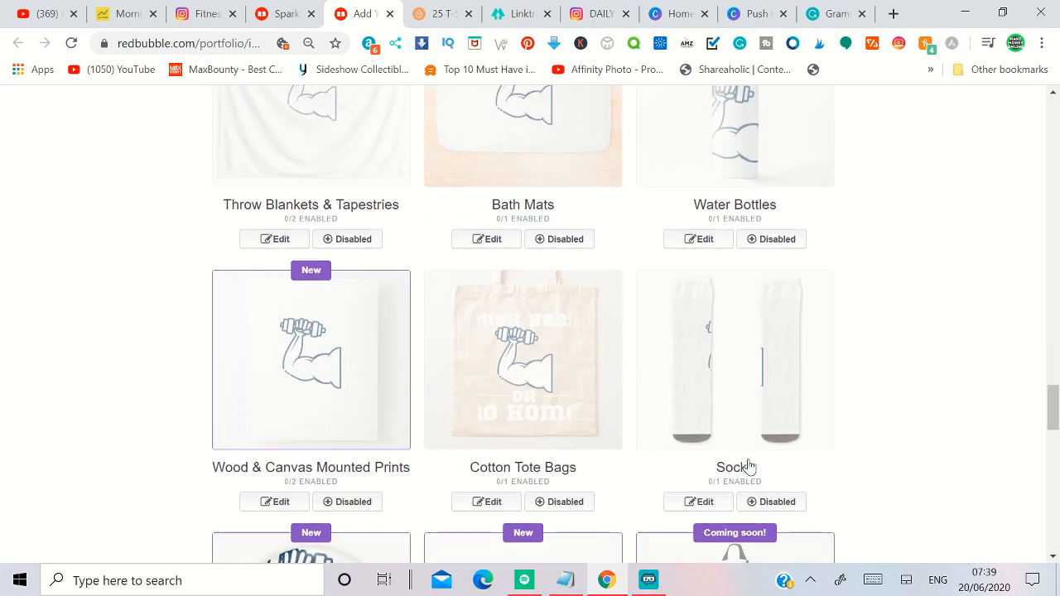
pyautogui.click(356, 436)
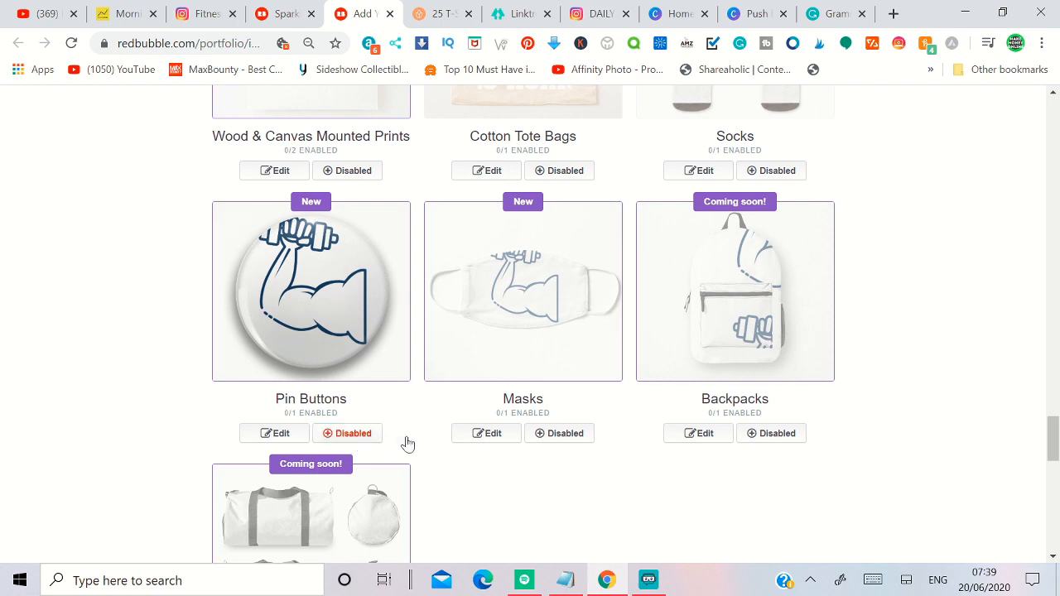
# Step: Set the media type to Design & Illustration and save the new work
pyautogui.scroll(-5, 407, 442)
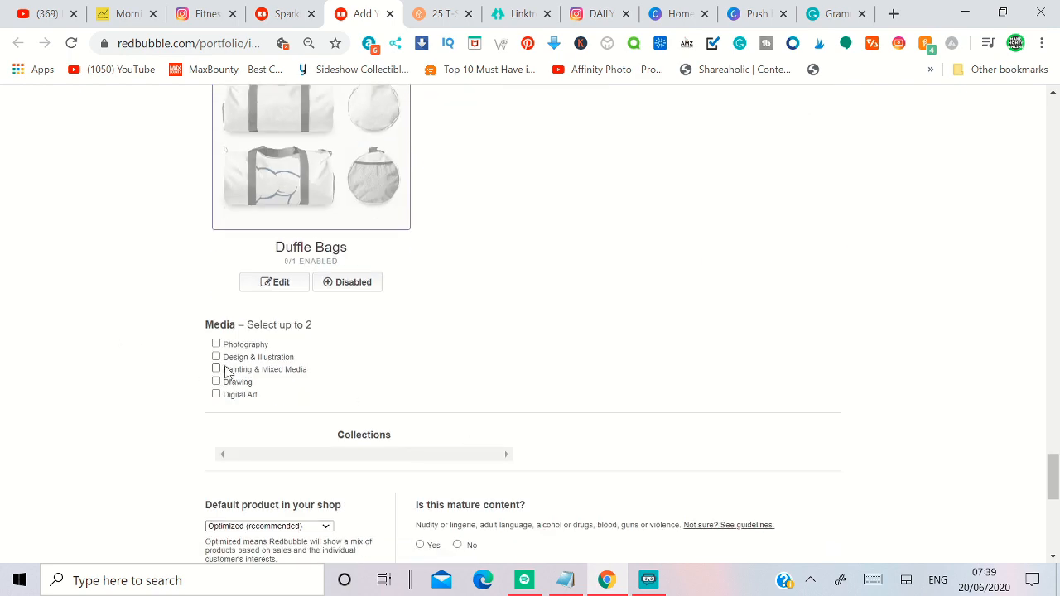
pyautogui.scroll(-2, 539, 358)
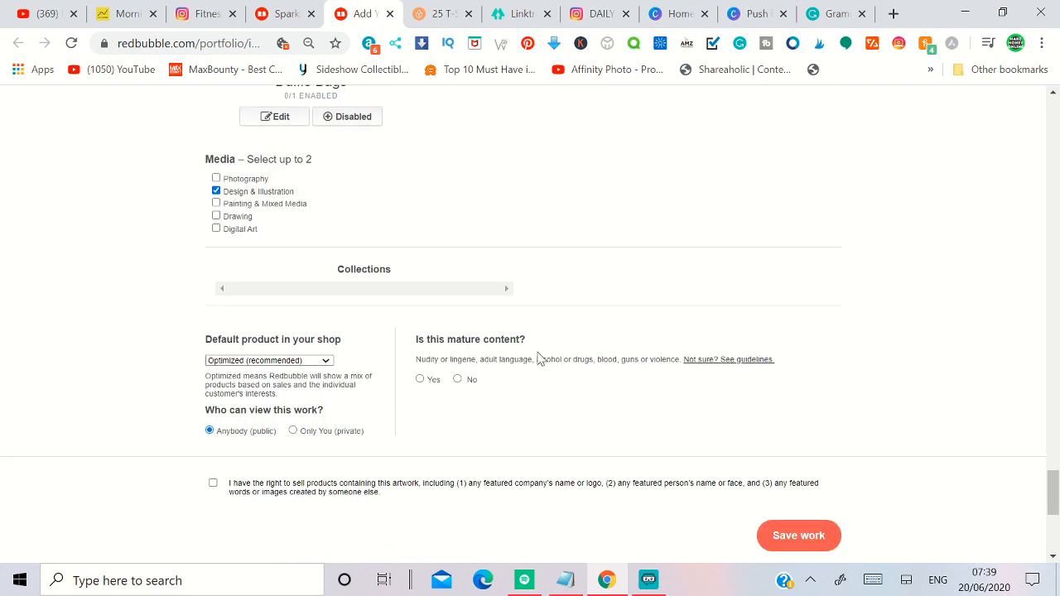
pyautogui.click(797, 536)
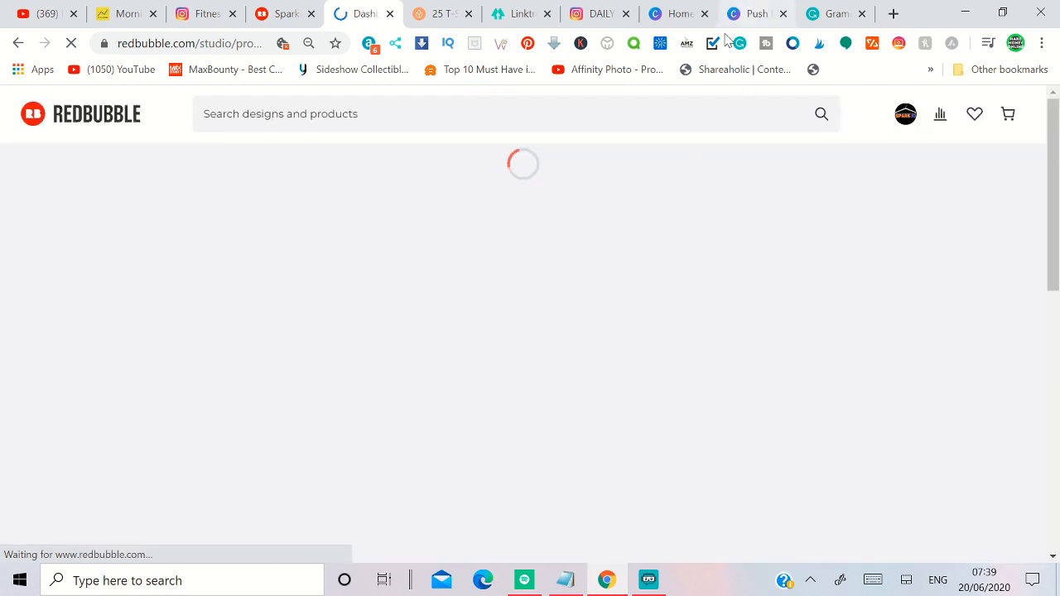
# Step: Switch to Canva's home page and create a new Instagram Post design
pyautogui.click(746, 16)
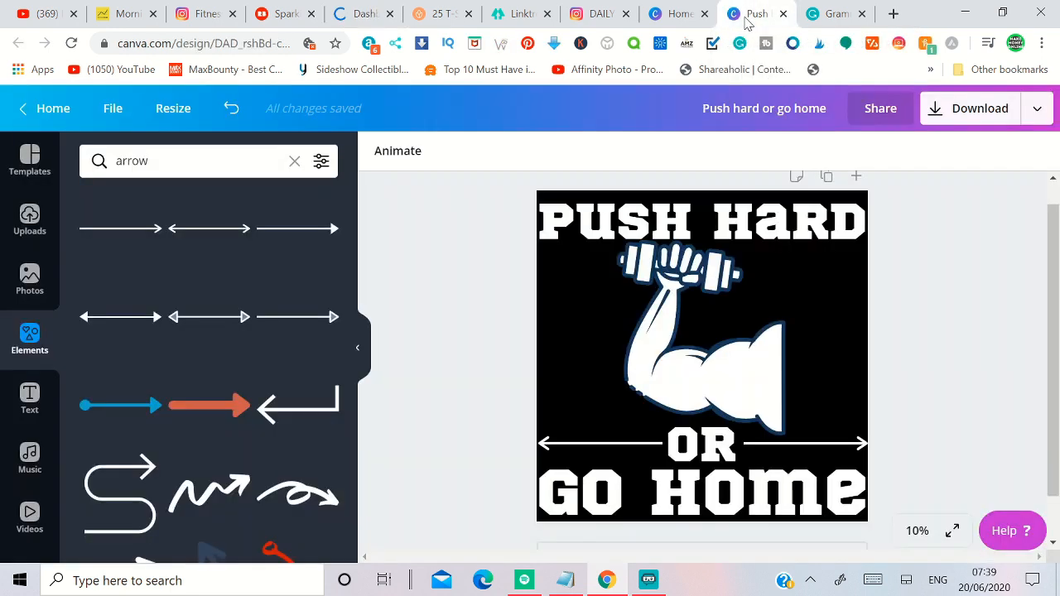
pyautogui.click(690, 10)
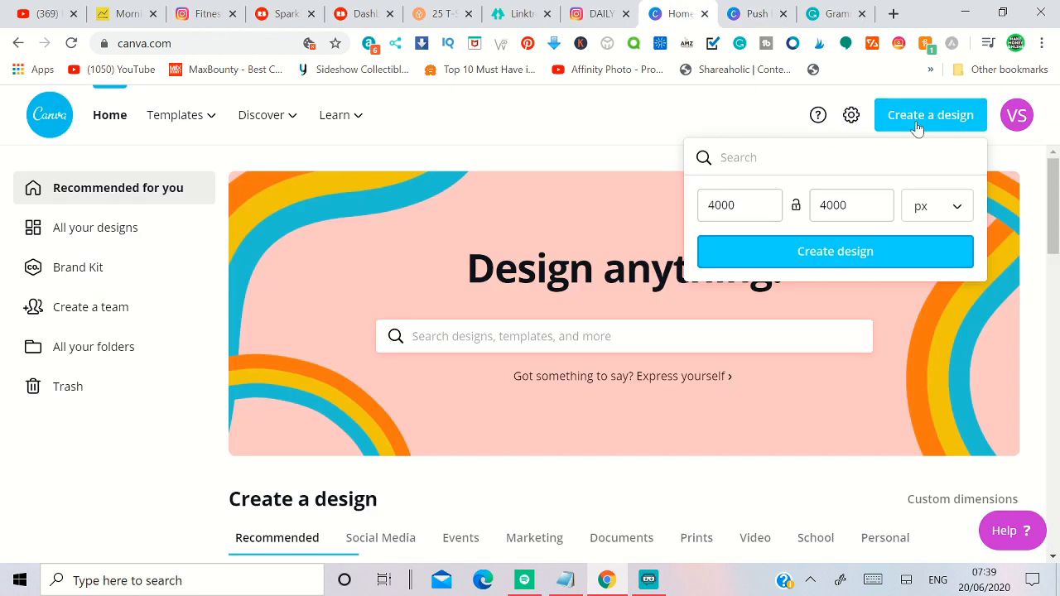
pyautogui.click(915, 122)
pyautogui.click(941, 123)
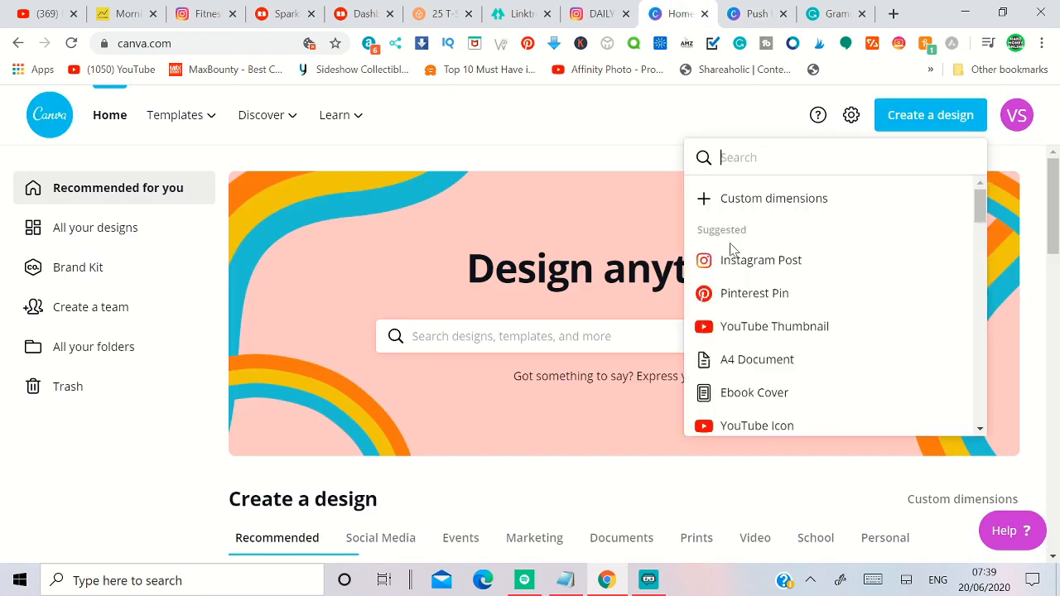
pyautogui.click(767, 260)
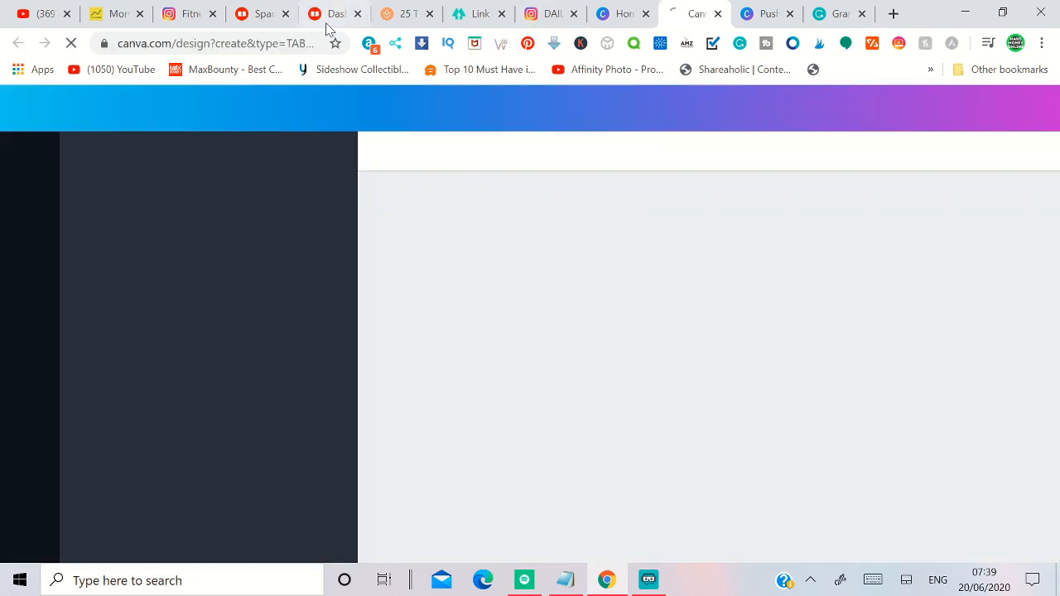
# Step: Switch to the Redbubble share page and download the first Classic T-Shirt mockup image, closing its image gallery
pyautogui.click(326, 21)
pyautogui.scroll(-3, 469, 280)
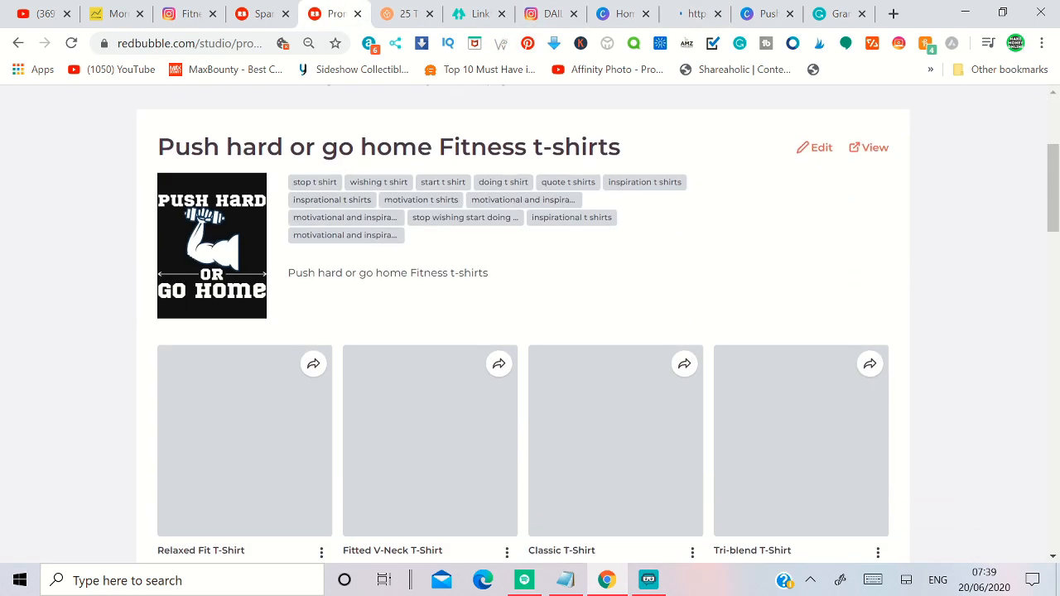
pyautogui.scroll(-2, 243, 296)
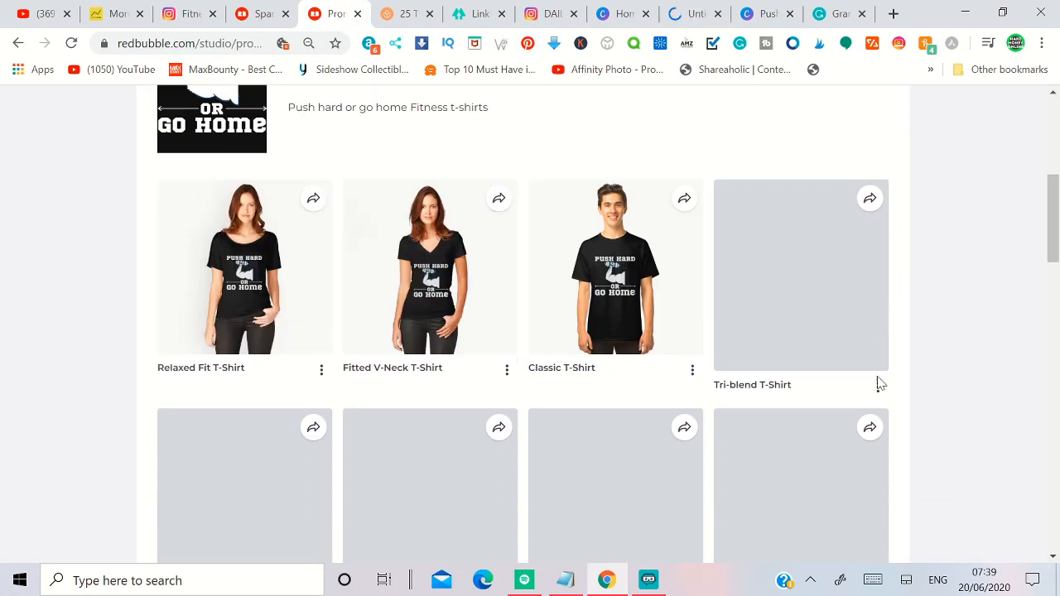
pyautogui.scroll(-2, 451, 294)
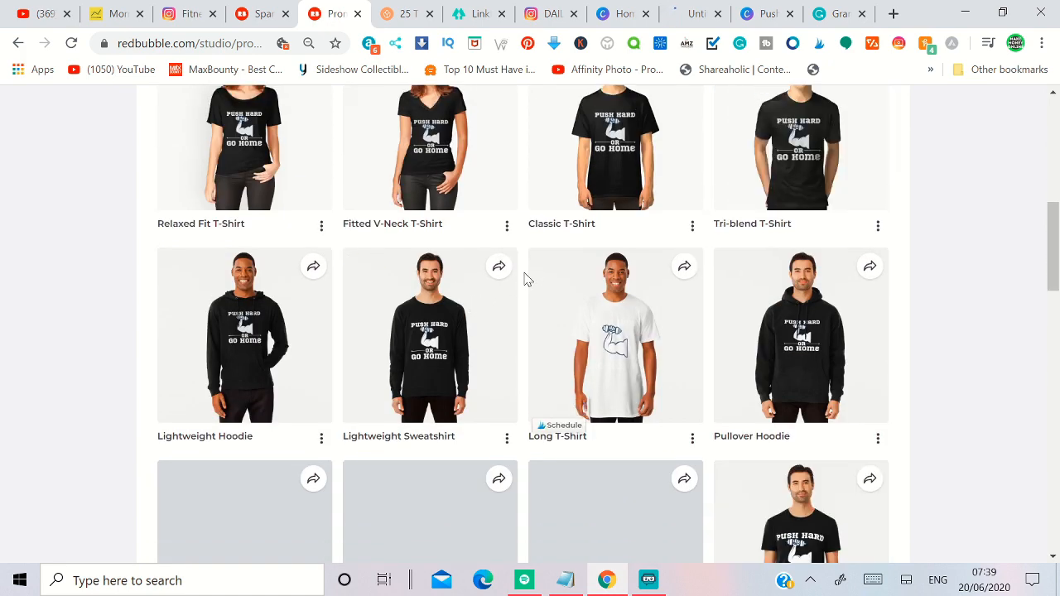
pyautogui.scroll(2, 704, 377)
pyautogui.click(693, 370)
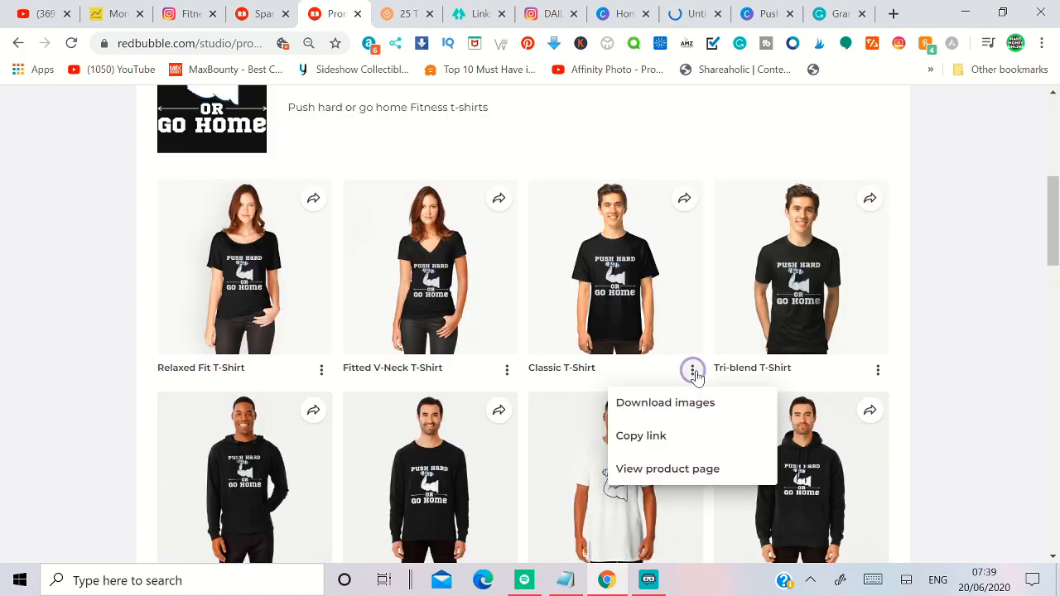
pyautogui.click(669, 404)
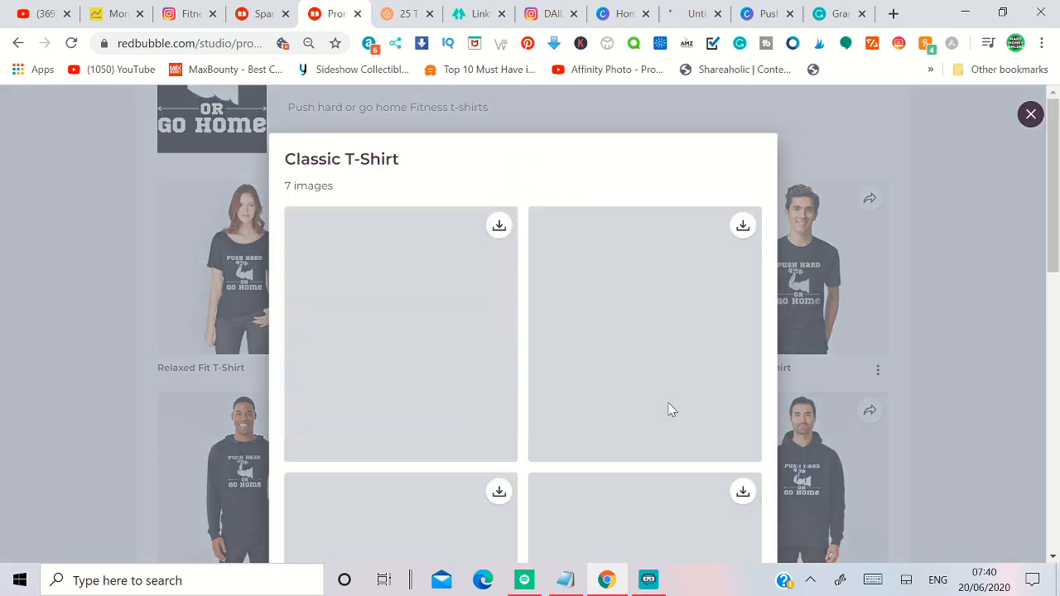
pyautogui.click(498, 230)
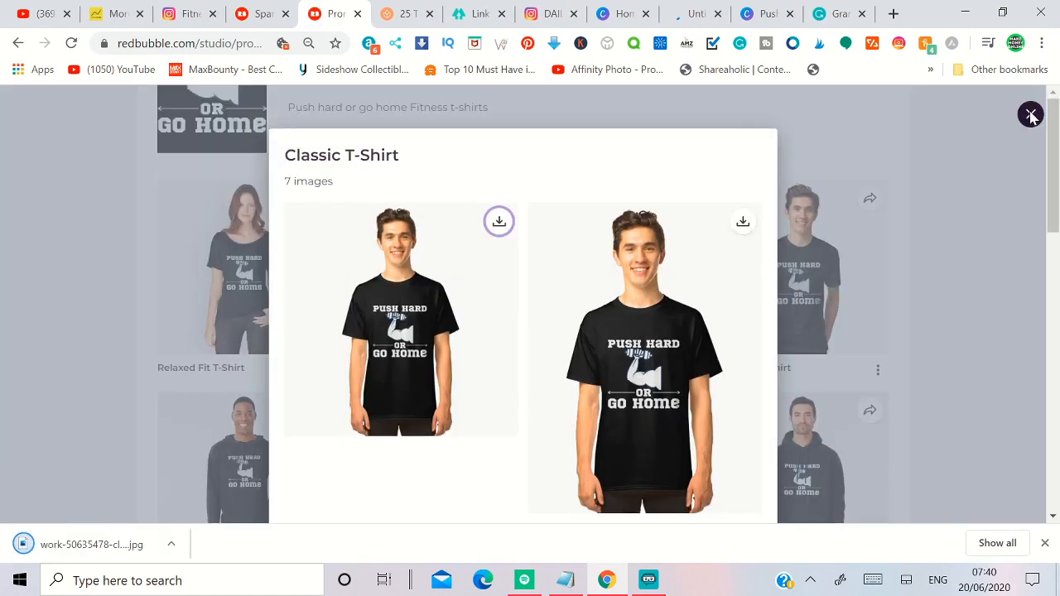
pyautogui.scroll(-3, 1022, 133)
pyautogui.click(1052, 101)
pyautogui.click(1037, 111)
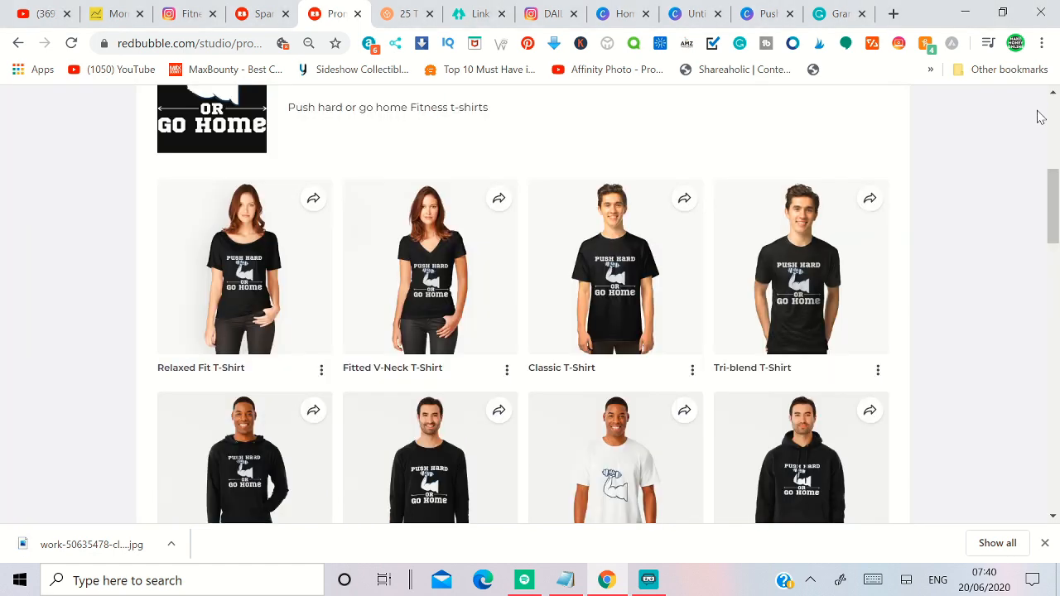
# Step: Download the first Pullover Hoodie mockup image and close its image gallery
pyautogui.scroll(-2, 890, 231)
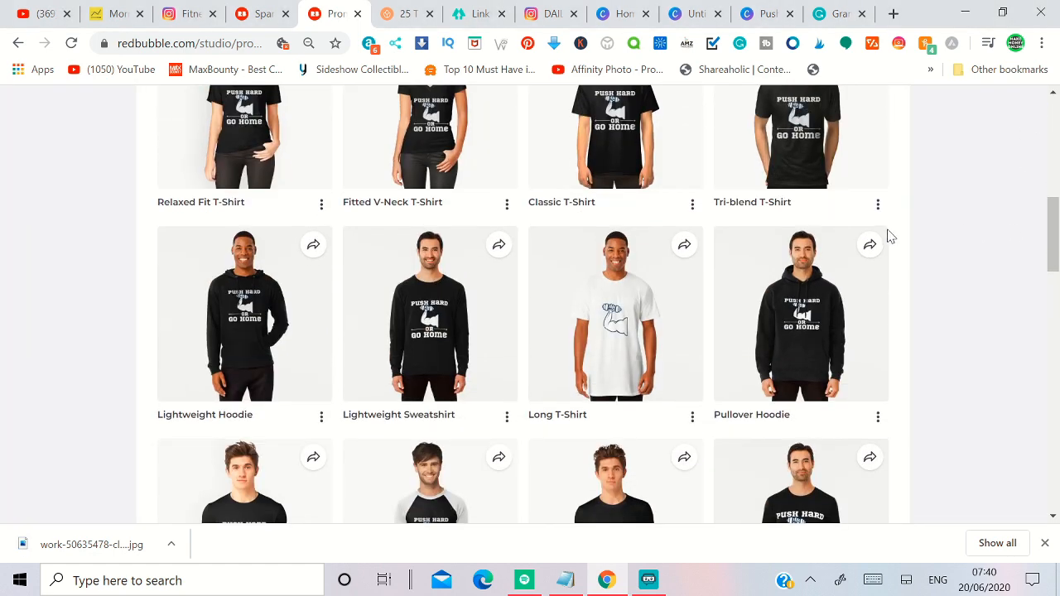
pyautogui.click(878, 416)
pyautogui.click(848, 319)
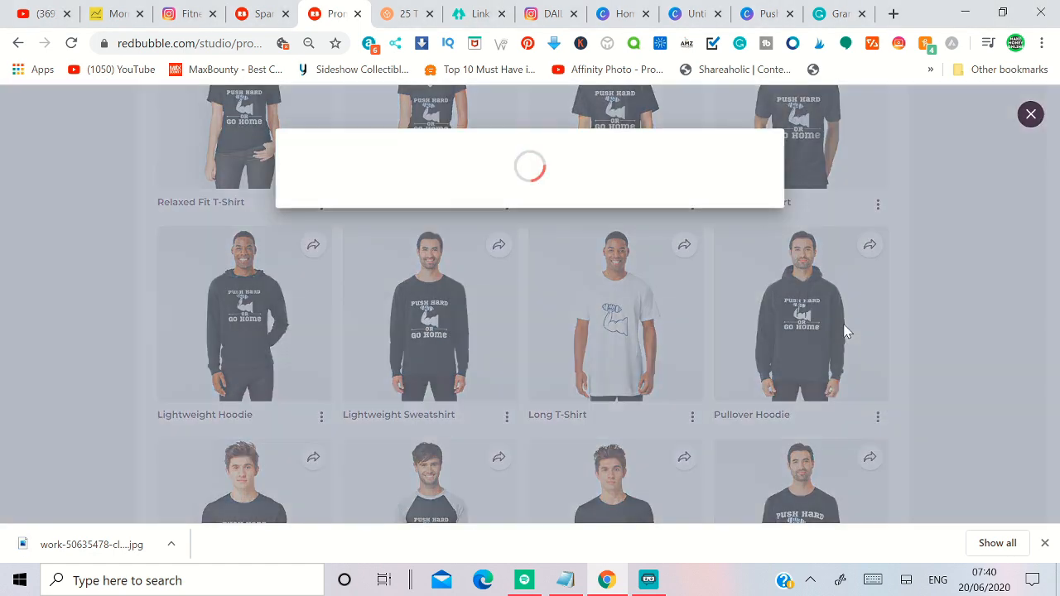
pyautogui.click(498, 223)
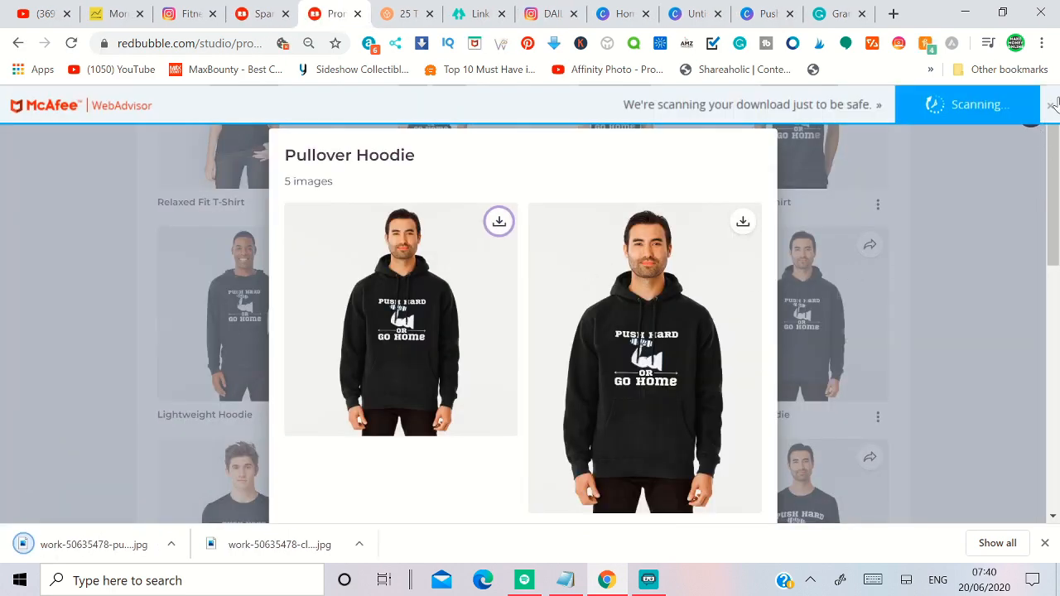
pyautogui.click(1050, 105)
pyautogui.click(1032, 115)
# Step: Download the first Racerback Tank Top mockup image and close its image gallery
pyautogui.scroll(-3, 918, 178)
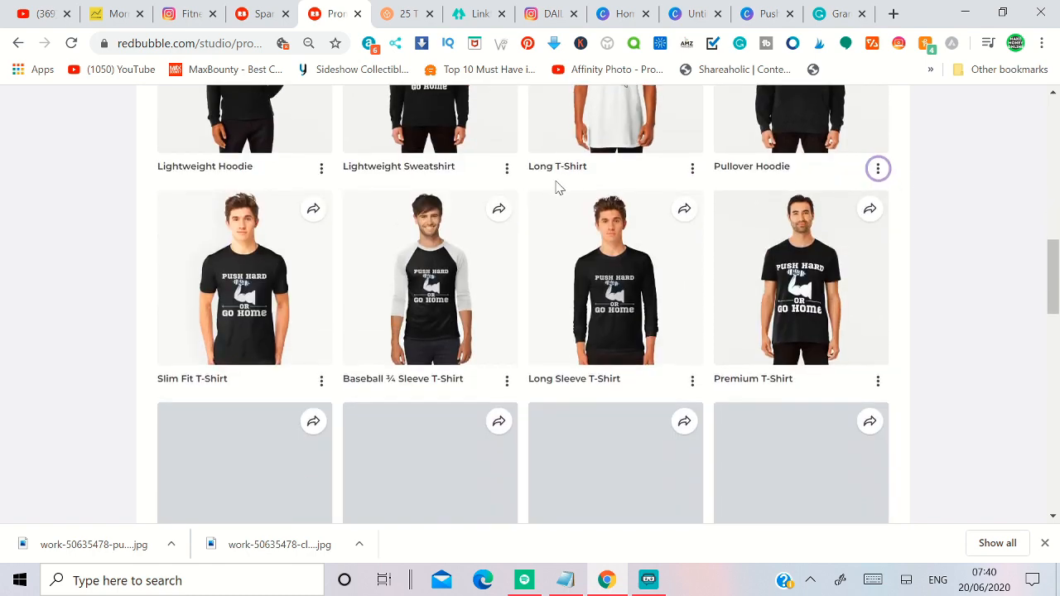
pyautogui.scroll(-2, 547, 207)
pyautogui.scroll(-2, 487, 236)
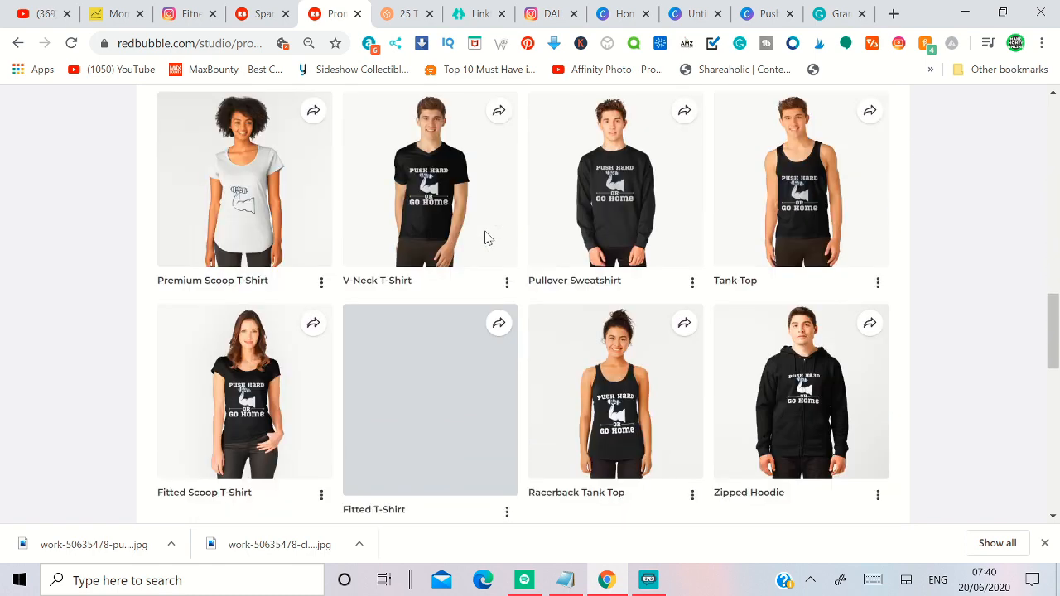
pyautogui.scroll(-1, 487, 237)
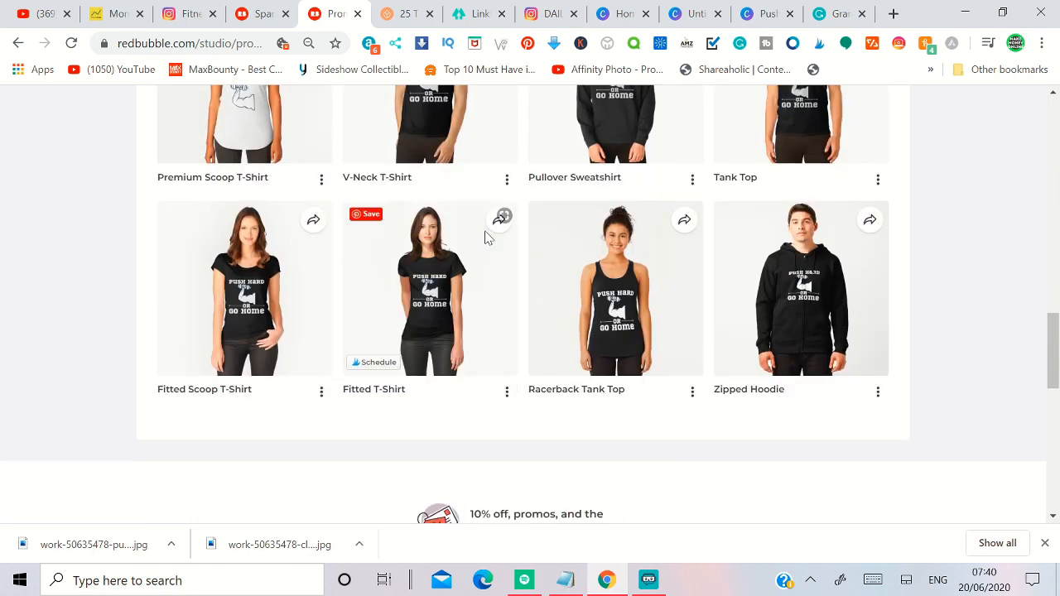
pyautogui.click(694, 395)
pyautogui.click(687, 424)
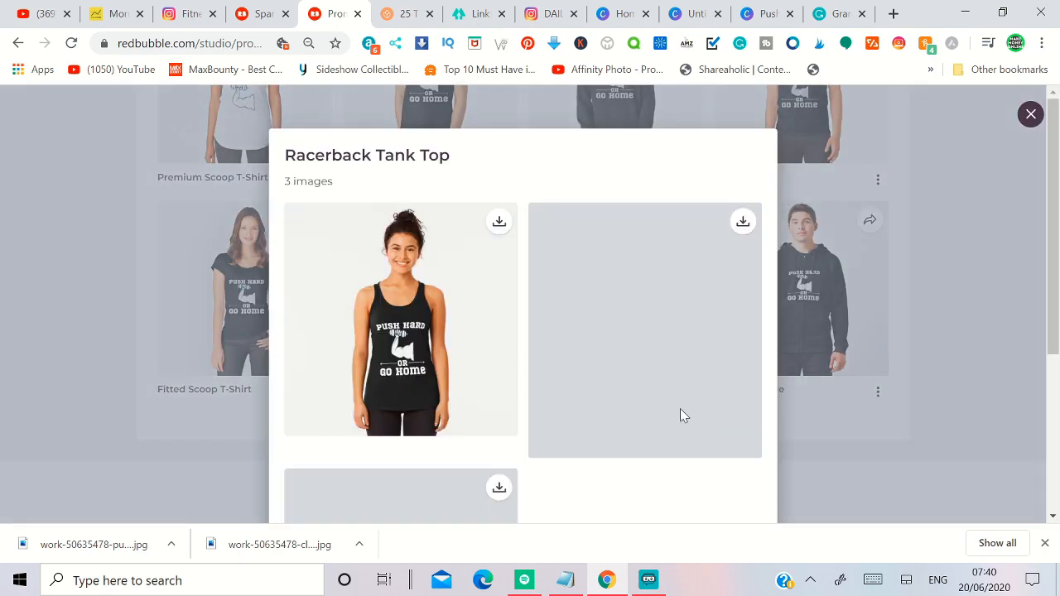
pyautogui.click(499, 222)
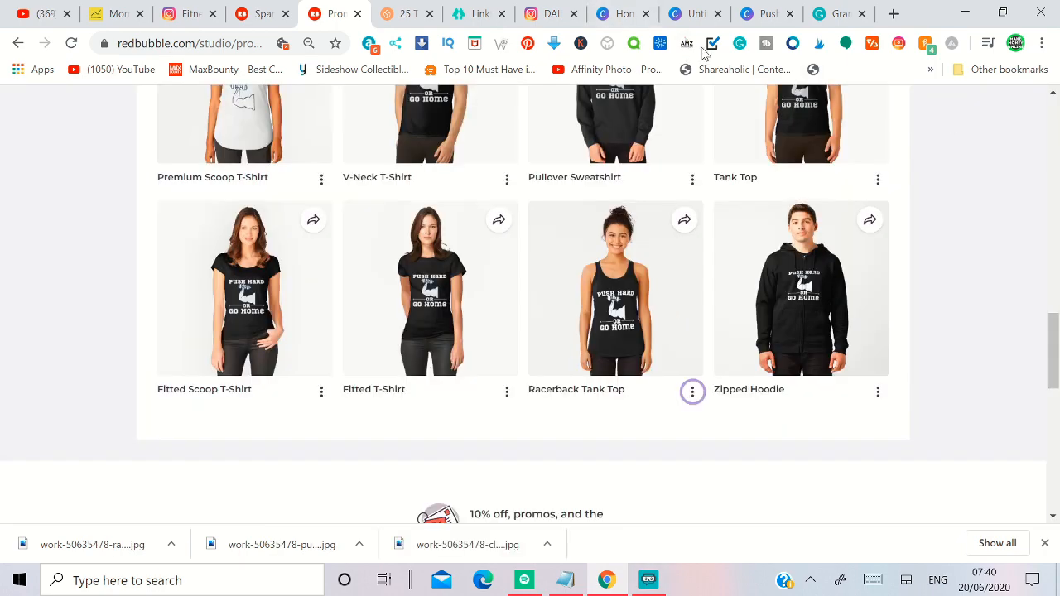
pyautogui.scroll(10, 650, 277)
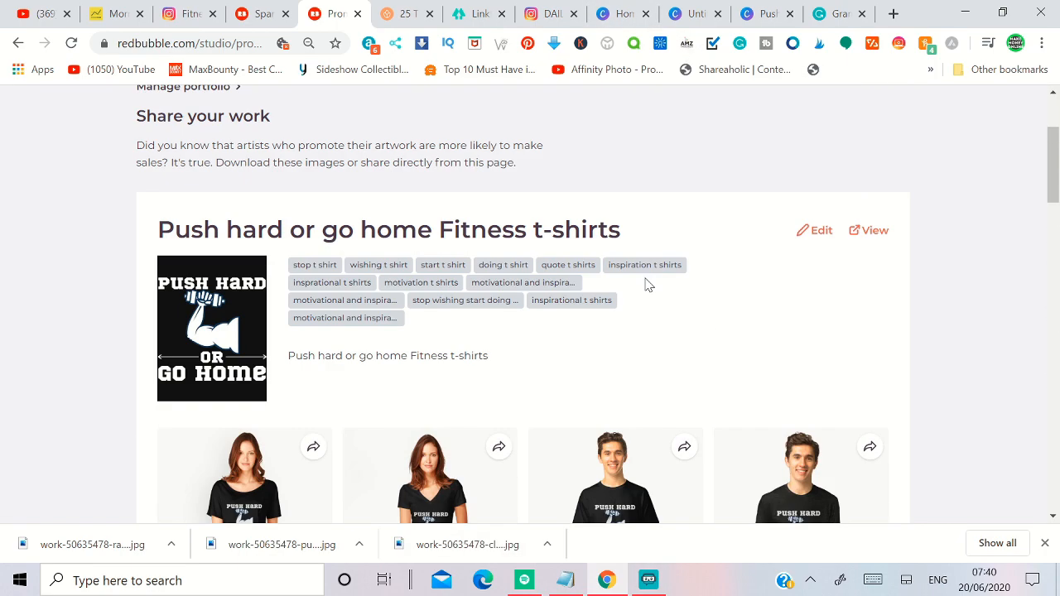
# Step: Upload the three downloaded product mockups and the Push hard or go home image from the Downloads folder to the Canva Instagram post
pyautogui.click(675, 17)
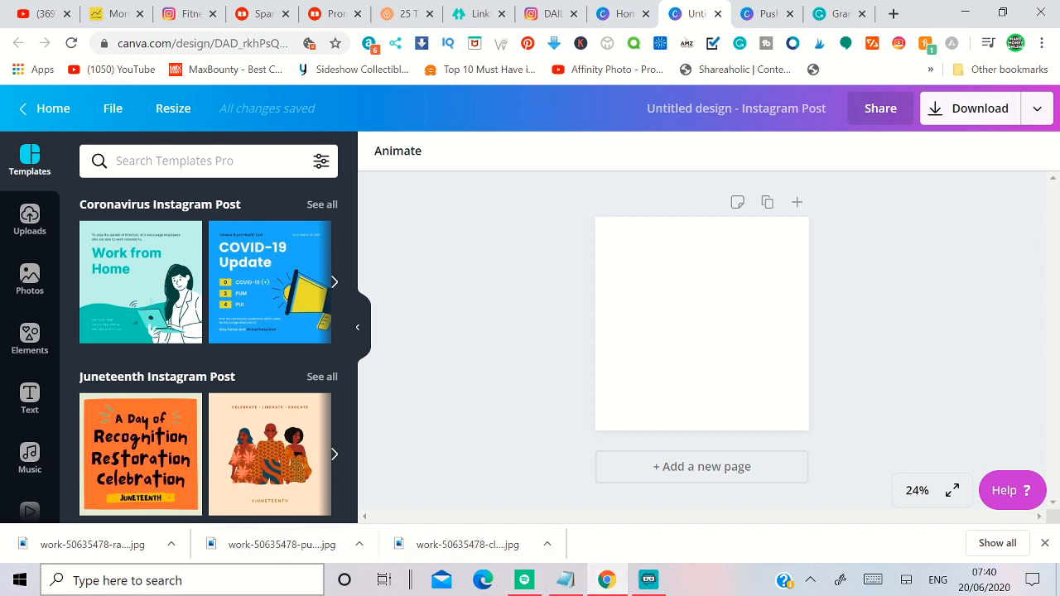
pyautogui.click(166, 581)
pyautogui.write('doc')
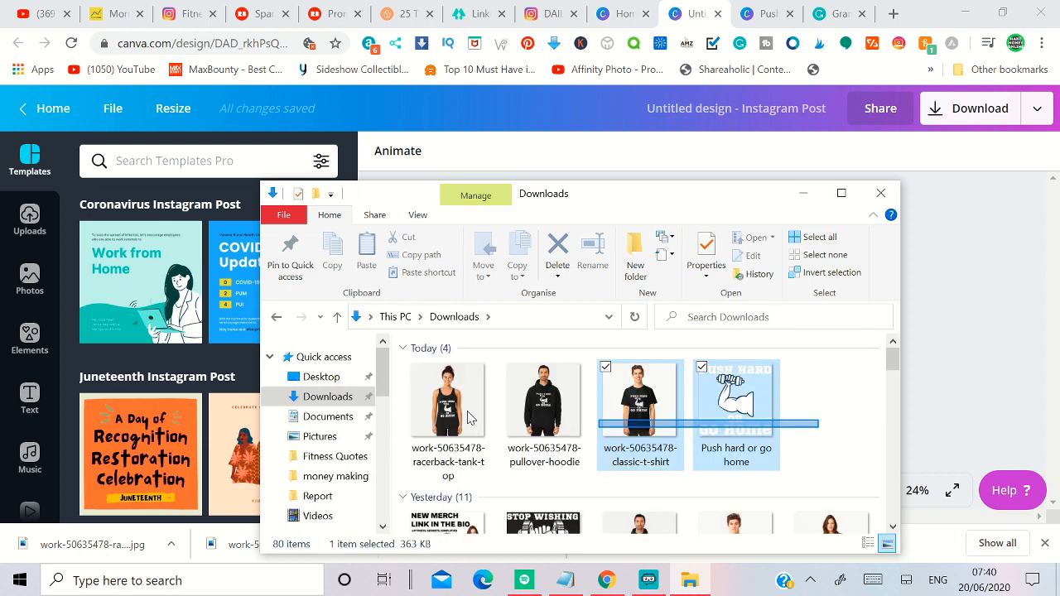
pyautogui.moveTo(470, 416); pyautogui.dragTo(292, 382)
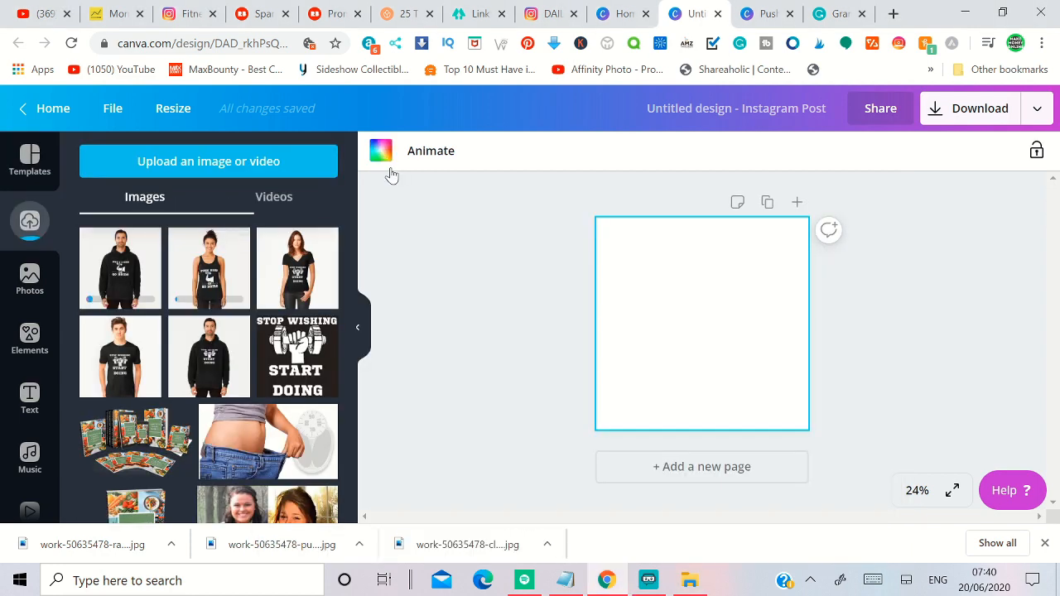
# Step: Set the page background to black and place the Push hard or go home design over it at 1,080 × 1,080
pyautogui.click(383, 156)
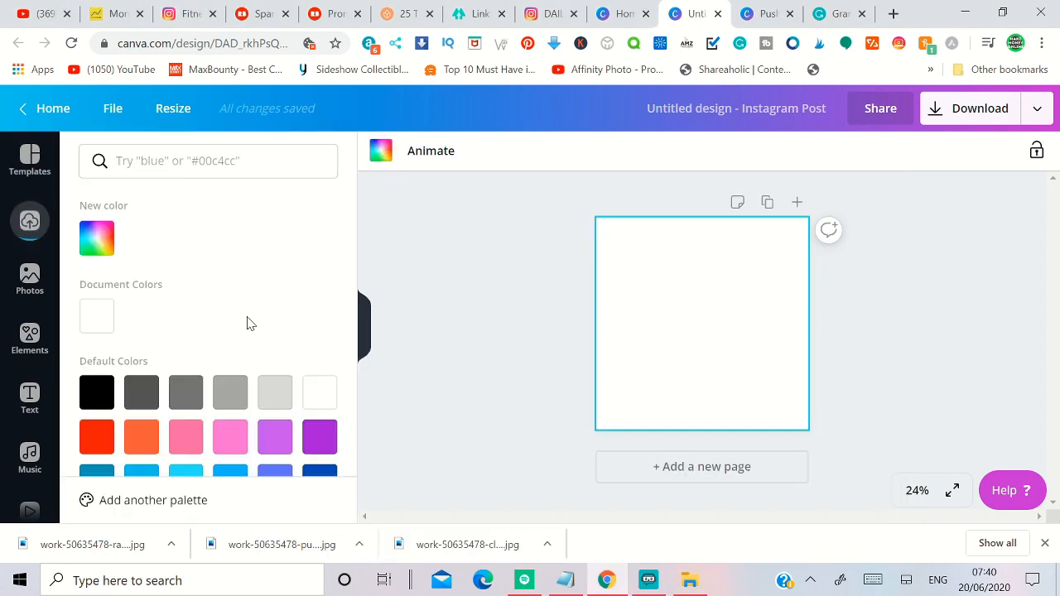
pyautogui.click(97, 392)
pyautogui.click(466, 379)
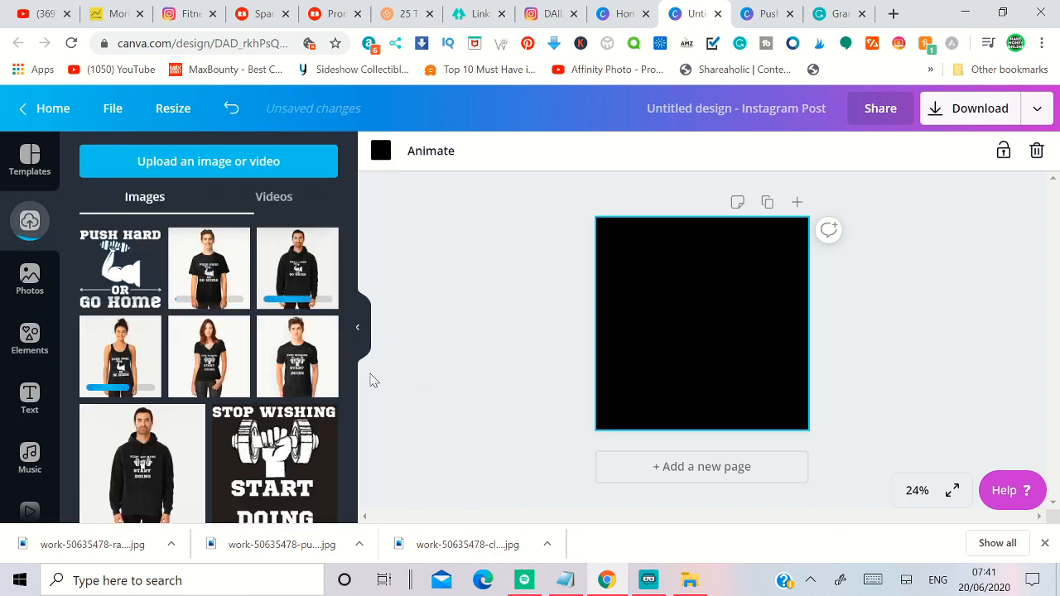
pyautogui.click(135, 283)
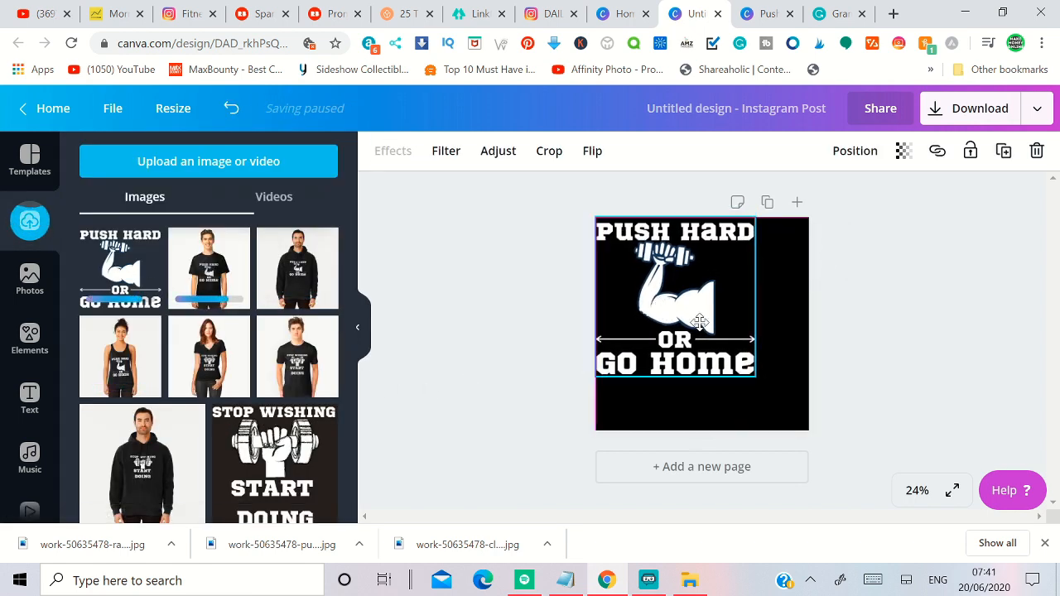
pyautogui.moveTo(795, 420); pyautogui.dragTo(809, 432)
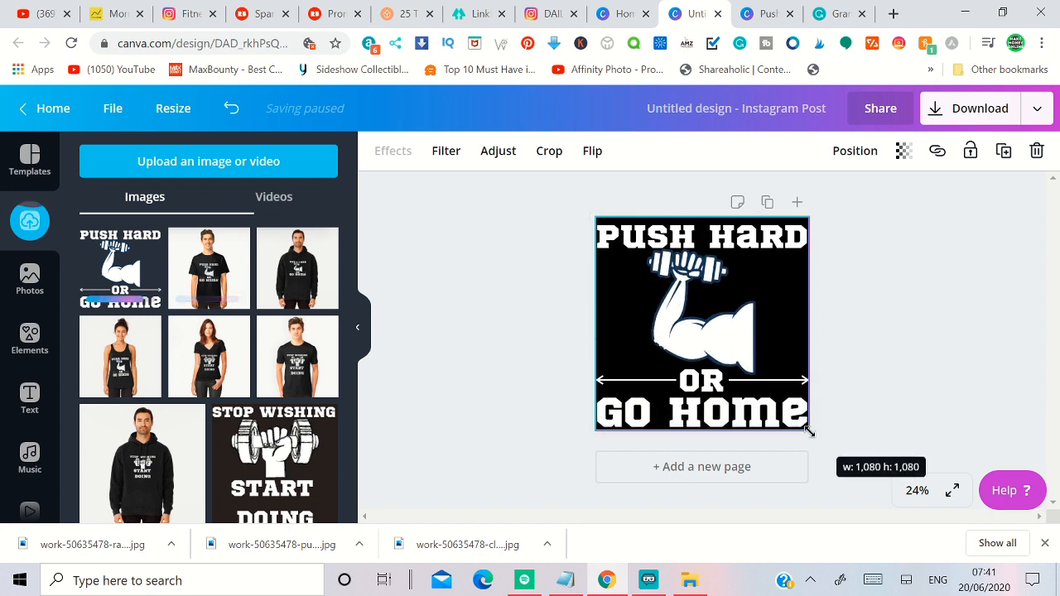
pyautogui.click(900, 372)
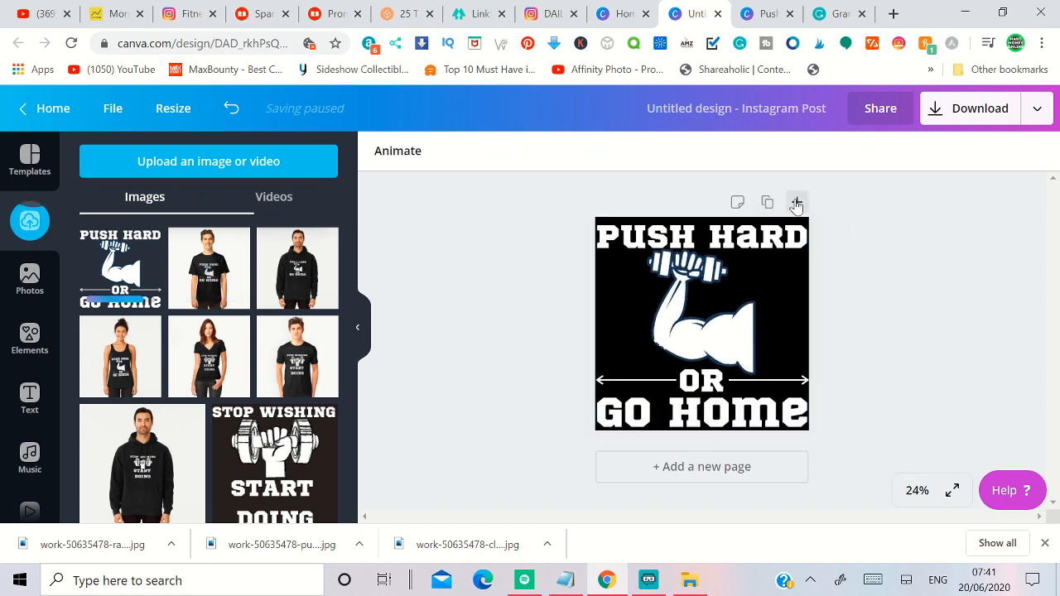
# Step: Duplicate the page without its design image and set the second page's background to white
pyautogui.click(766, 202)
pyautogui.click(766, 335)
pyautogui.press('Delete')
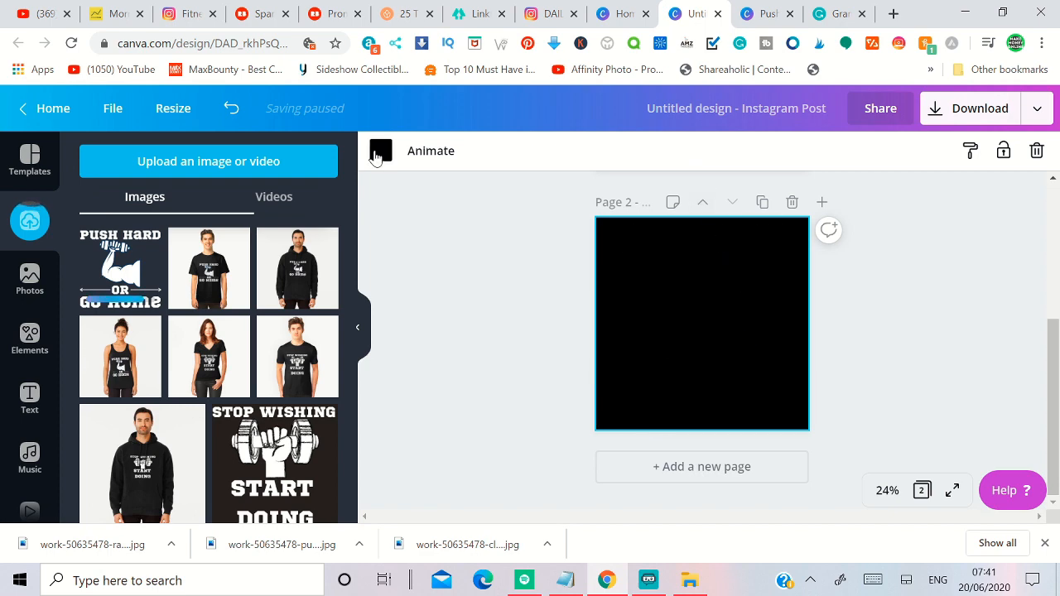
pyautogui.click(380, 151)
pyautogui.click(319, 392)
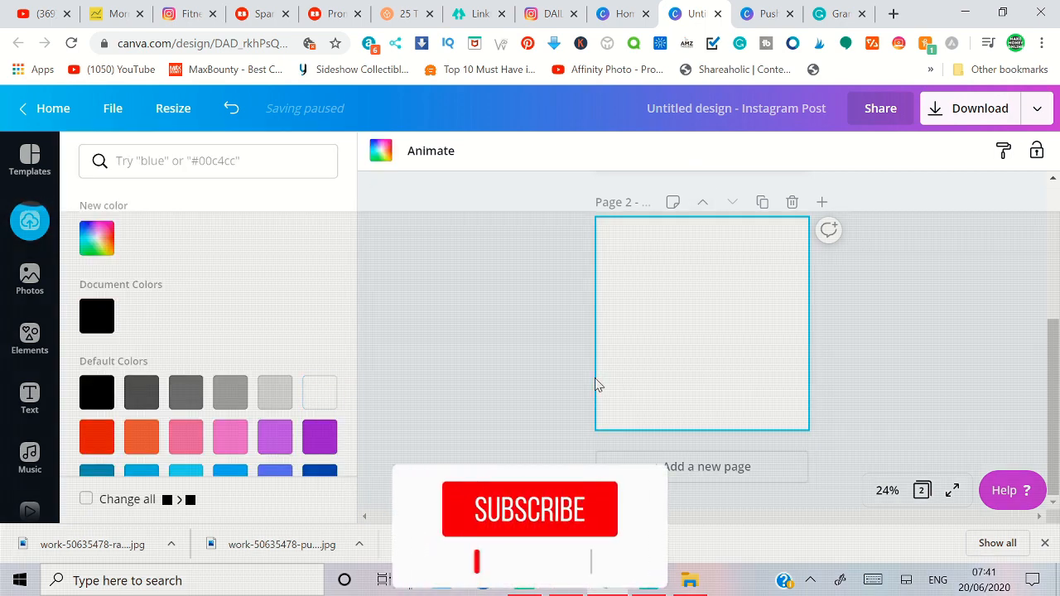
pyautogui.click(512, 381)
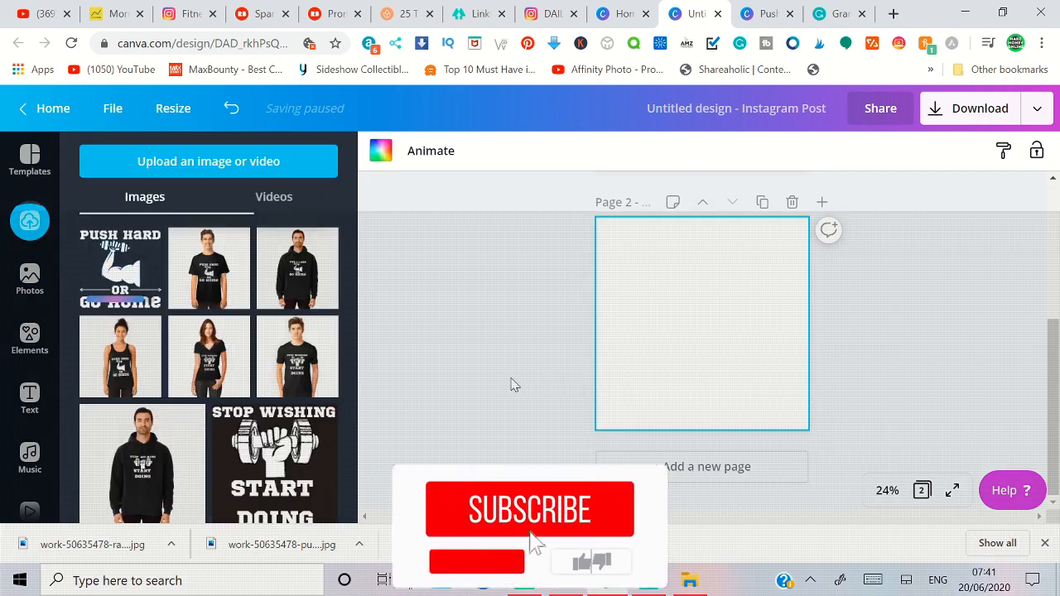
# Step: Add the uploaded classic T-shirt, pullover hoodie and racerback tank top mockups to page 2
pyautogui.click(217, 283)
pyautogui.click(296, 272)
pyautogui.click(123, 355)
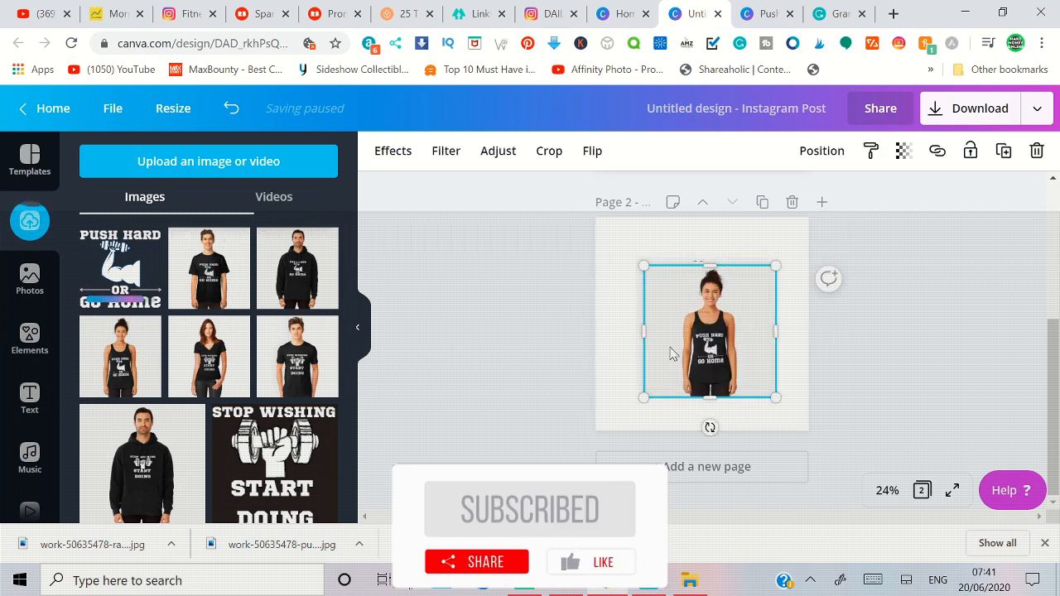
# Step: Apply the Background Remover to the tank top mockup and move the tank top and hoodie mockups apart on page 2
pyautogui.click(392, 151)
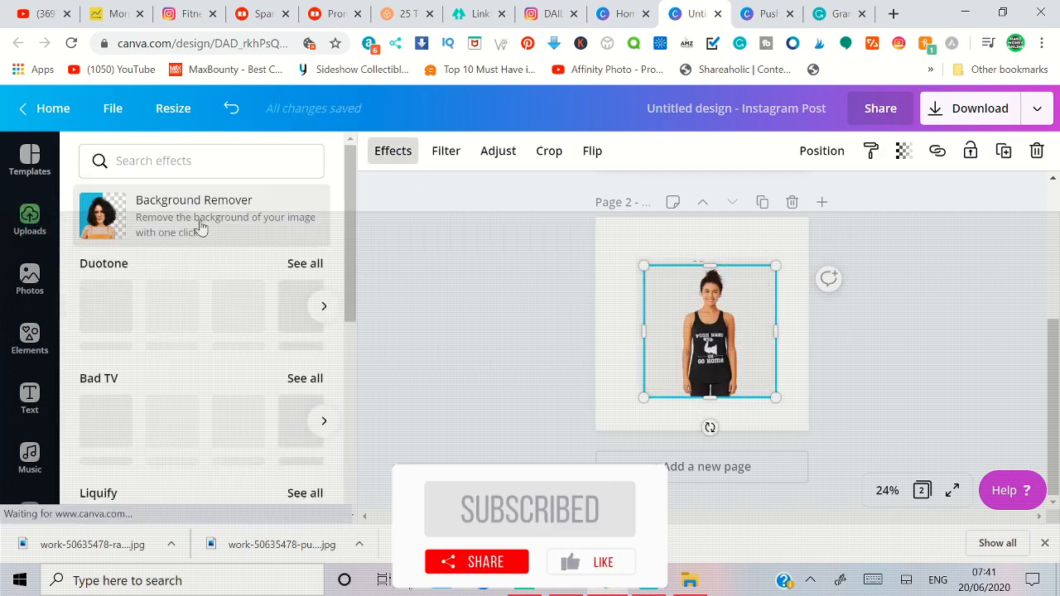
pyautogui.click(201, 229)
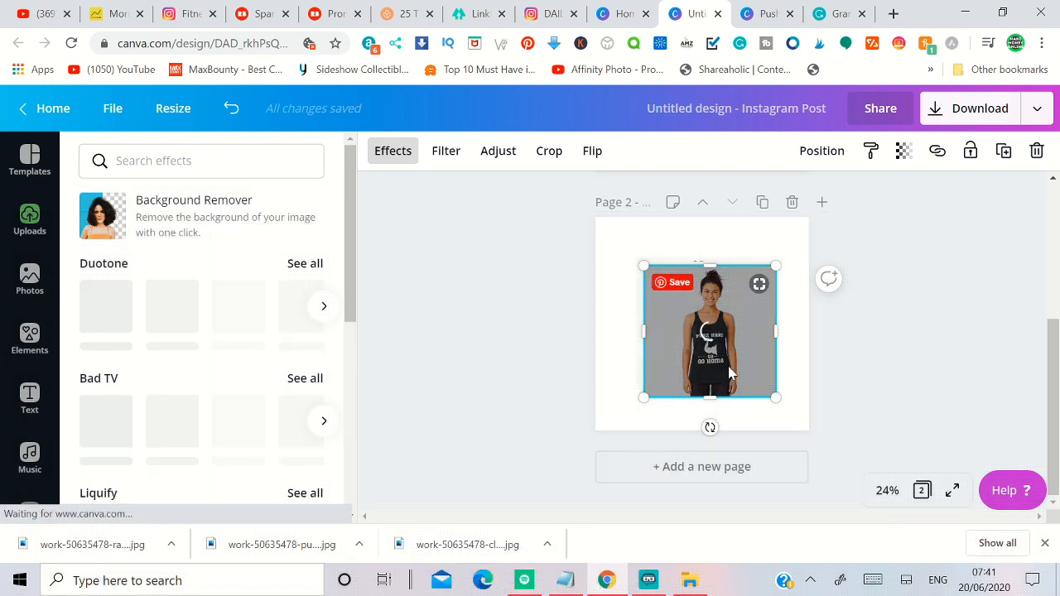
pyautogui.moveTo(731, 372); pyautogui.dragTo(802, 344)
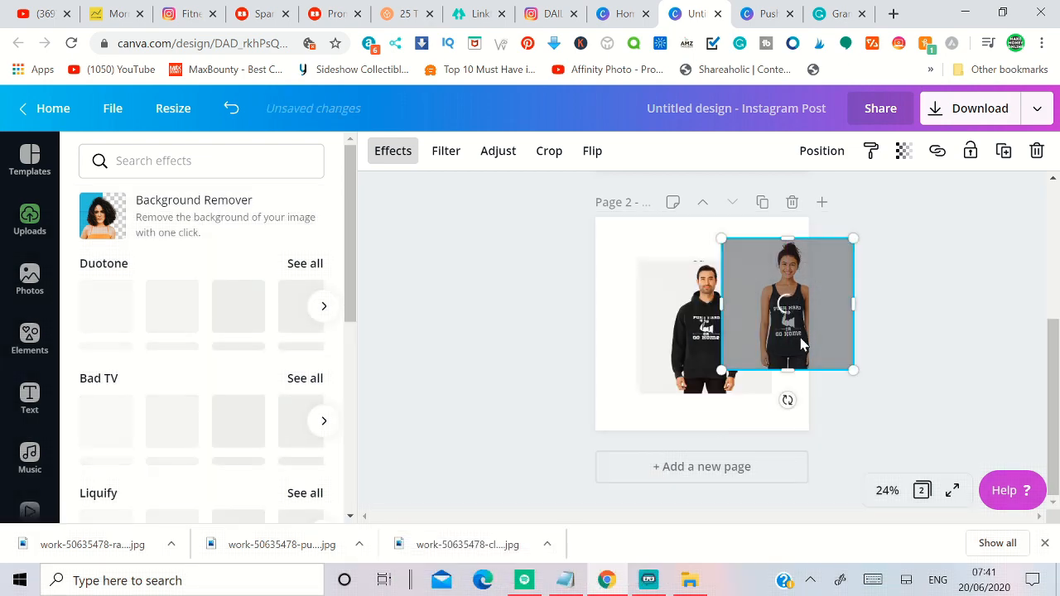
pyautogui.moveTo(707, 331); pyautogui.dragTo(664, 360)
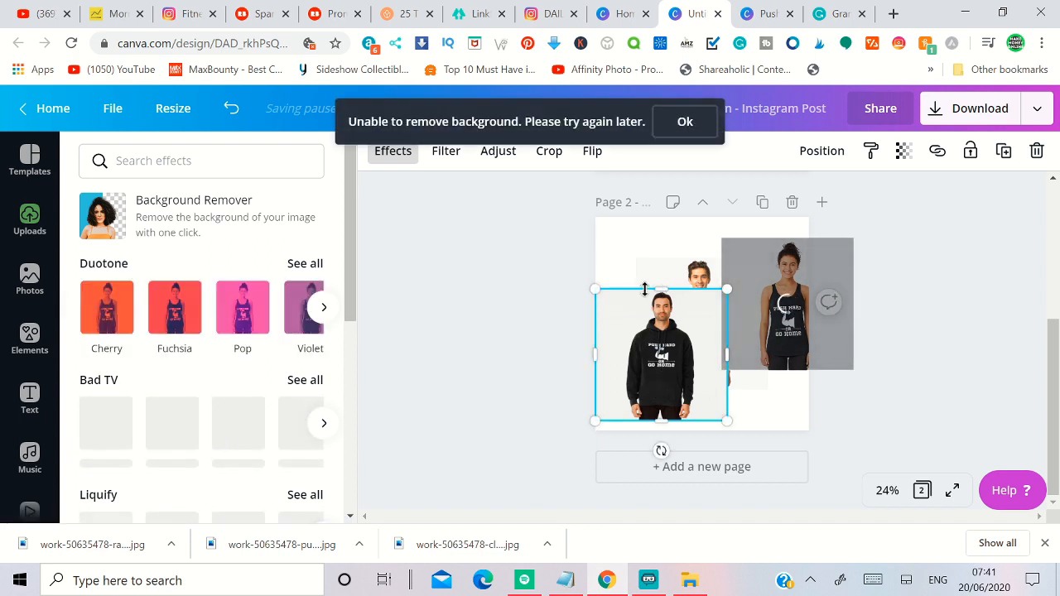
pyautogui.click(685, 123)
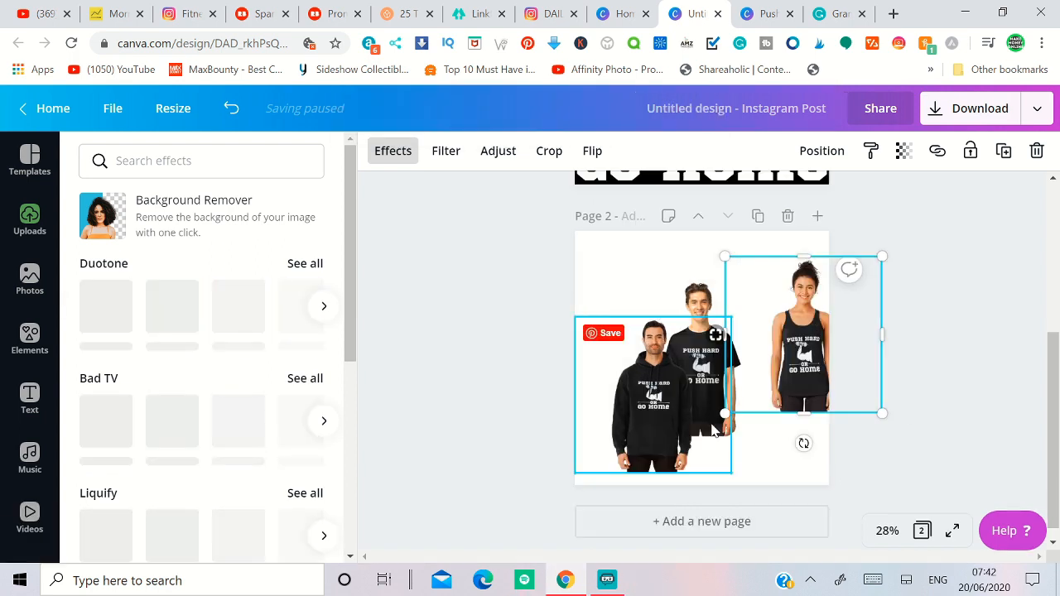
# Step: Place the hoodie mockup in page 2's lower-left corner and the T-shirt mockup beside it on the lower edge, enlarging the T-shirt mockup
pyautogui.moveTo(638, 418); pyautogui.dragTo(609, 438)
pyautogui.click(719, 424)
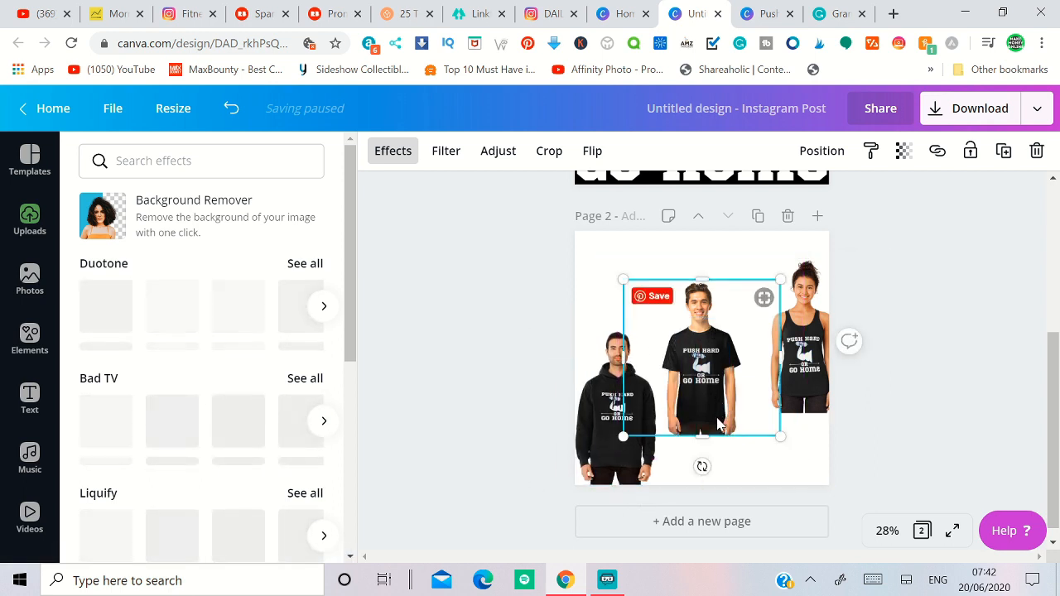
pyautogui.moveTo(719, 425); pyautogui.dragTo(704, 473)
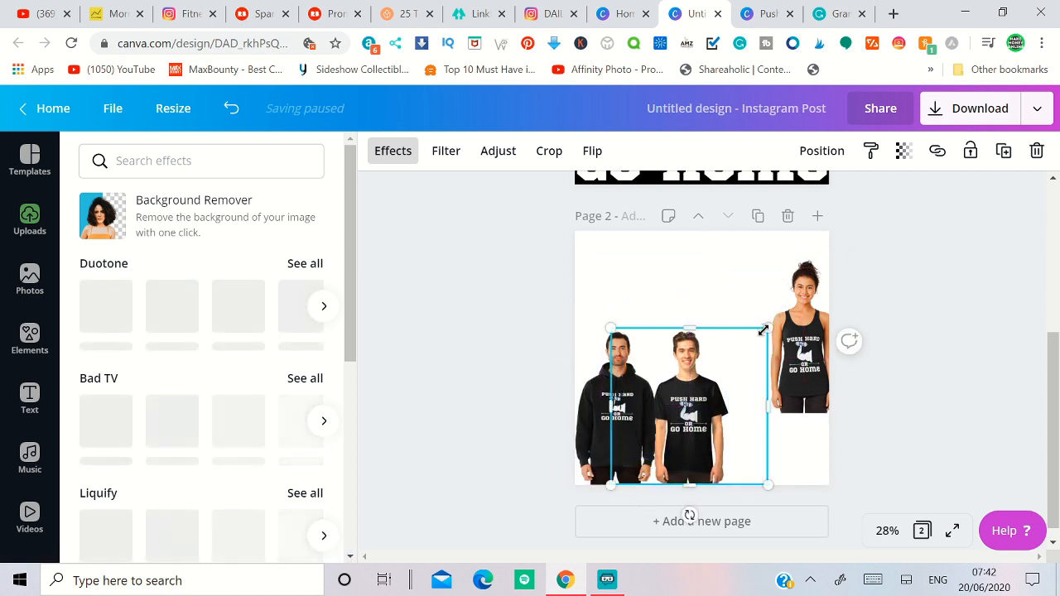
pyautogui.moveTo(763, 330); pyautogui.dragTo(800, 297)
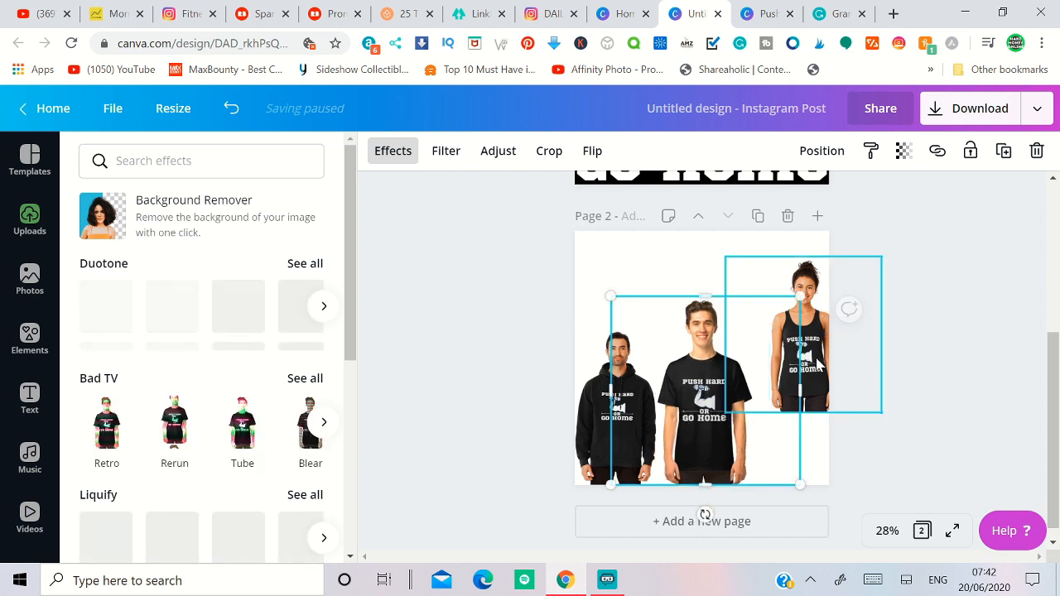
# Step: Enlarge the tank top mockup and align it to the page's lower edge, to the right of the T-shirt mockup
pyautogui.click(818, 363)
pyautogui.moveTo(726, 412); pyautogui.dragTo(682, 462)
pyautogui.moveTo(777, 406); pyautogui.dragTo(775, 439)
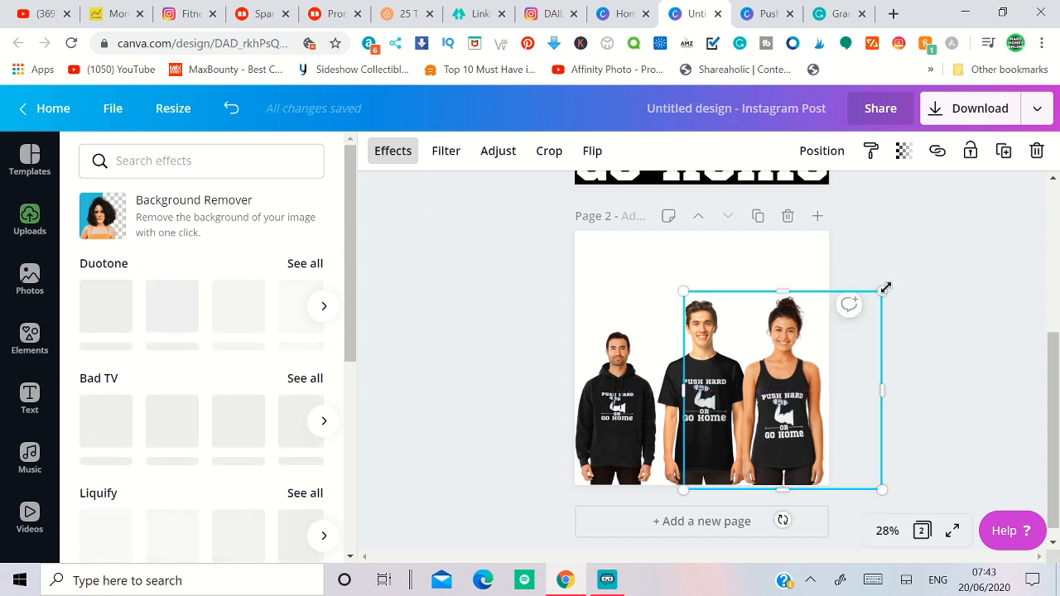
pyautogui.moveTo(885, 287); pyautogui.dragTo(900, 271)
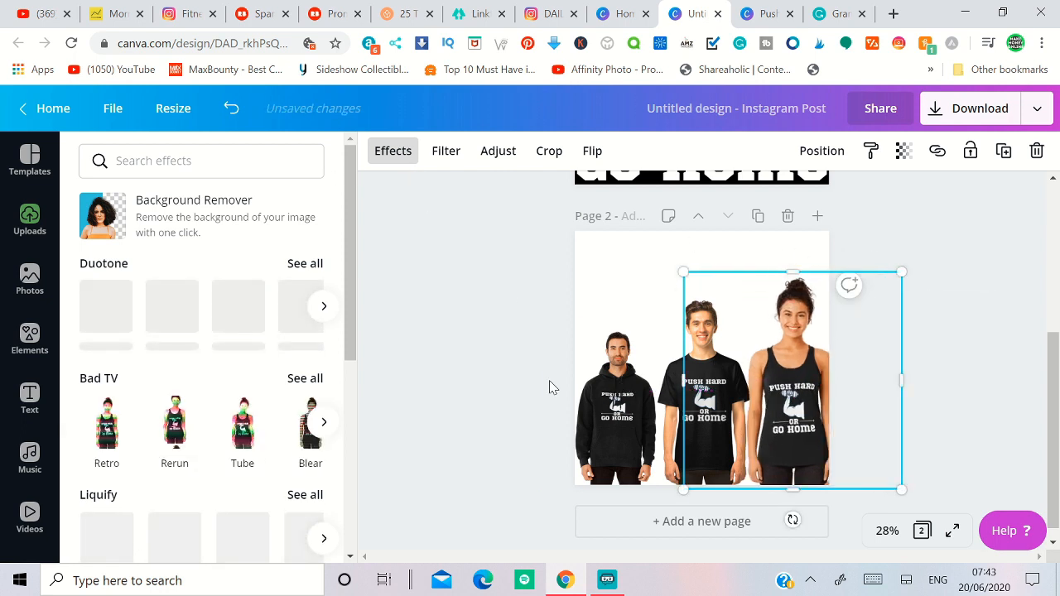
pyautogui.click(641, 381)
pyautogui.click(519, 300)
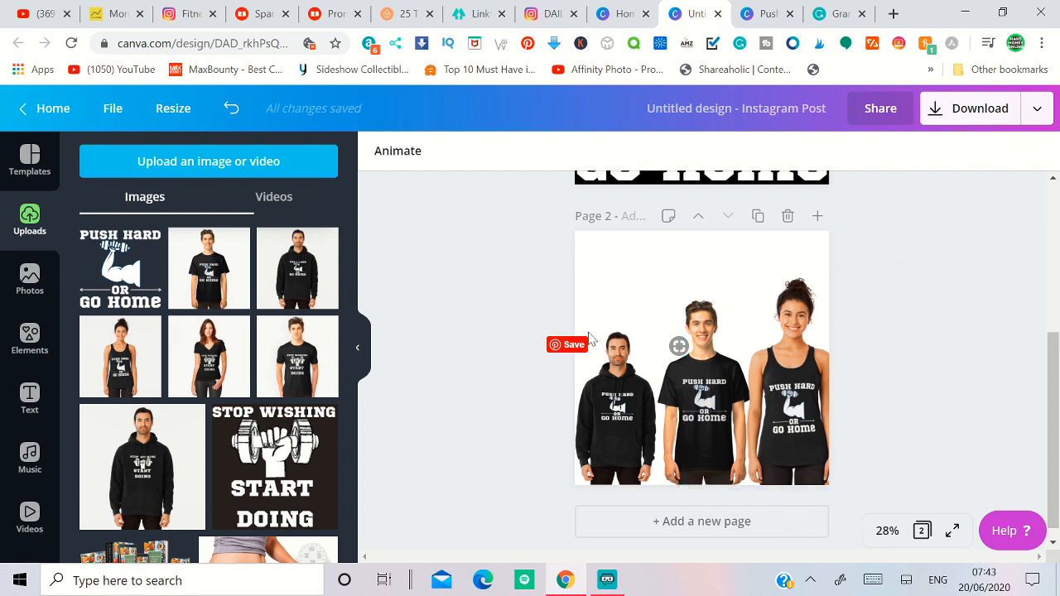
# Step: Crop the empty side margins of the hoodie and tank top mockups where they overlap the T-shirt mockup, leaving the tank top image 683 wide
pyautogui.click(699, 396)
pyautogui.click(669, 399)
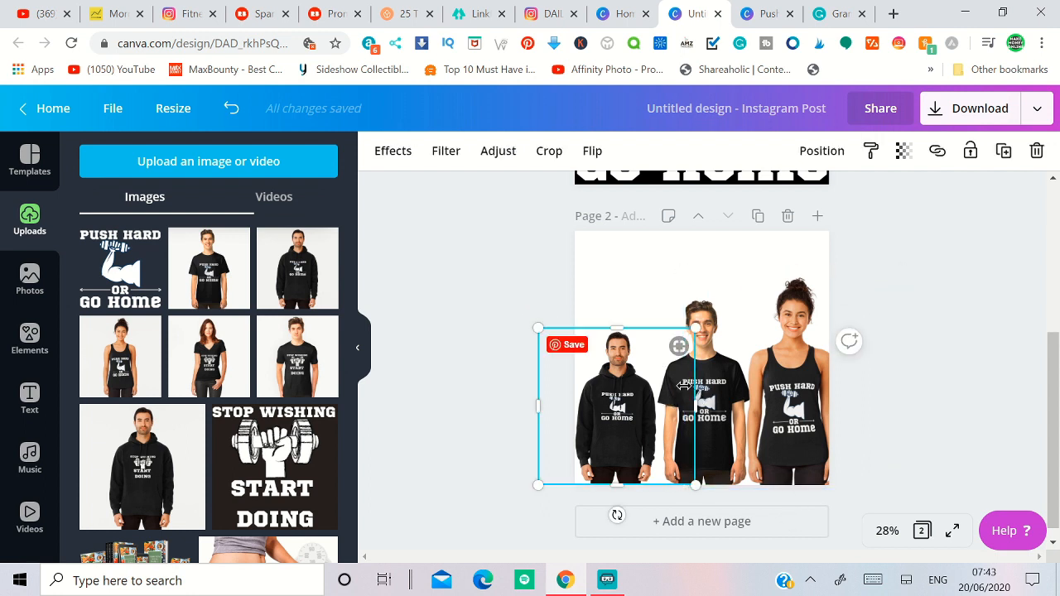
pyautogui.moveTo(678, 404); pyautogui.dragTo(663, 405)
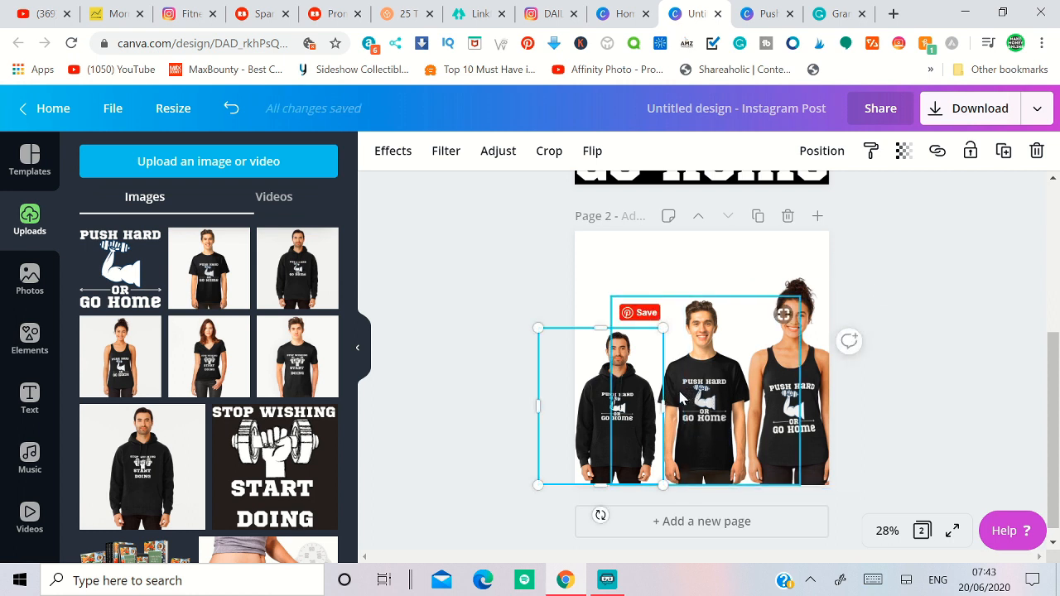
pyautogui.click(687, 396)
pyautogui.moveTo(685, 381); pyautogui.dragTo(741, 375)
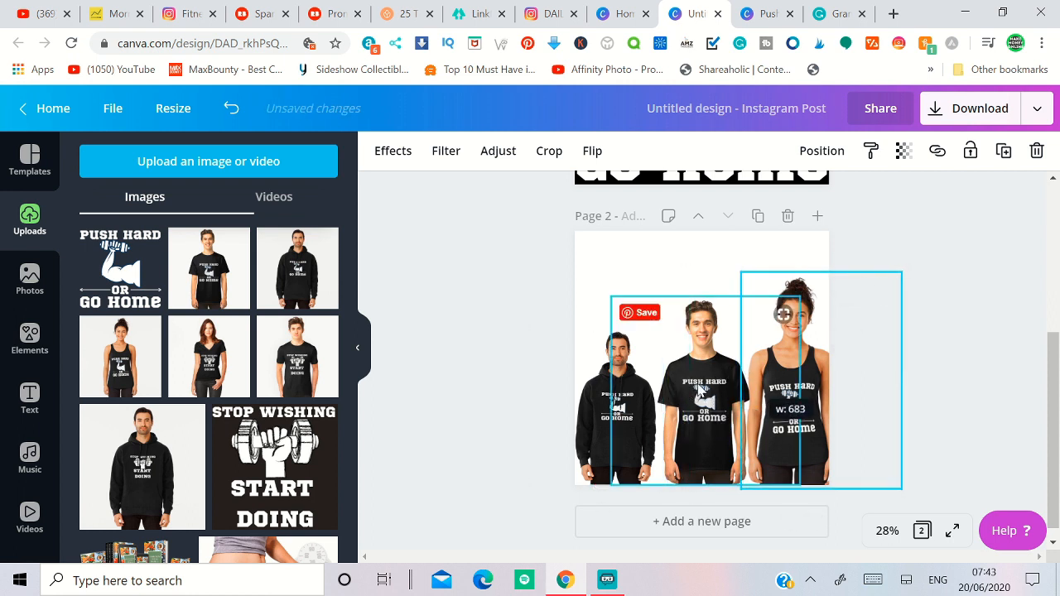
# Step: Enlarge the tank top mockup slightly and nudge it and the T-shirt mockup so the three models stand evenly side by side
pyautogui.click(696, 391)
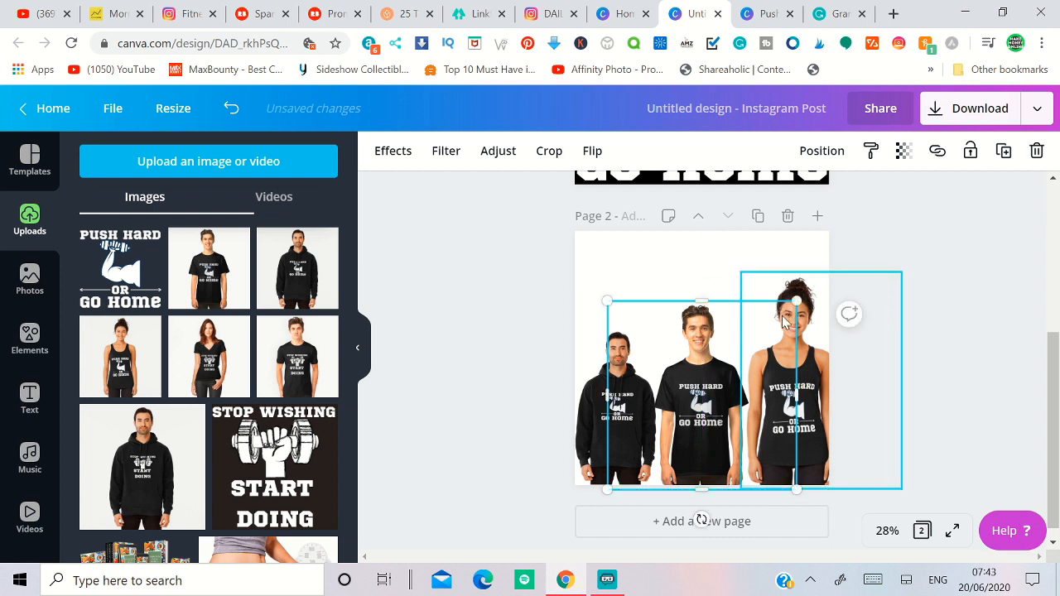
pyautogui.click(814, 291)
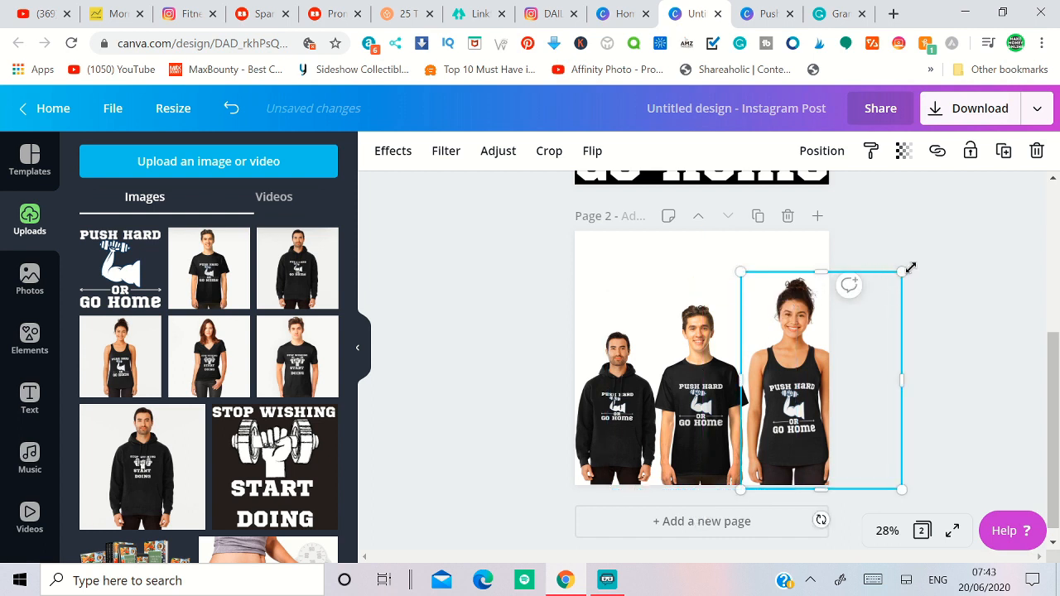
pyautogui.moveTo(910, 268); pyautogui.dragTo(914, 262)
pyautogui.moveTo(788, 375); pyautogui.dragTo(781, 377)
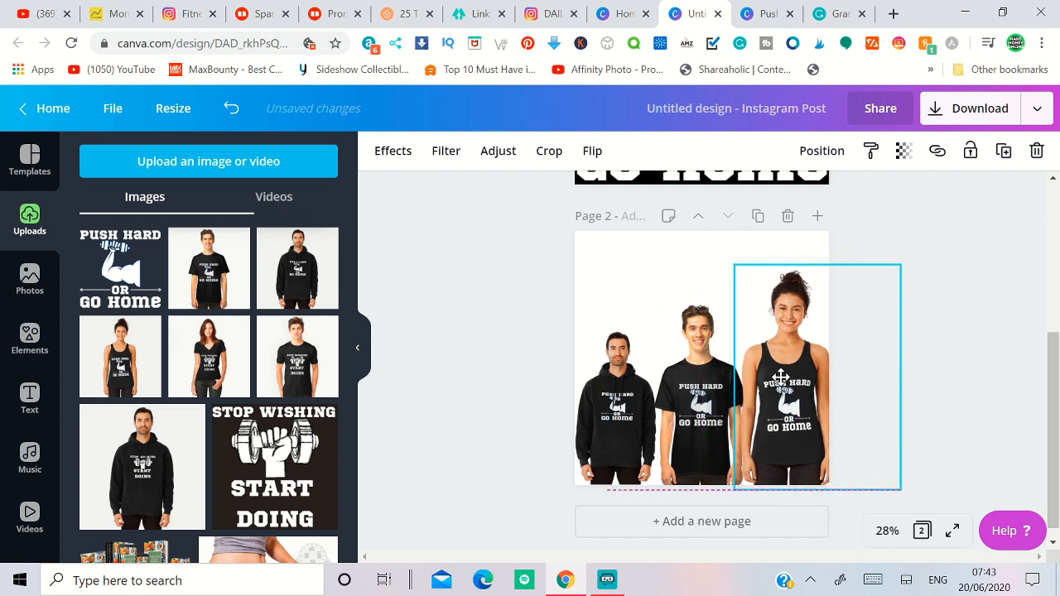
pyautogui.moveTo(700, 404); pyautogui.dragTo(694, 399)
pyautogui.click(847, 314)
# Step: Copy the text "New Merch / Link In The Bio" from the Grammarly document and paste it onto page 2 of the Canva post
pyautogui.click(820, 15)
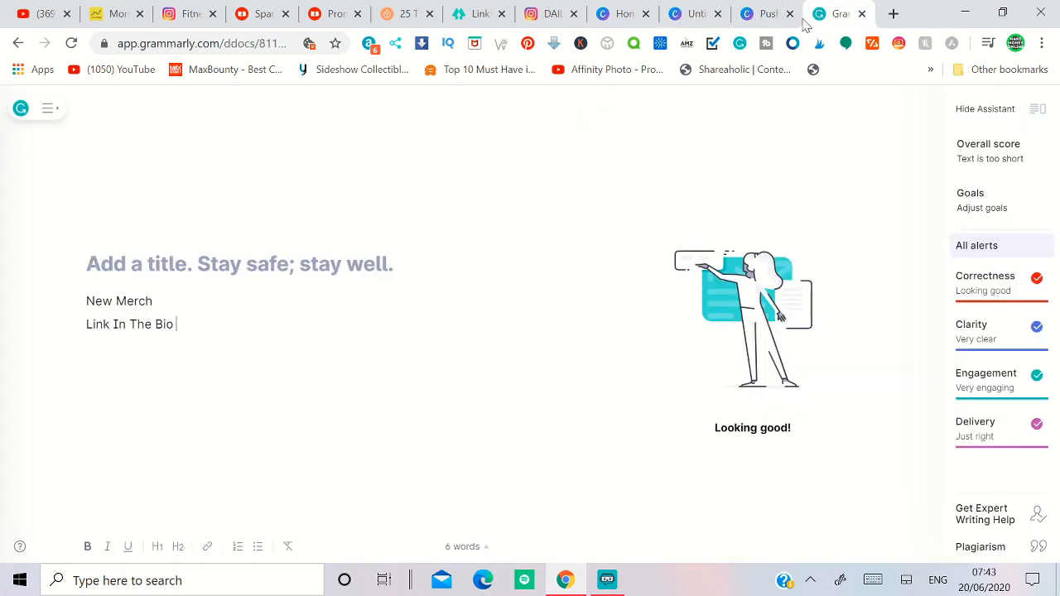
pyautogui.hotkey('ctrl', 'a')
pyautogui.hotkey('ctrl', 'c')
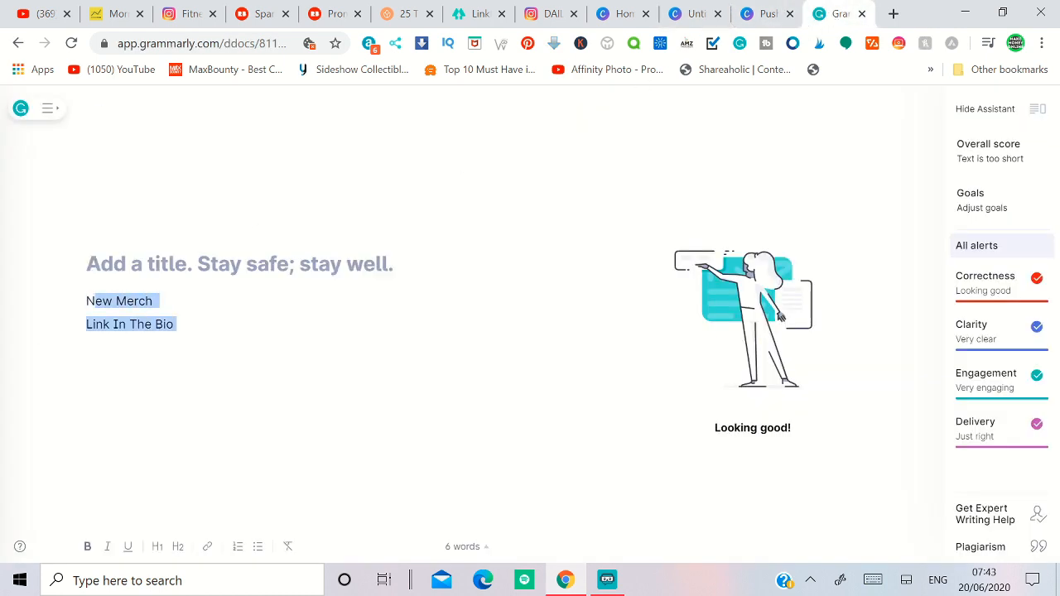
pyautogui.click(686, 14)
pyautogui.hotkey('ctrl', 'v')
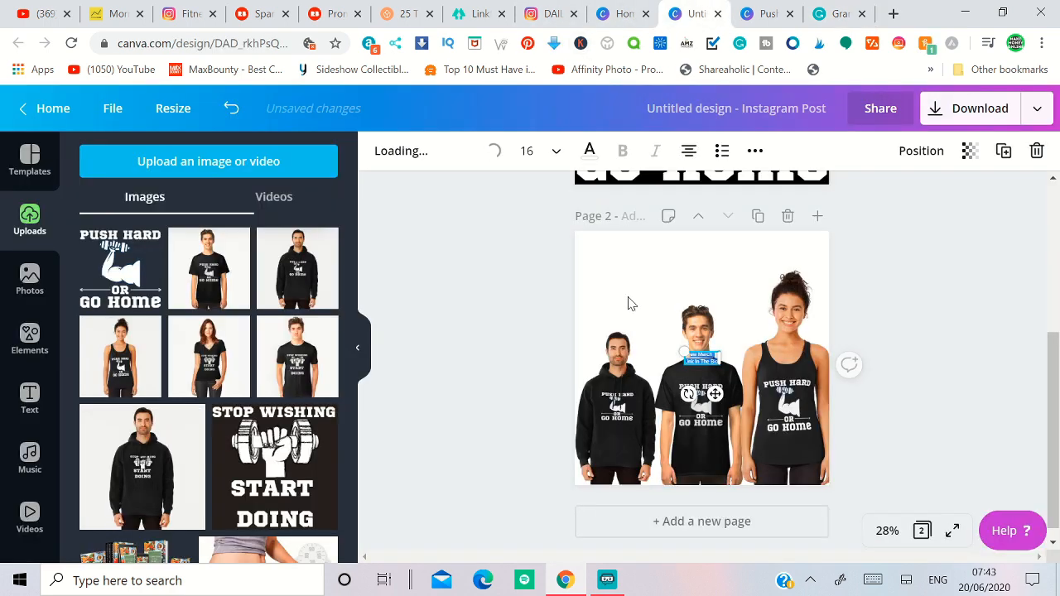
# Step: Enlarge the pasted text to size 66.3 with left alignment and complete its first line to read "New Merch"
pyautogui.moveTo(614, 333); pyautogui.dragTo(574, 312)
pyautogui.click(681, 154)
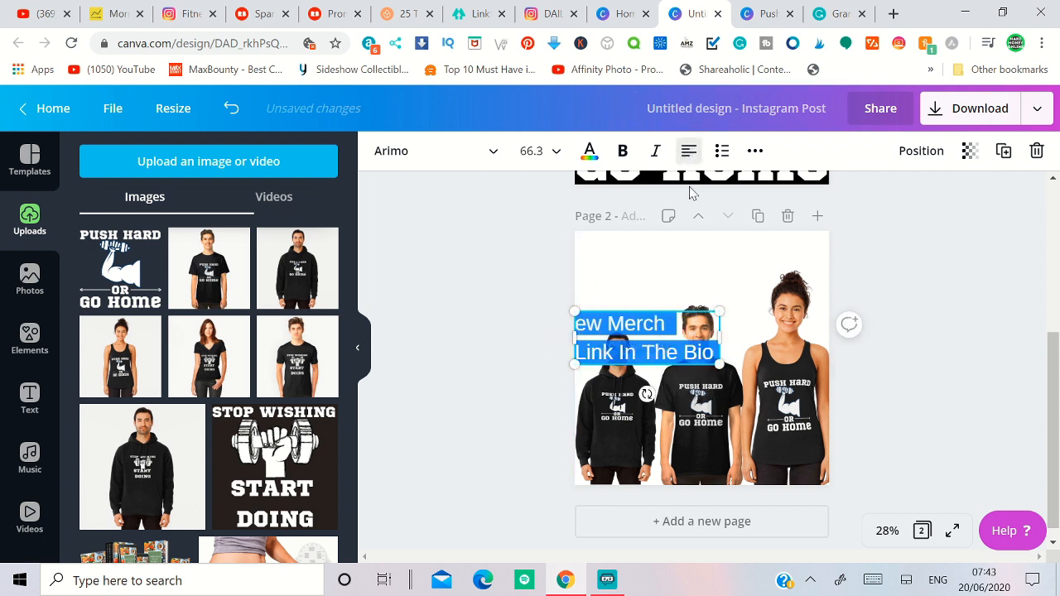
pyautogui.click(577, 324)
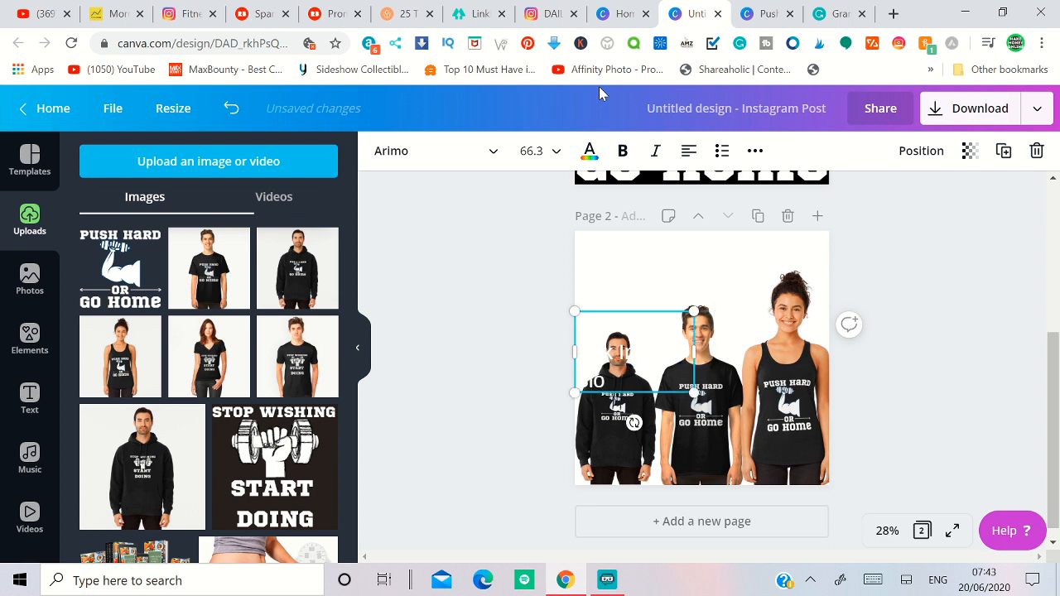
# Step: Set the whole New Merch text to black and change its font to Edmund
pyautogui.hotkey('ctrl', 'a')
pyautogui.click(589, 152)
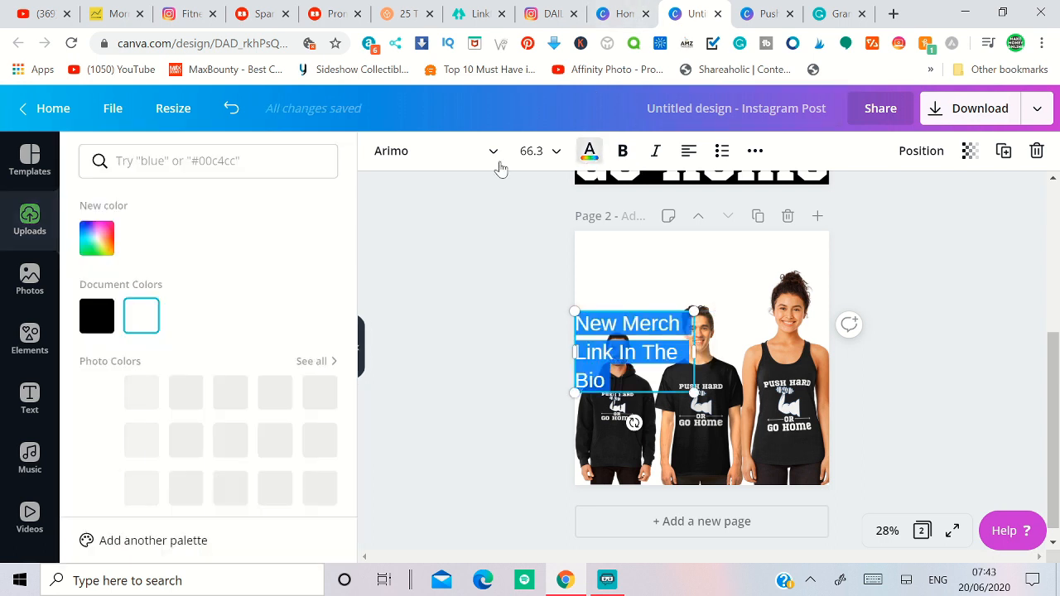
pyautogui.click(96, 315)
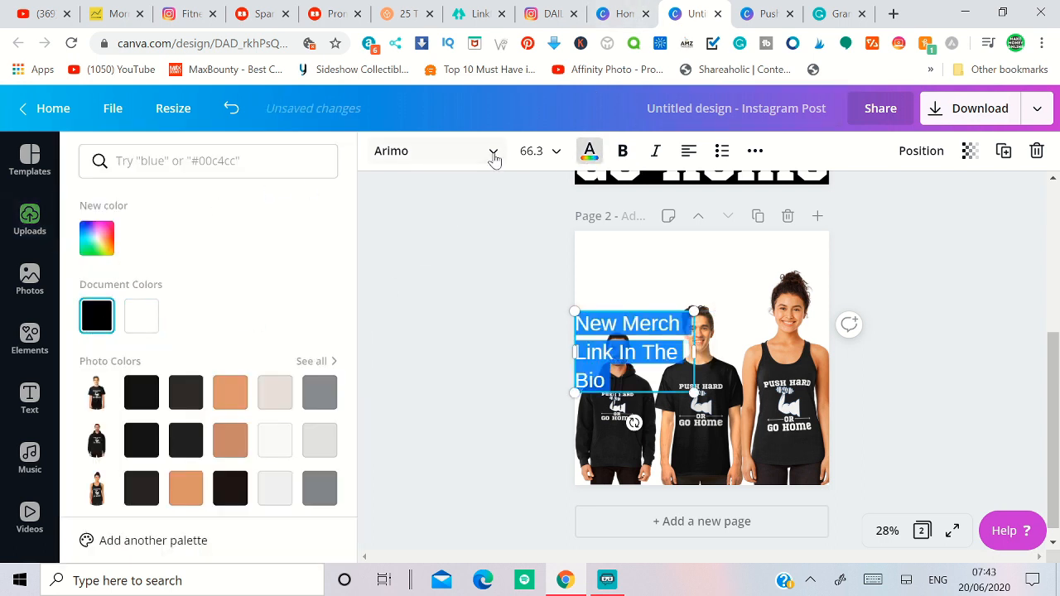
pyautogui.click(443, 161)
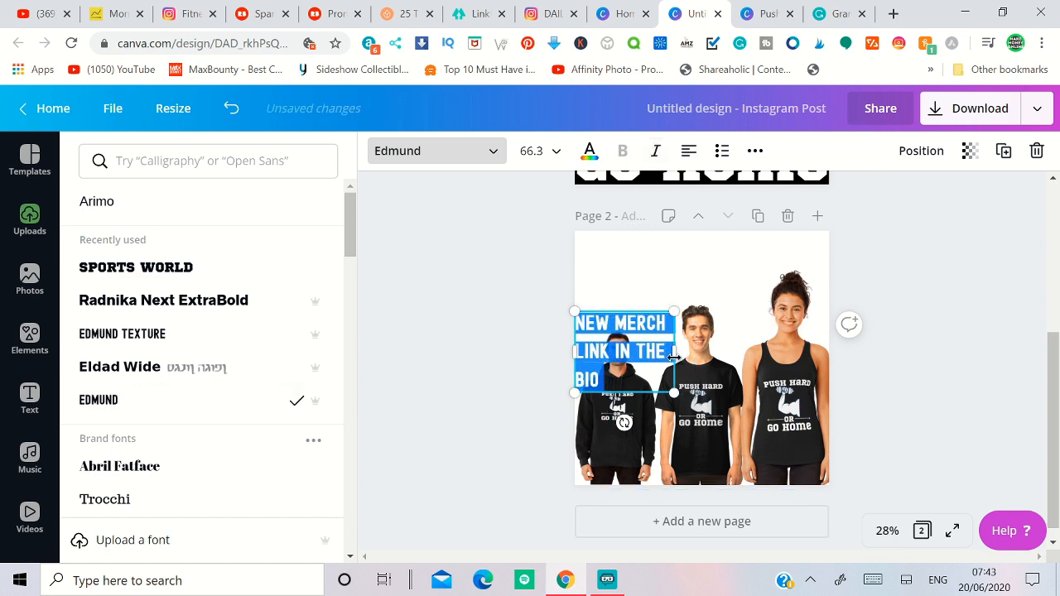
# Step: Enlarge the New Merch text to size 99.2 on two lines and move it to the page's upper-left corner above the mockups
pyautogui.moveTo(675, 351); pyautogui.dragTo(764, 390)
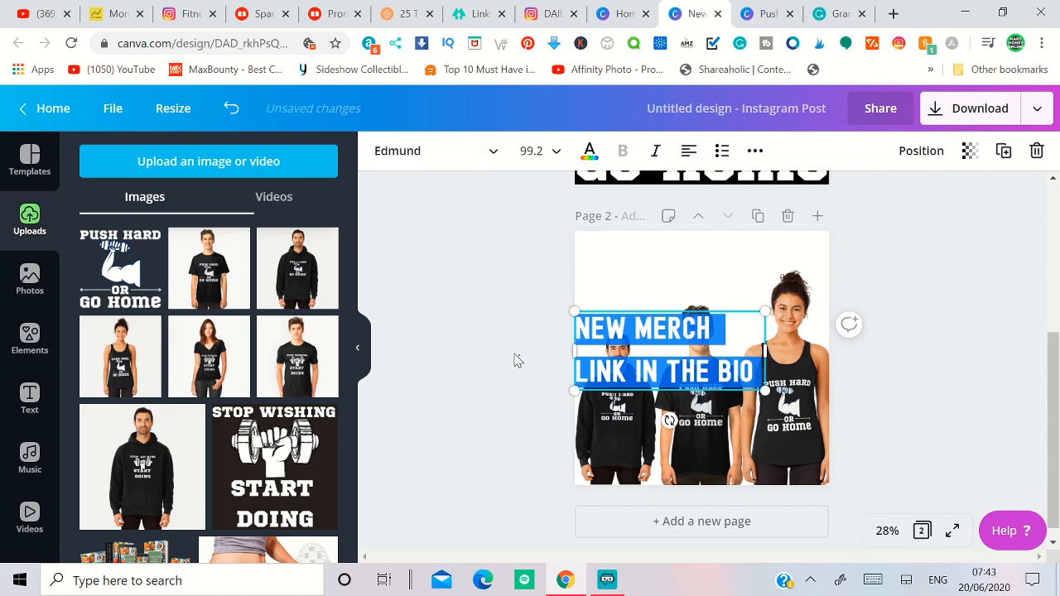
pyautogui.click(513, 360)
pyautogui.moveTo(634, 361); pyautogui.dragTo(629, 278)
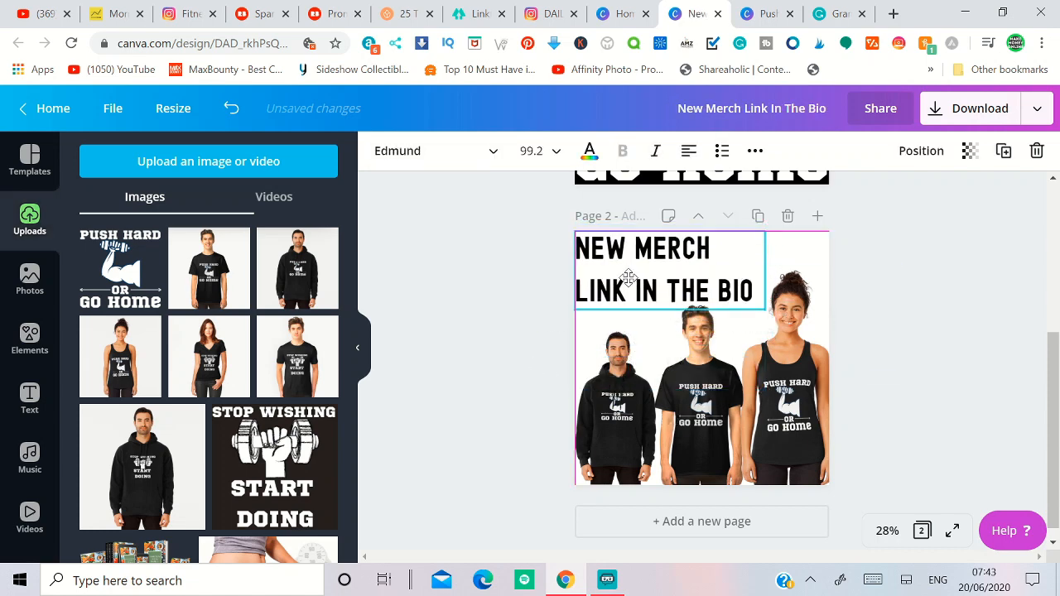
pyautogui.click(934, 333)
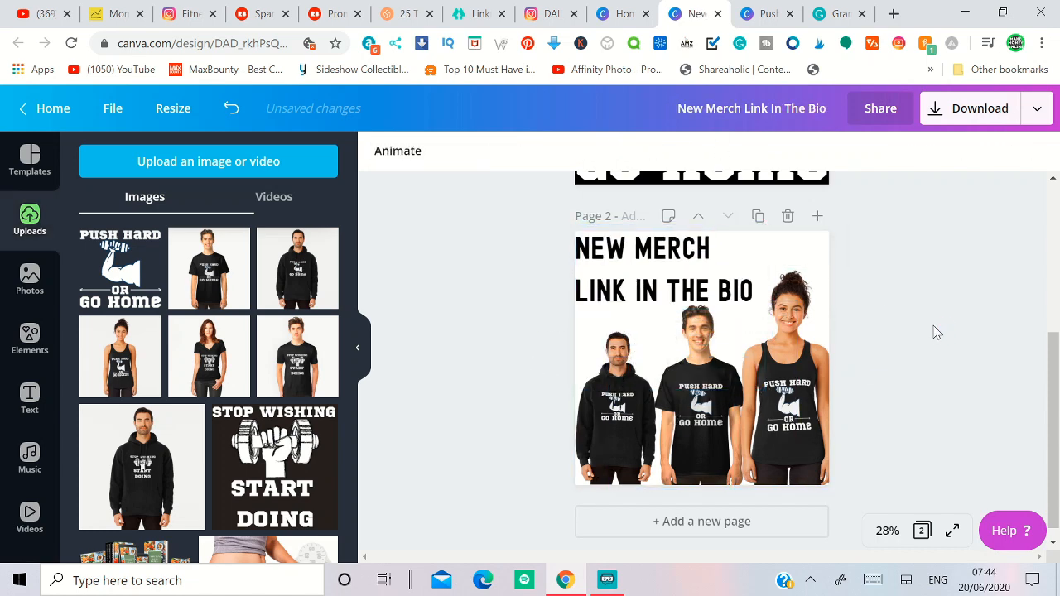
# Step: Download both pages of the post as JPG images and switch to the fitness Instagram profile
pyautogui.scroll(3, 901, 335)
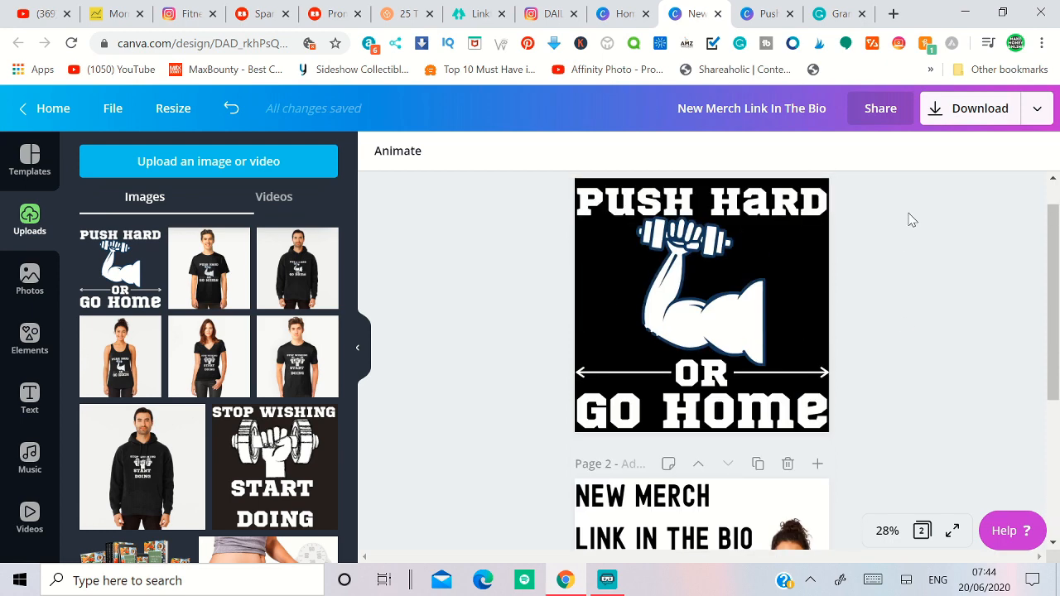
pyautogui.click(958, 113)
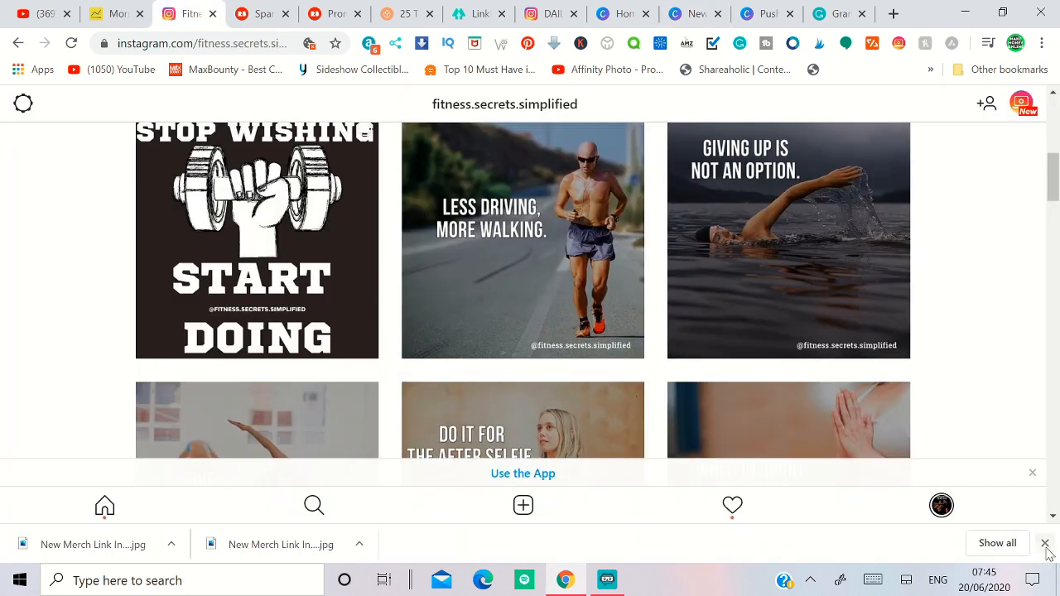
pyautogui.click(1045, 543)
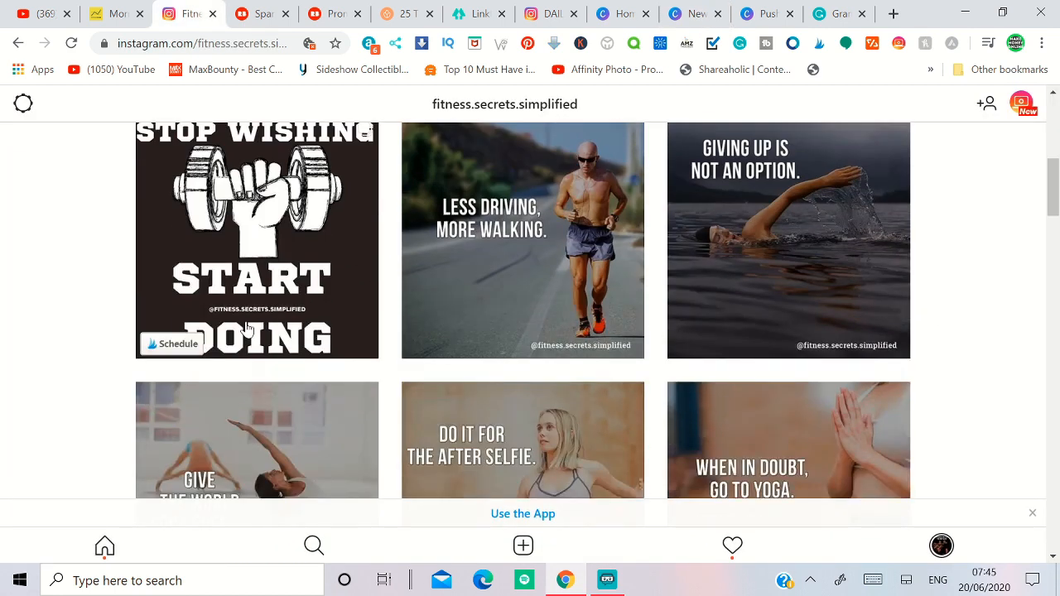
pyautogui.scroll(1, 246, 329)
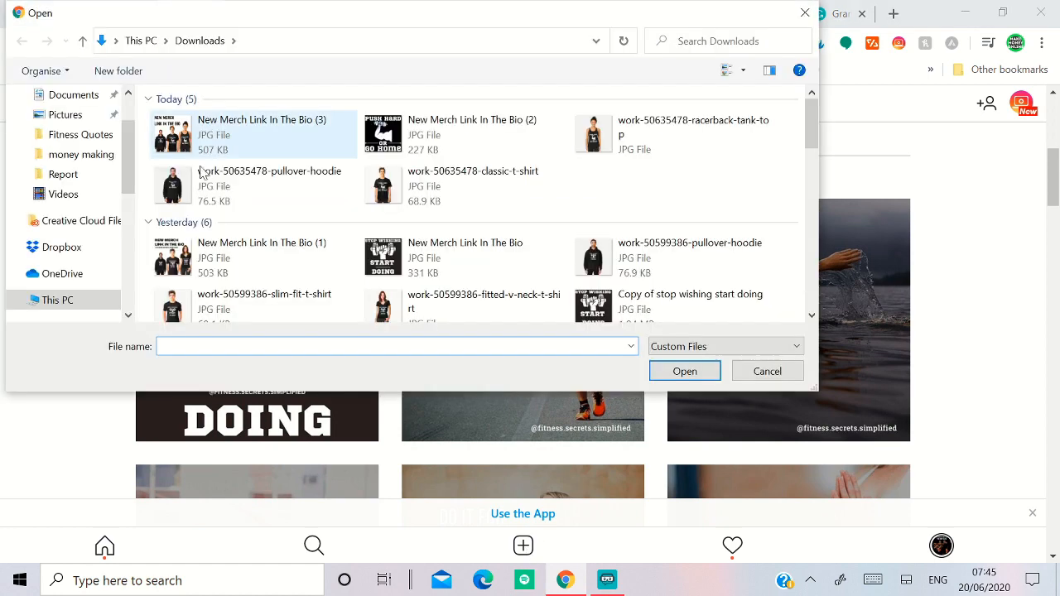
pyautogui.click(393, 146)
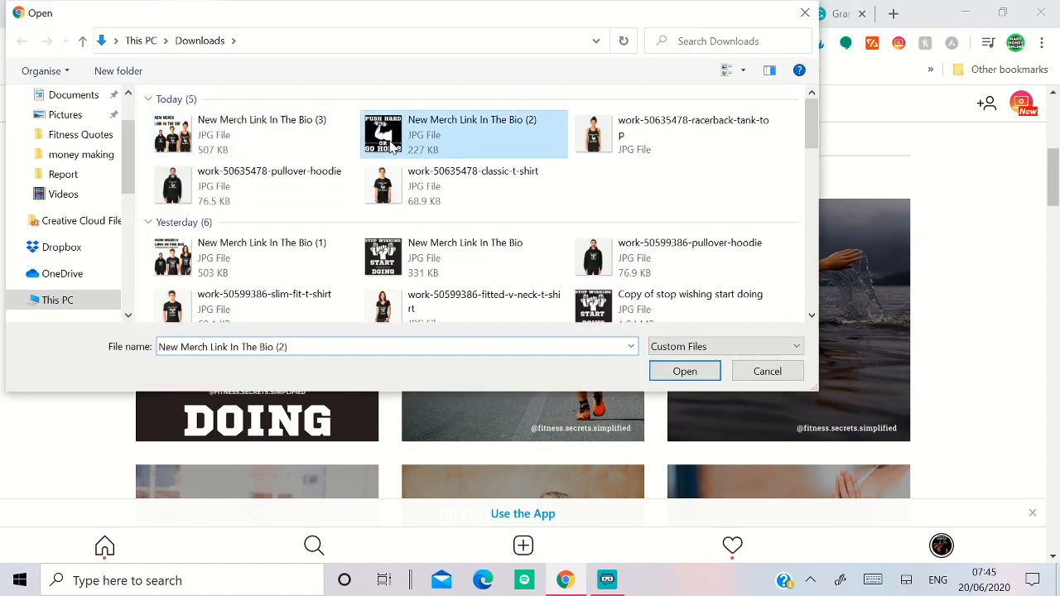
pyautogui.click(294, 126)
pyautogui.click(399, 141)
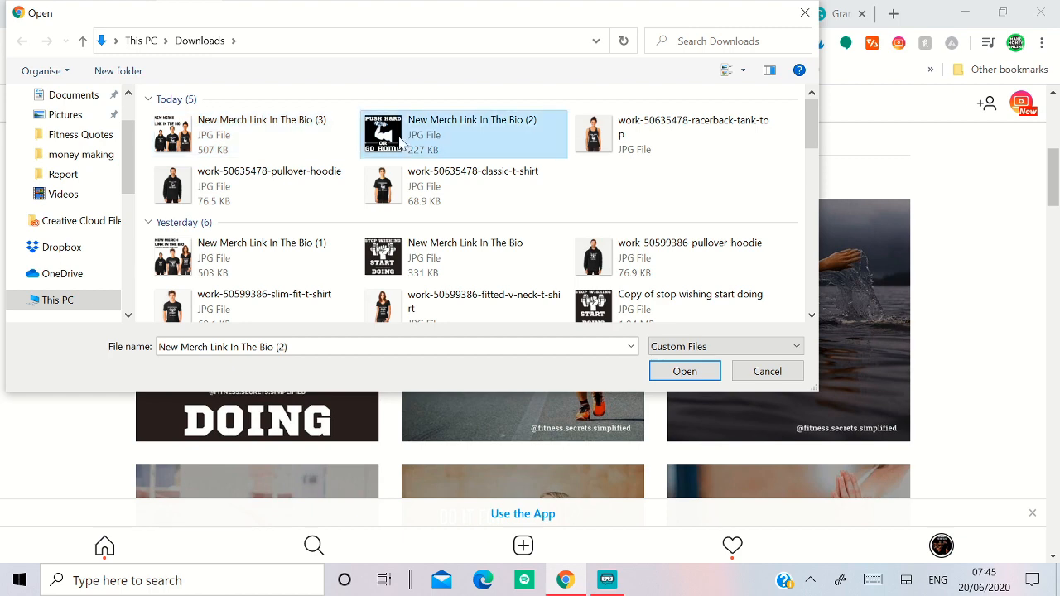
pyautogui.click(785, 375)
# Step: Open Creator Studio in a new tab and start an Instagram feed post for the fitness.secrets.simplified account
pyautogui.click(893, 14)
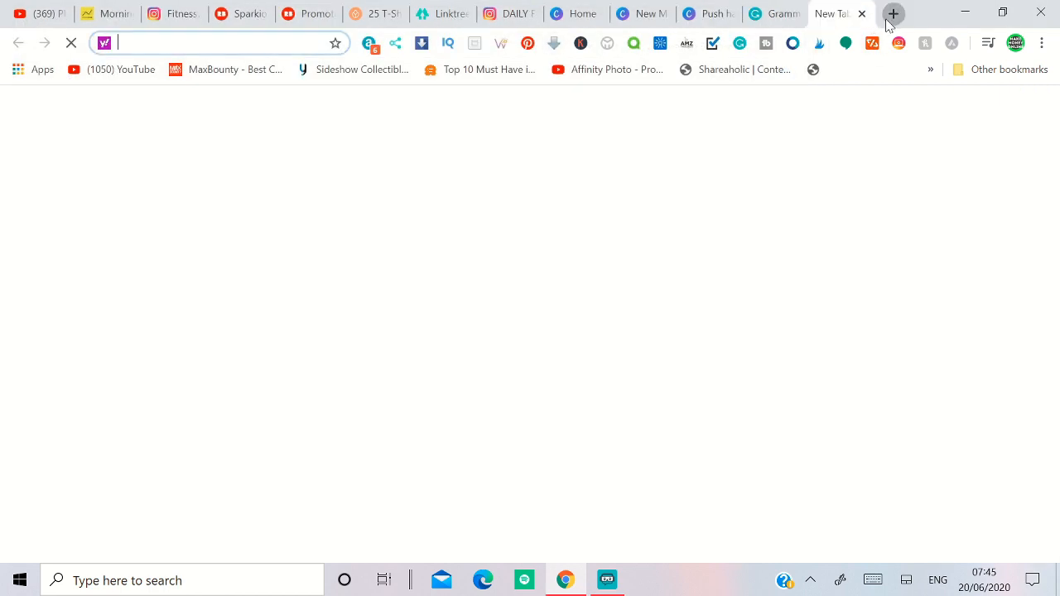
pyautogui.write('cre')
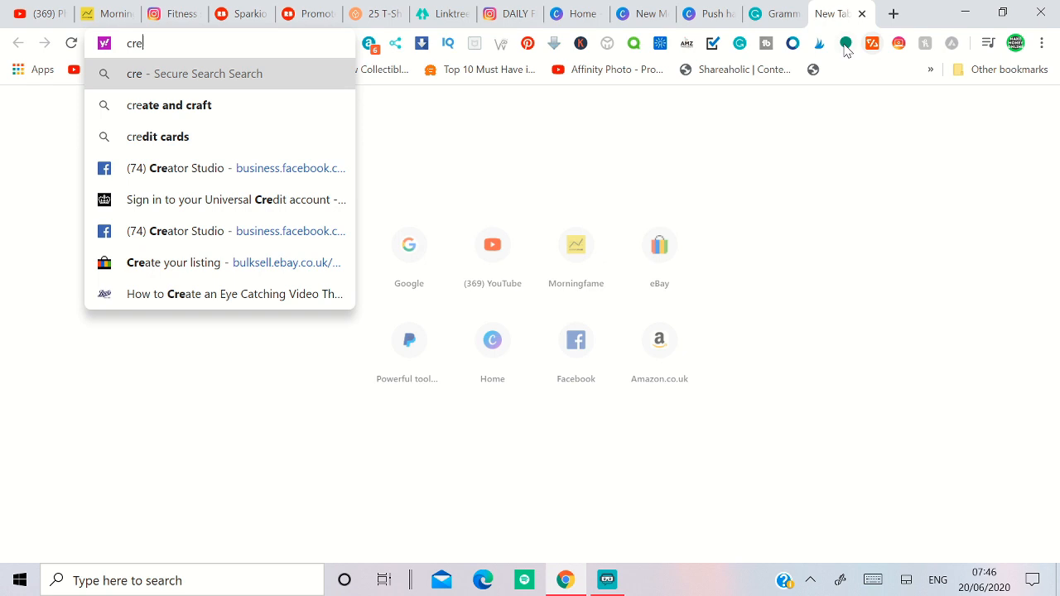
pyautogui.click(240, 175)
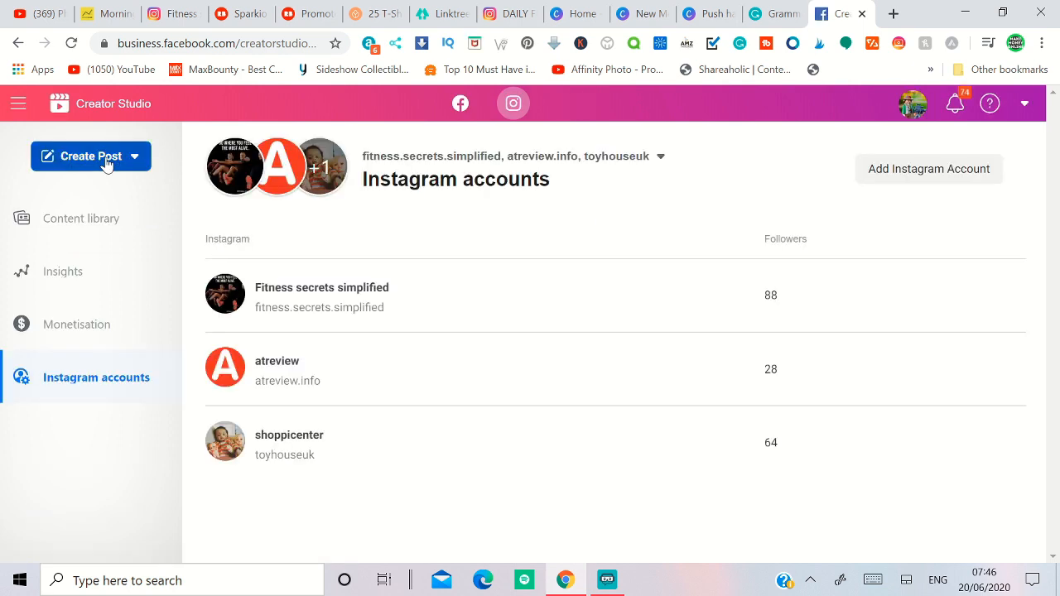
pyautogui.click(106, 162)
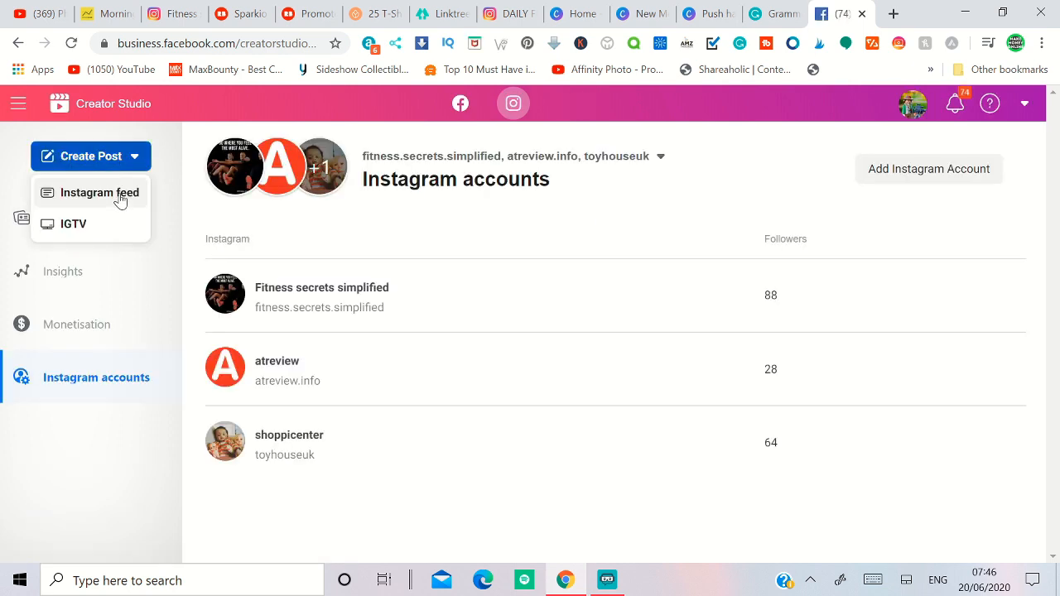
pyautogui.click(120, 197)
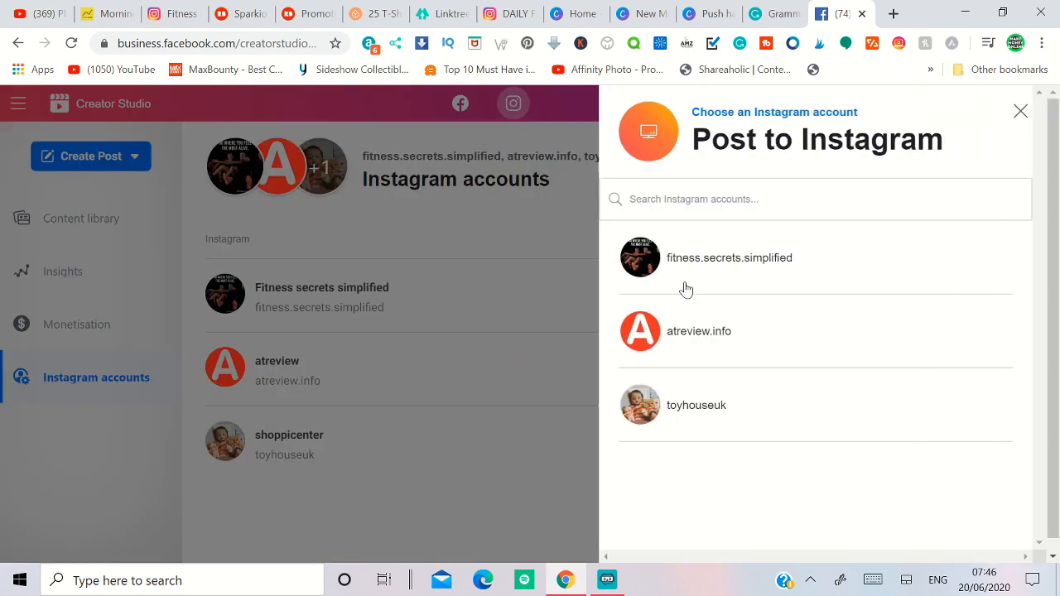
pyautogui.click(728, 279)
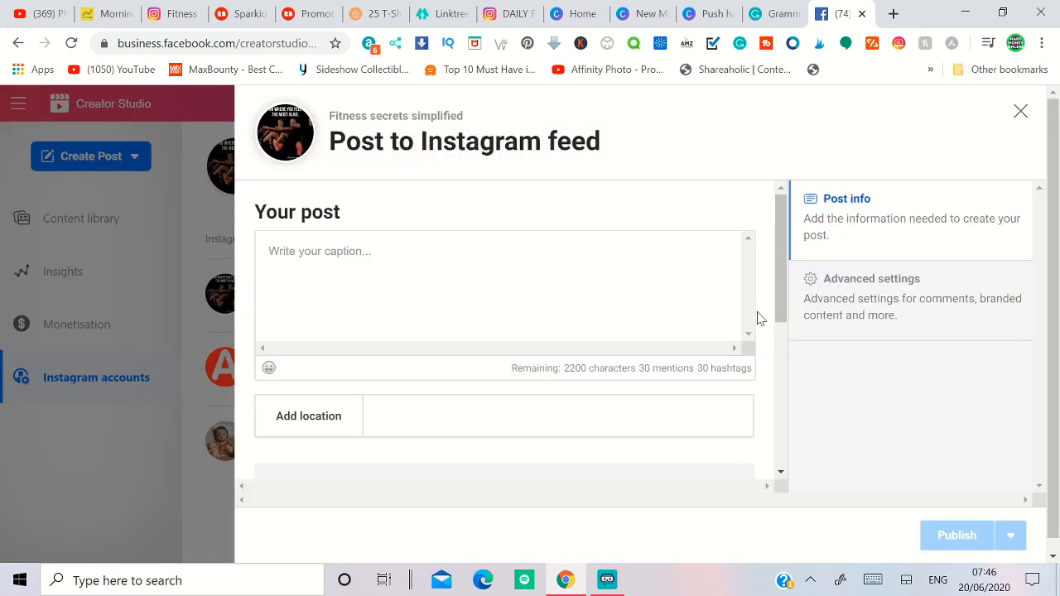
# Step: Paste the new-merch caption with its fitness hashtags and set the post's location to London, United Kingdom
pyautogui.hotkey('ctrl', 'v')
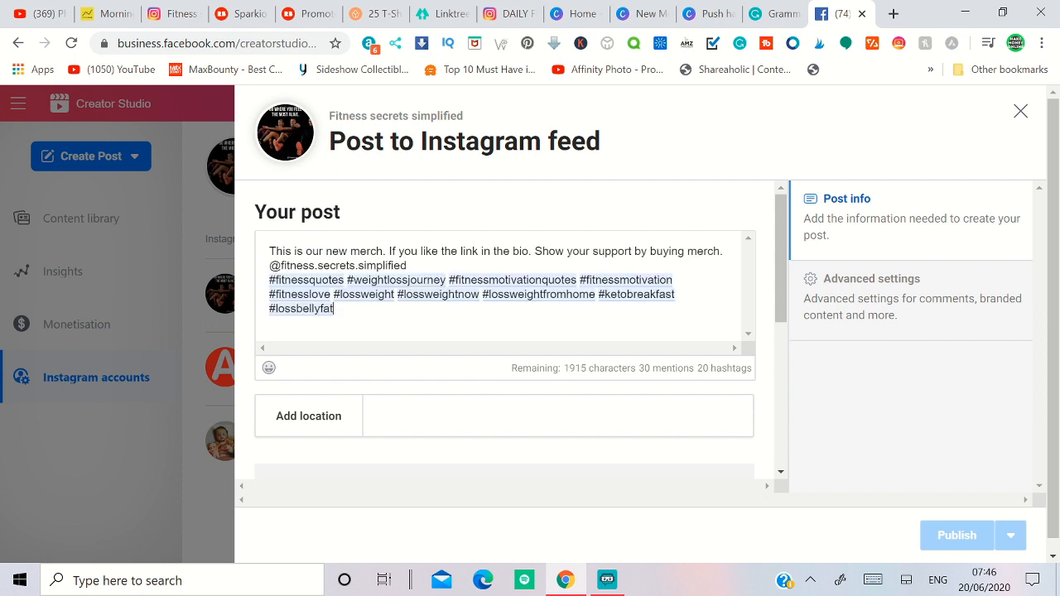
pyautogui.click(547, 418)
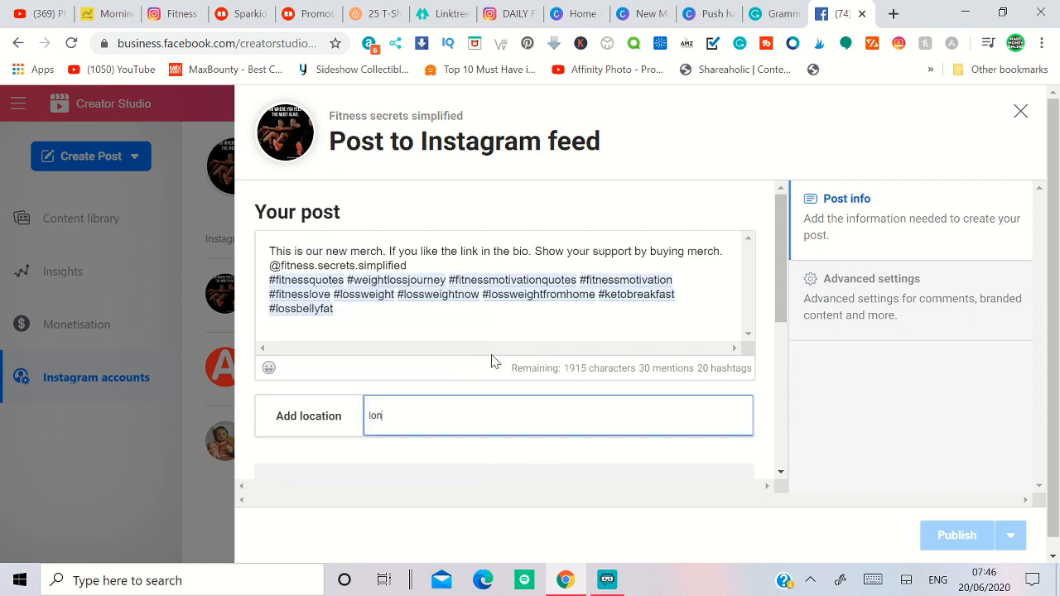
pyautogui.click(427, 450)
pyautogui.scroll(-2, 453, 447)
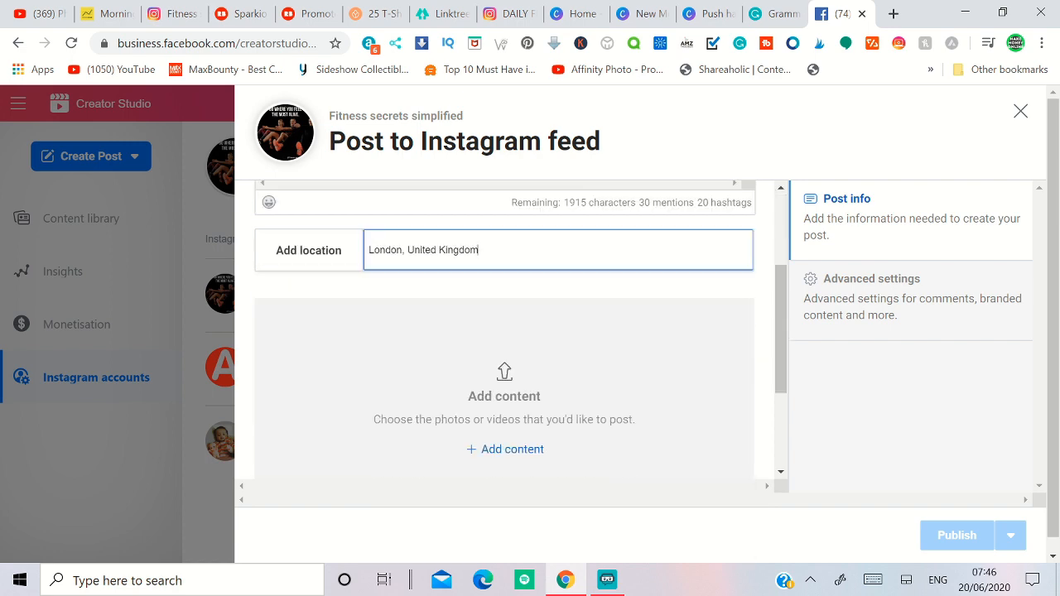
# Step: Upload the files New Merch Link In The Bio (2) and New Merch Link In The Bio (3) to the post
pyautogui.click(509, 456)
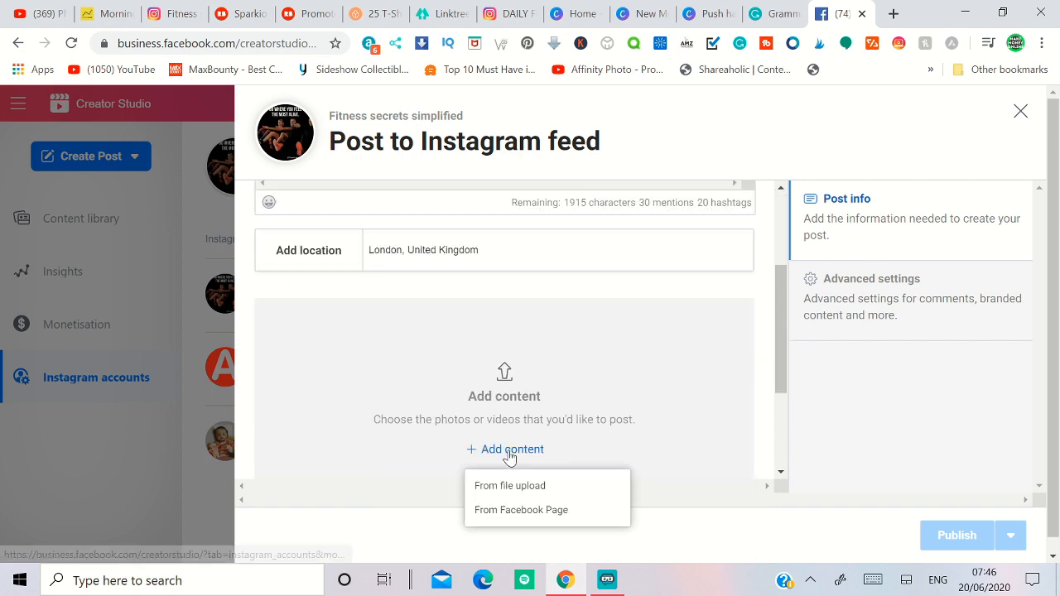
pyautogui.click(527, 488)
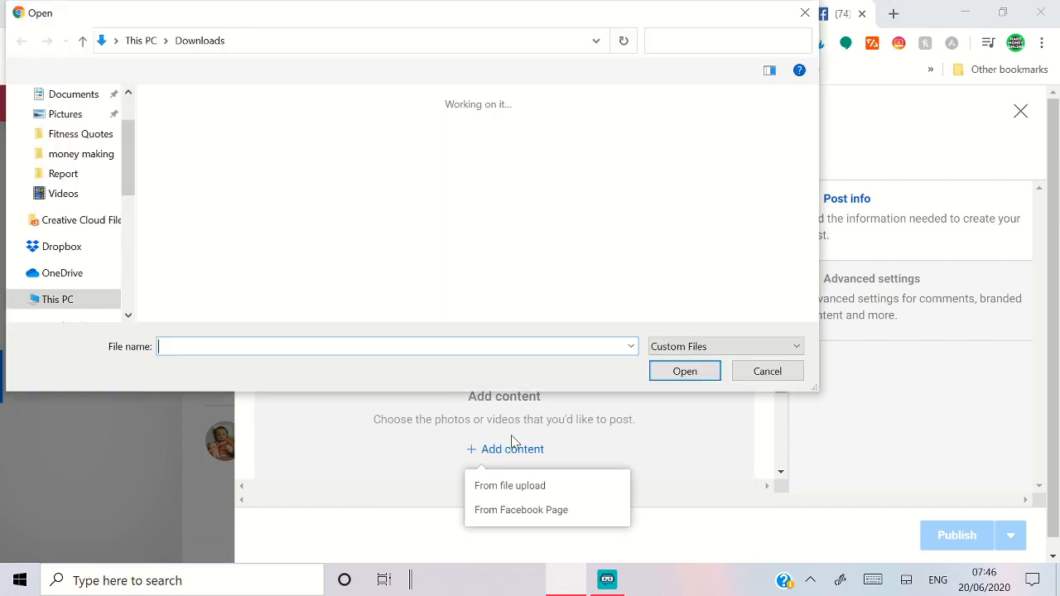
pyautogui.click(371, 137)
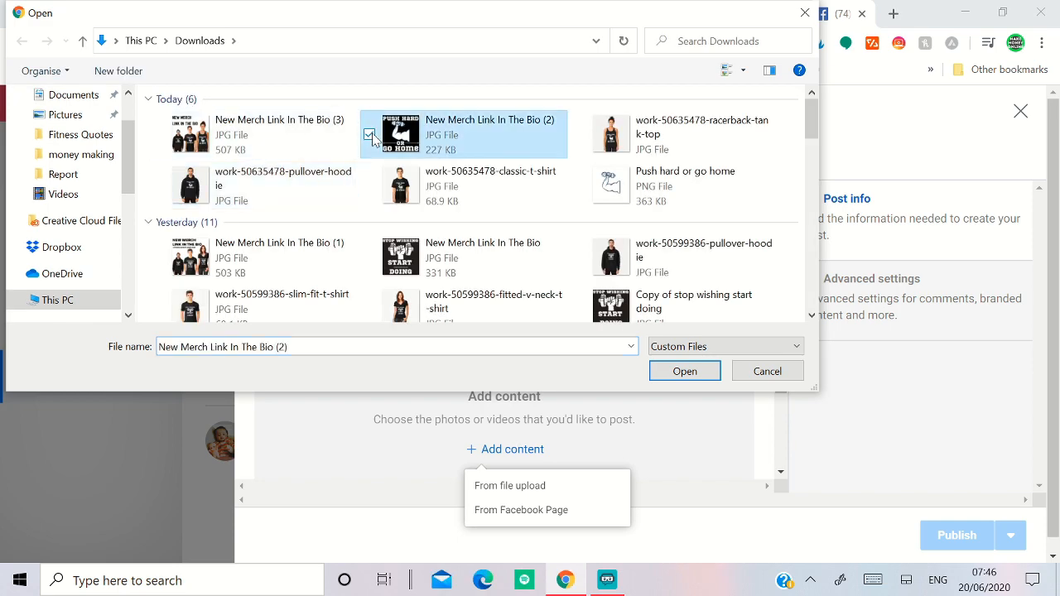
pyautogui.click(159, 134)
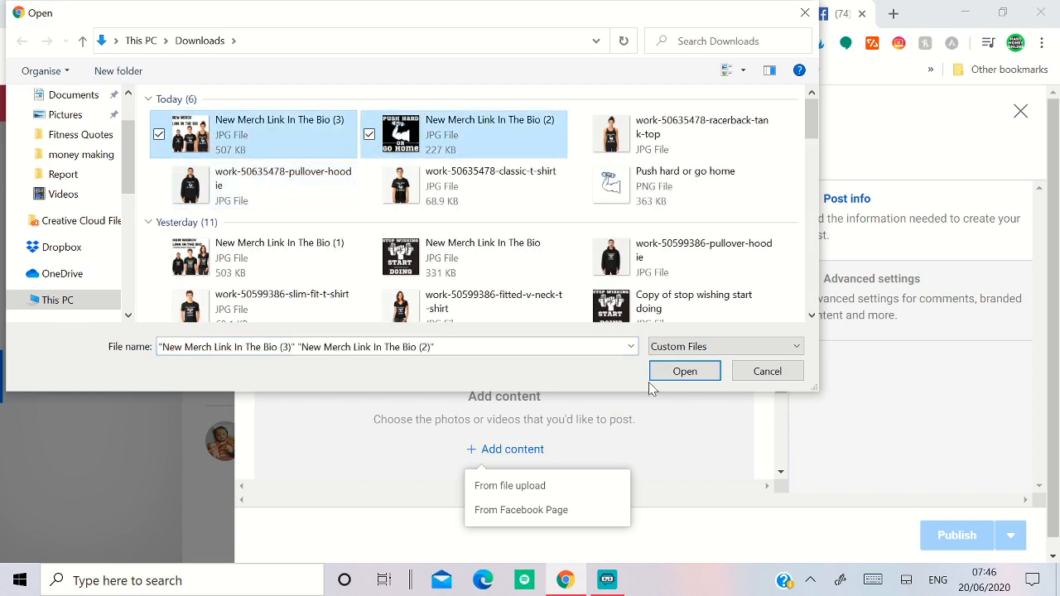
pyautogui.click(679, 372)
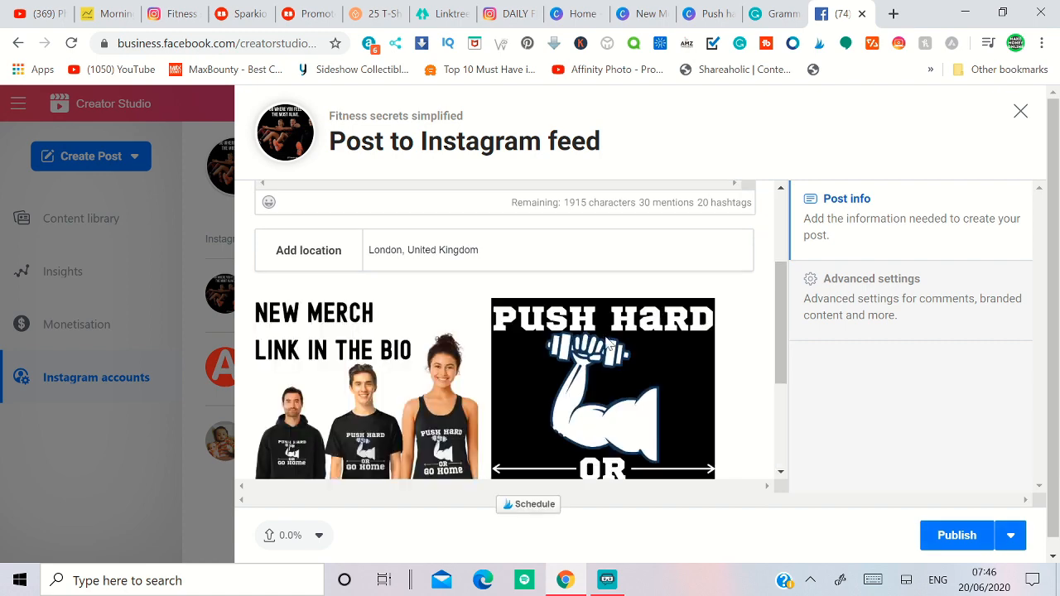
# Step: Reorder the post's images so the Push Hard or Go Home design comes first and the mockups second
pyautogui.scroll(-1, 605, 346)
pyautogui.moveTo(626, 343); pyautogui.dragTo(439, 439)
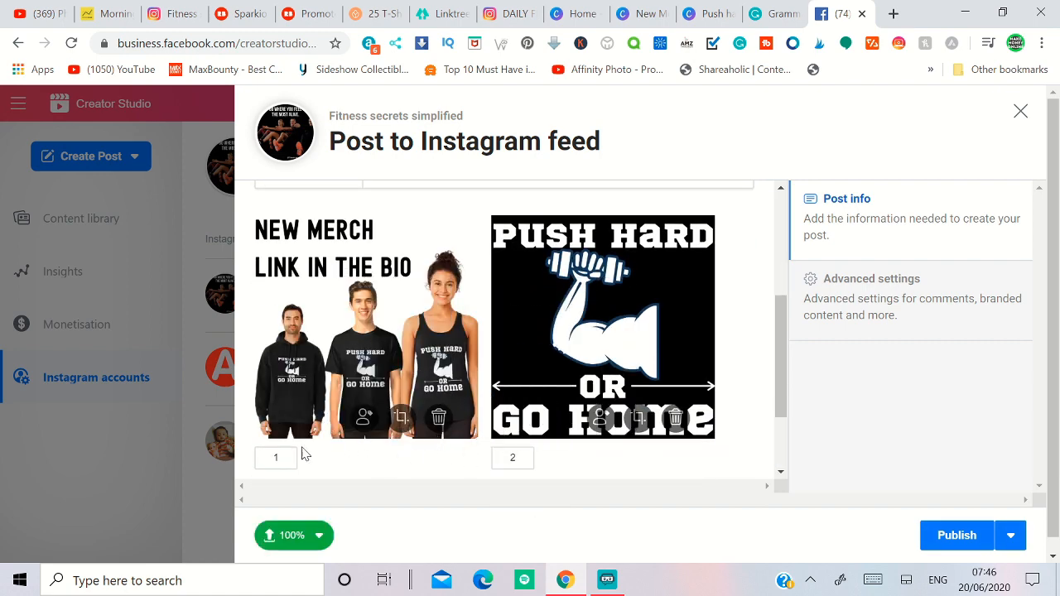
pyautogui.click(276, 457)
pyautogui.click(513, 458)
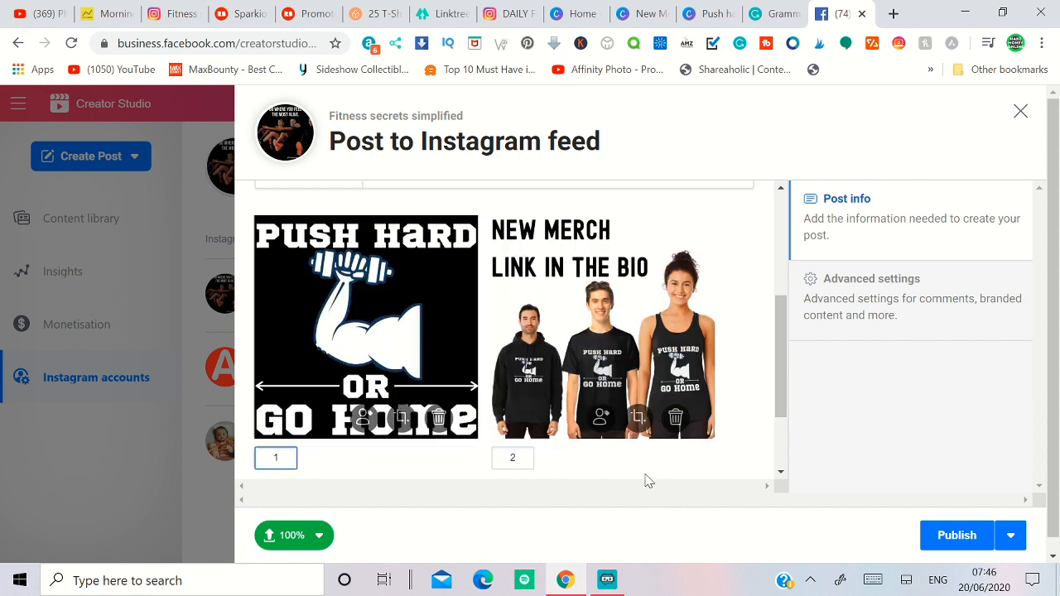
# Step: Include the Fitness secrets simplified Facebook page and publish the post to Instagram and Facebook
pyautogui.scroll(-3, 692, 411)
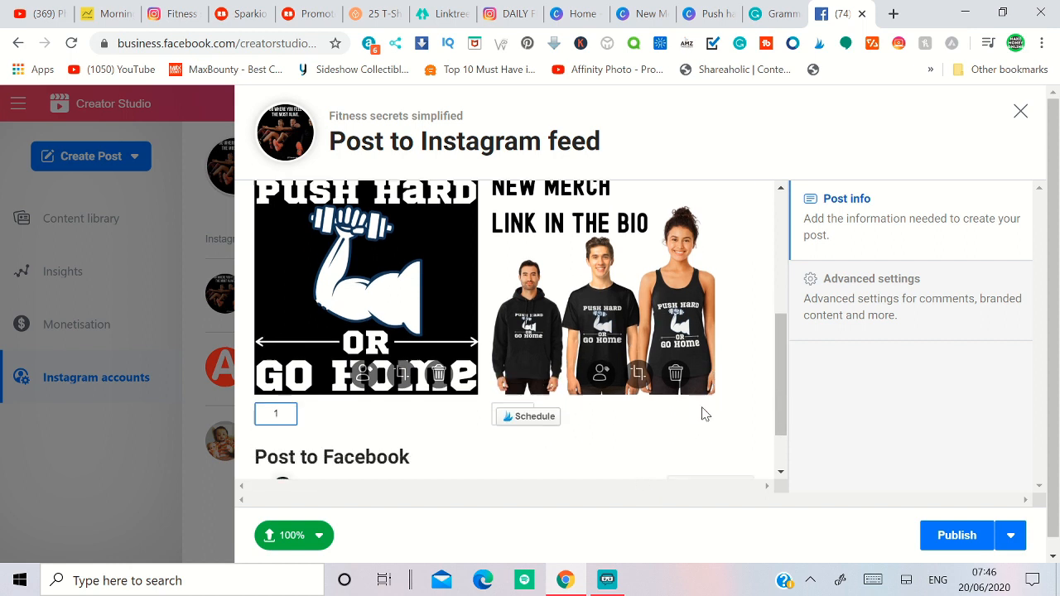
pyautogui.click(261, 415)
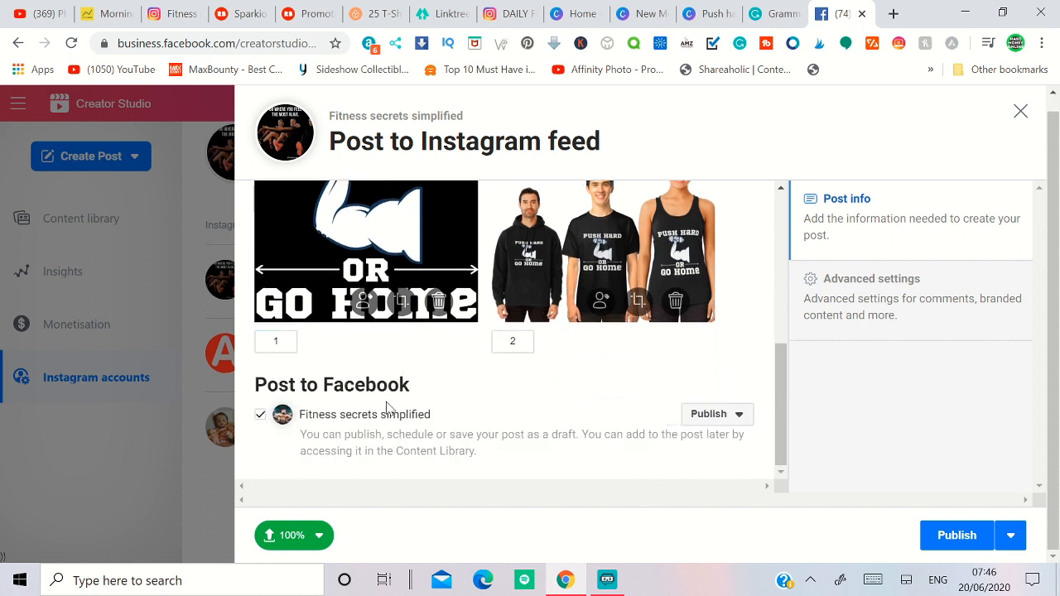
pyautogui.click(956, 537)
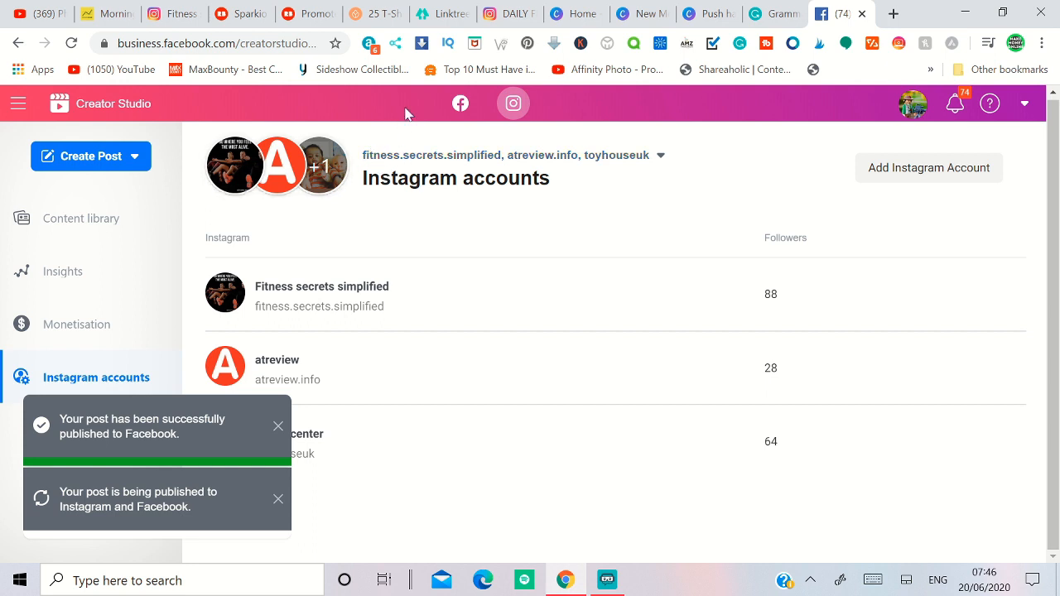
# Step: Reload the fitness Instagram profile and check its posts grid for the new Push Hard or Go Home post
pyautogui.click(167, 16)
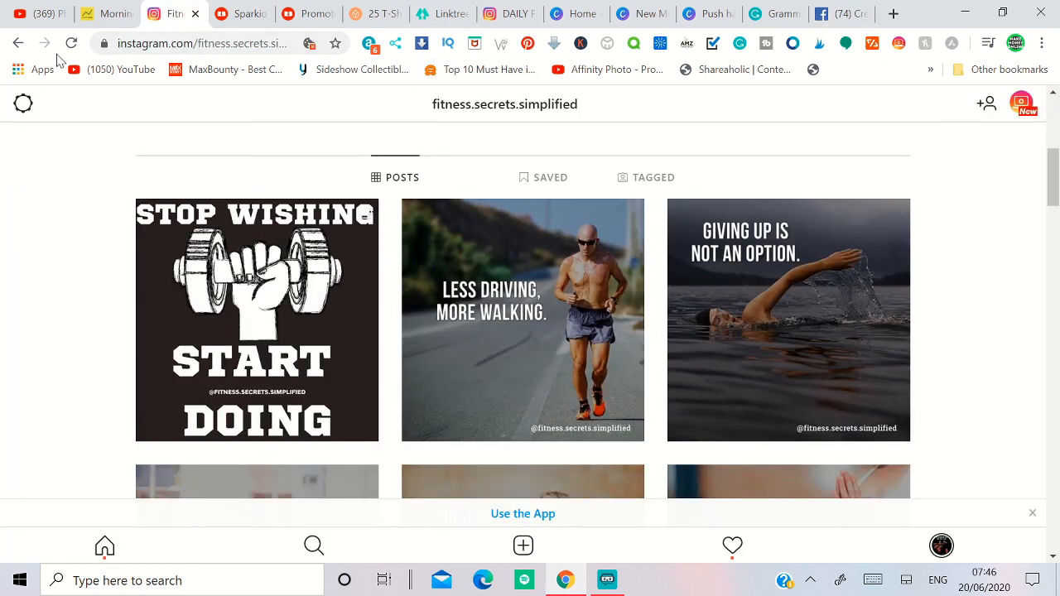
pyautogui.click(71, 43)
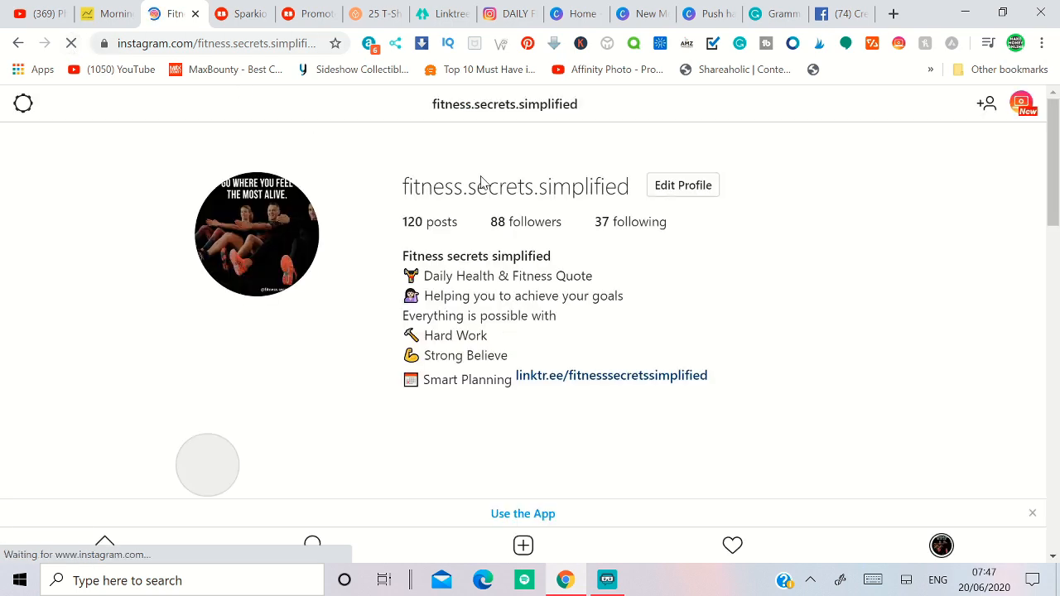
pyautogui.scroll(-5, 382, 348)
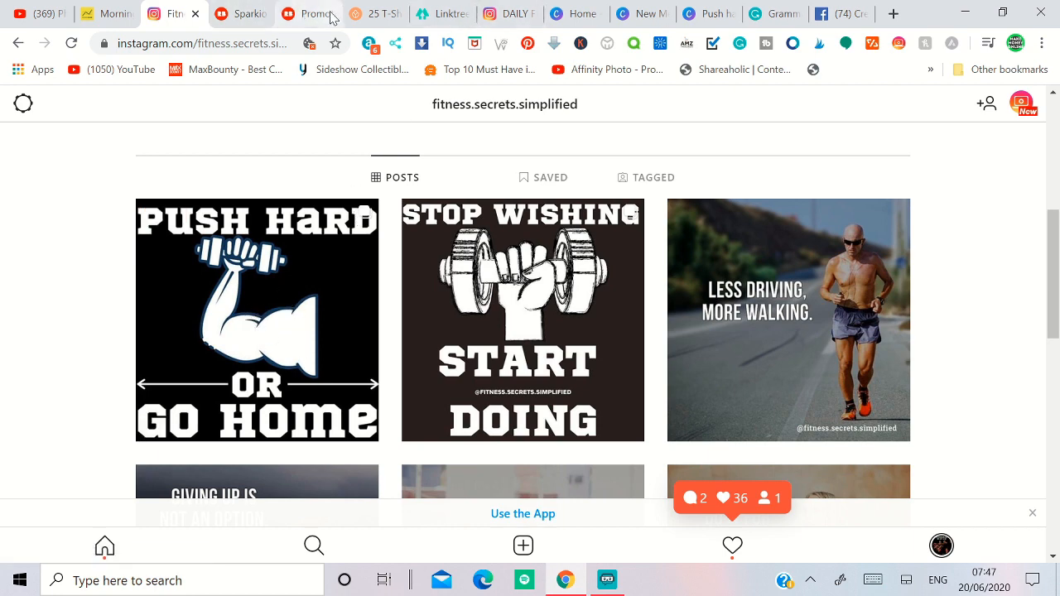
# Step: Try to copy the Classic T-Shirt's product link from the design's Redbubble promotion page
pyautogui.click(303, 16)
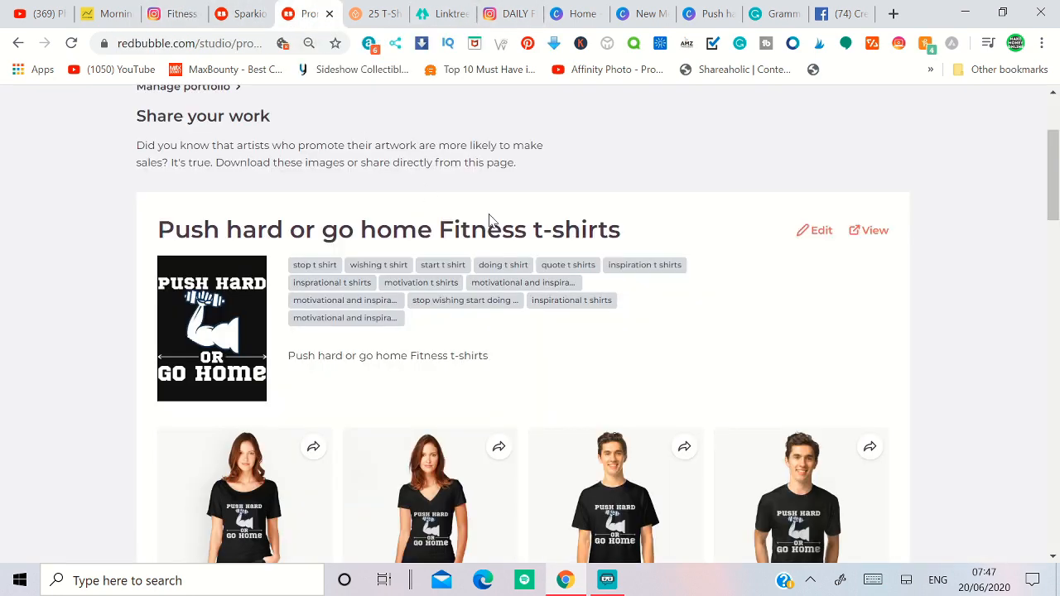
pyautogui.scroll(-3, 490, 220)
pyautogui.click(693, 369)
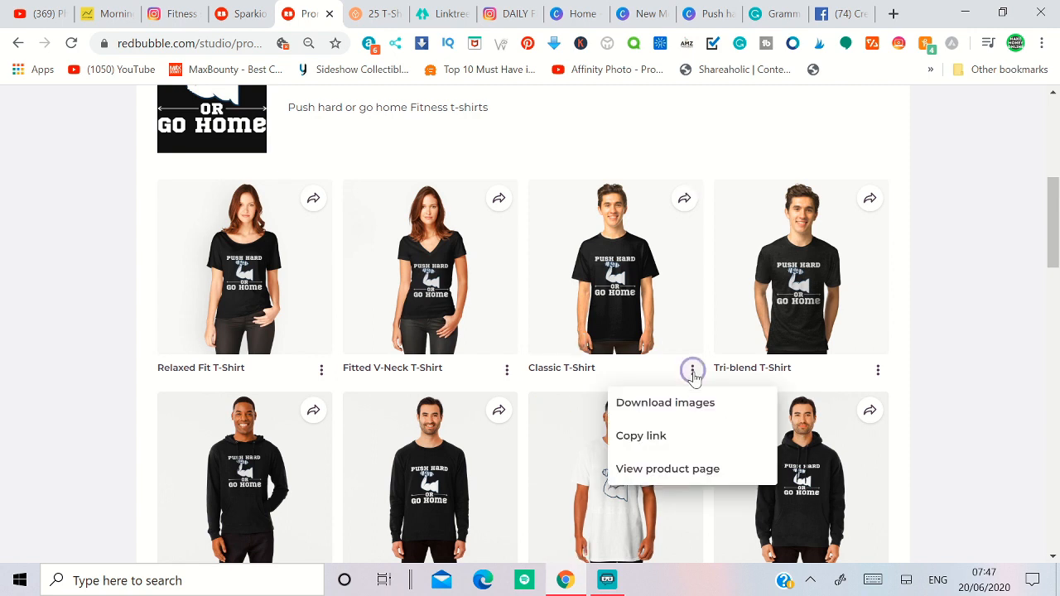
pyautogui.click(642, 437)
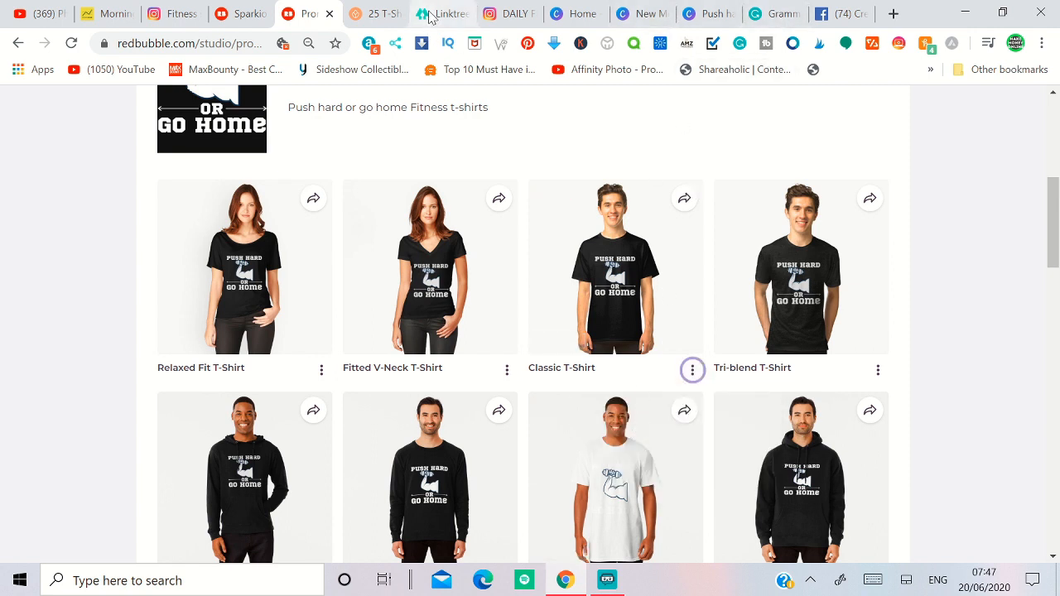
# Step: Switch to the Linktree admin page and add a new blank link entry
pyautogui.click(240, 25)
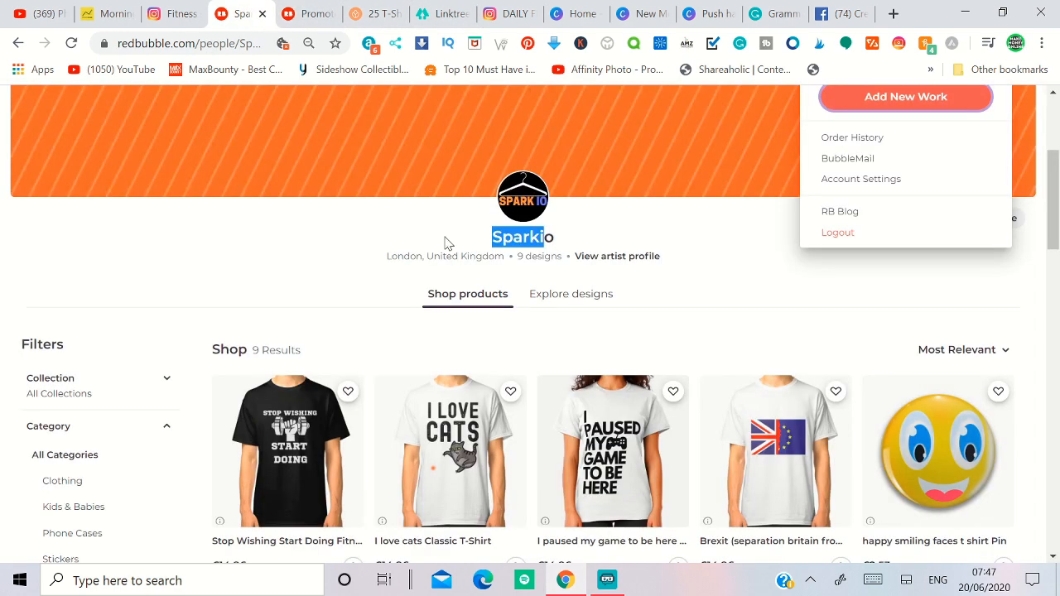
pyautogui.click(170, 16)
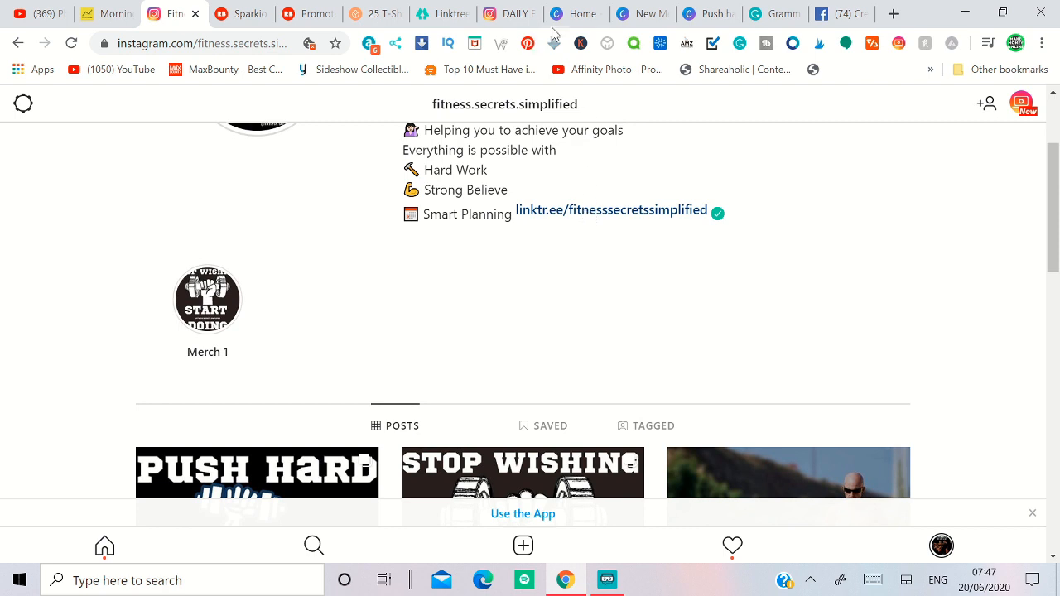
pyautogui.click(430, 17)
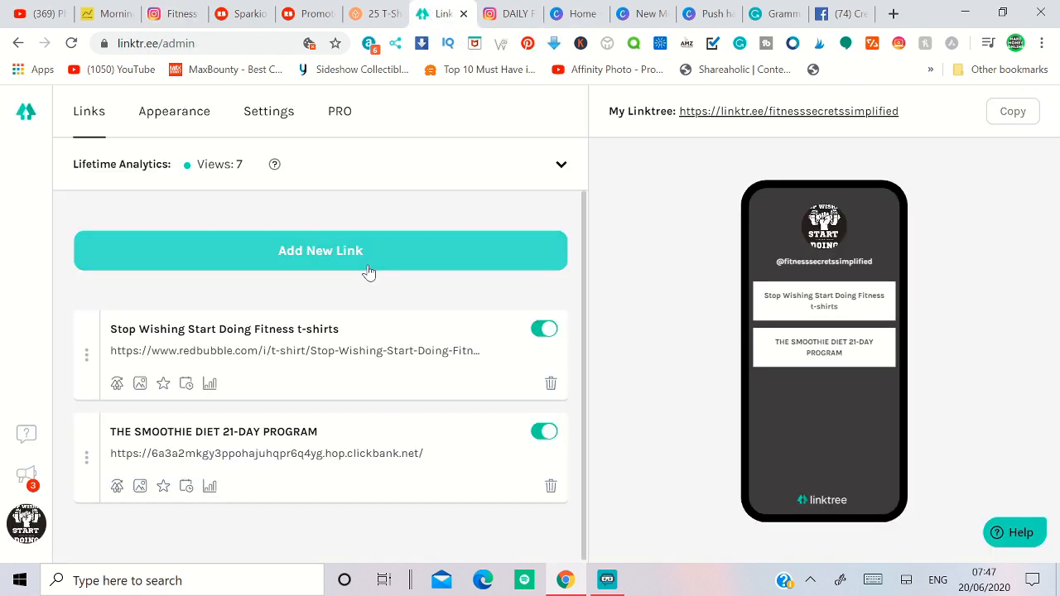
pyautogui.click(343, 254)
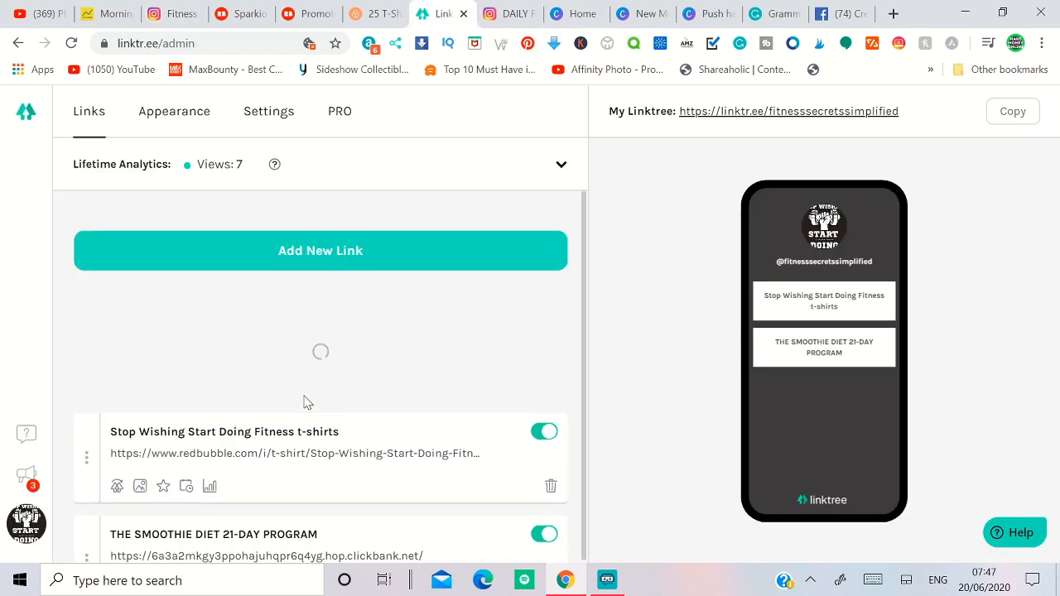
pyautogui.hotkey('ctrl', 'v')
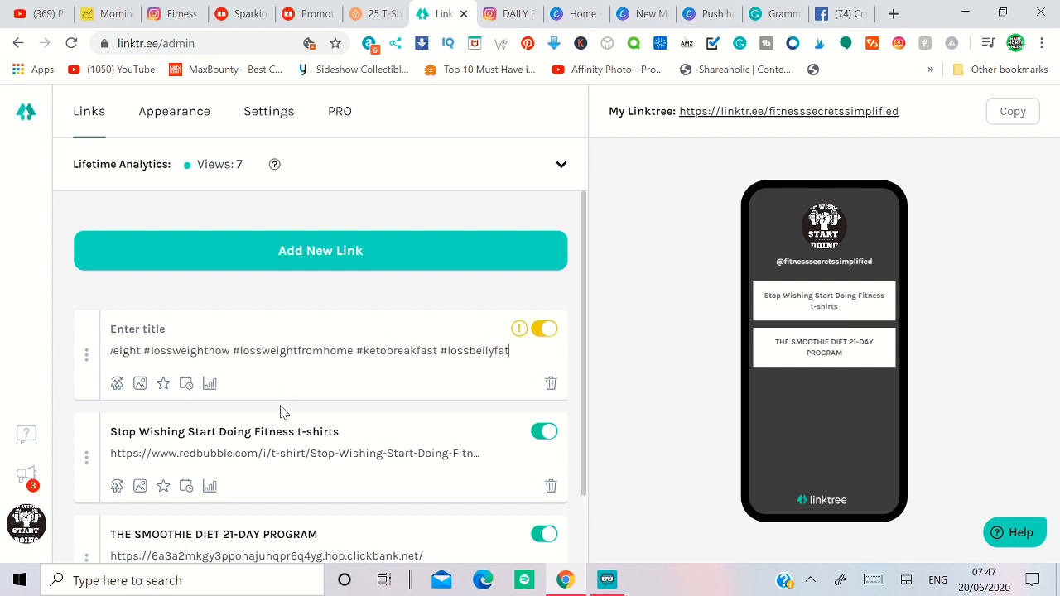
pyautogui.hotkey('ctrl', 'a')
pyautogui.press('BackSpace')
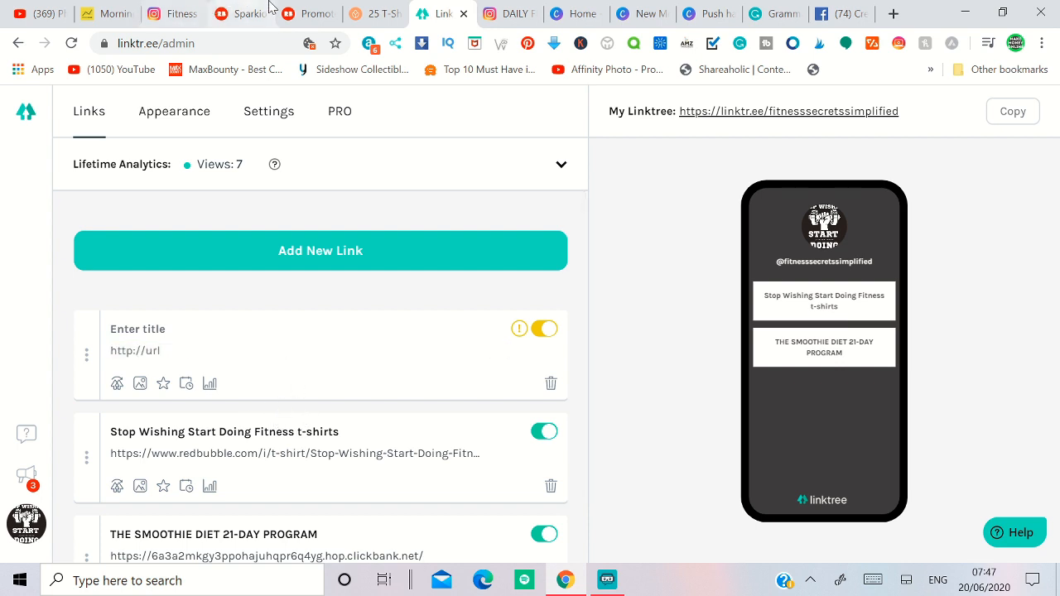
# Step: Copy the Classic T-Shirt's link from the Redbubble promotion page and paste it as the new Linktree entry's URL
pyautogui.click(313, 13)
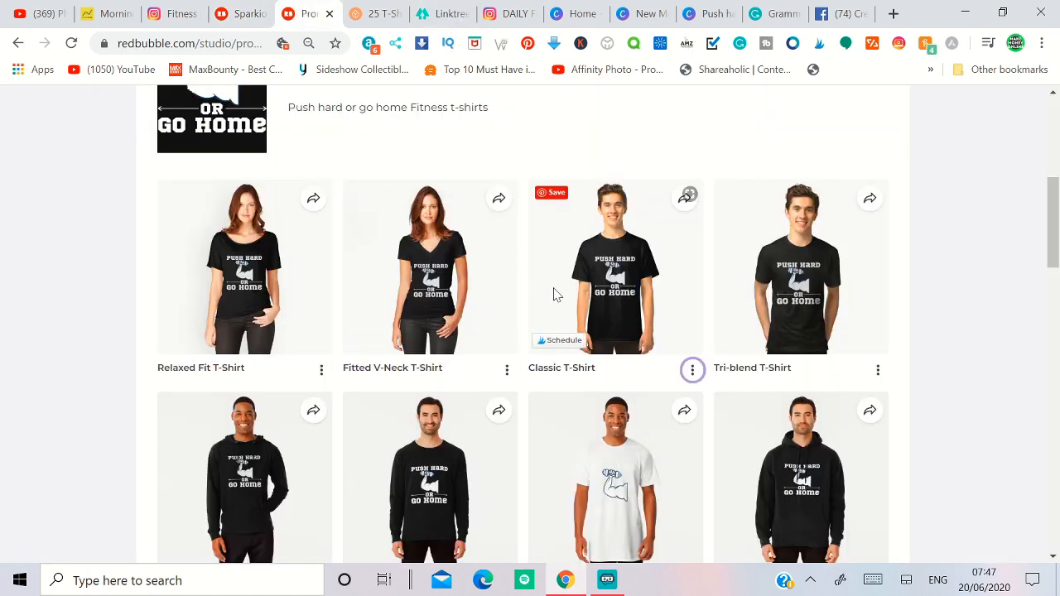
pyautogui.click(693, 369)
pyautogui.click(644, 446)
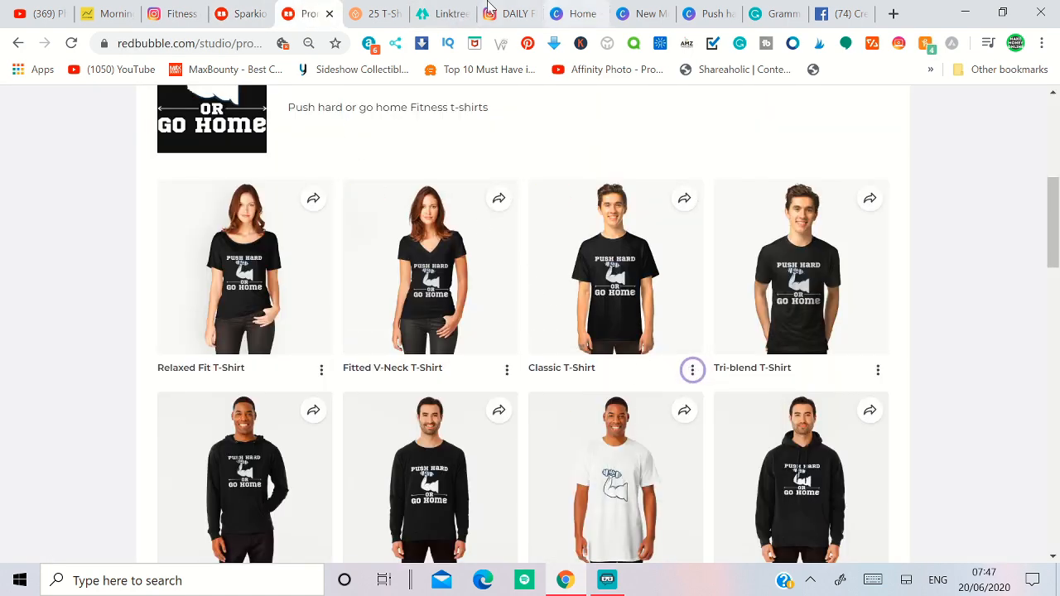
pyautogui.click(443, 13)
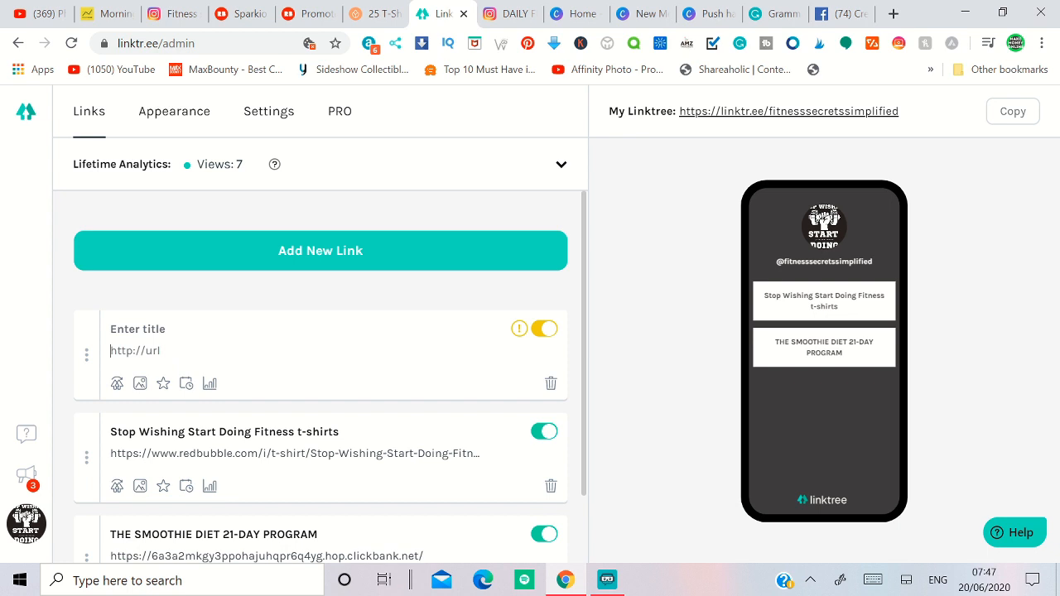
pyautogui.hotkey('ctrl', 'v')
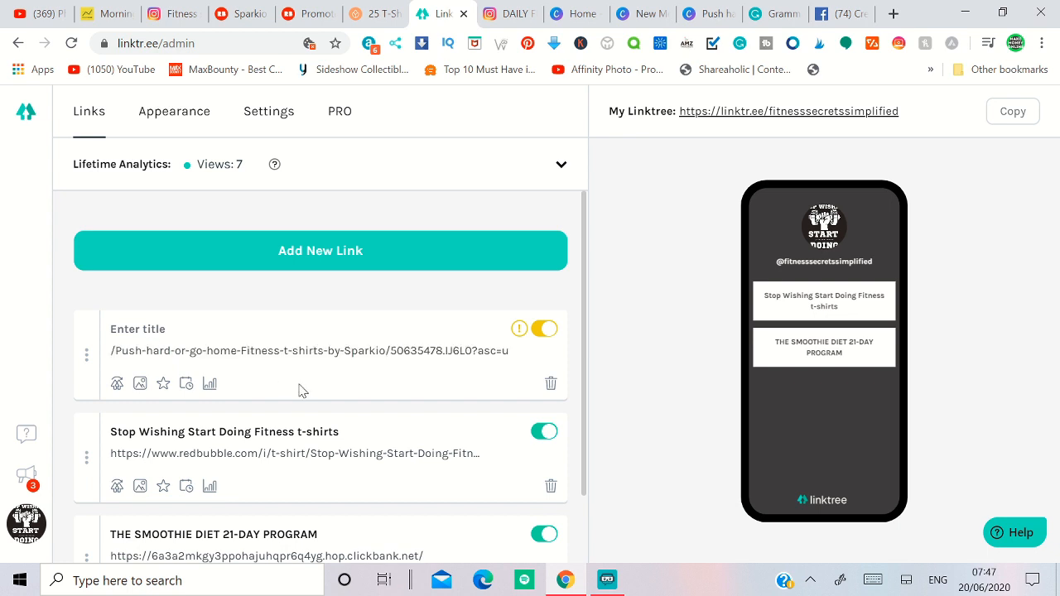
# Step: Copy the design title "Push hard or go home Fitness t-shirts" from the Redbubble promotion page and paste it as the new Linktree entry's title
pyautogui.click(775, 13)
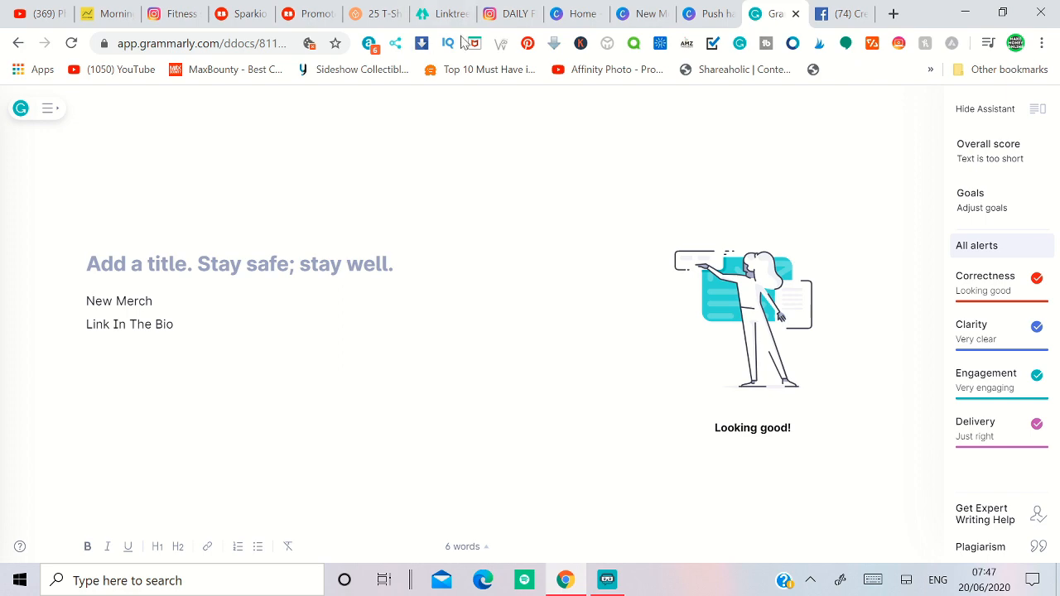
pyautogui.click(313, 13)
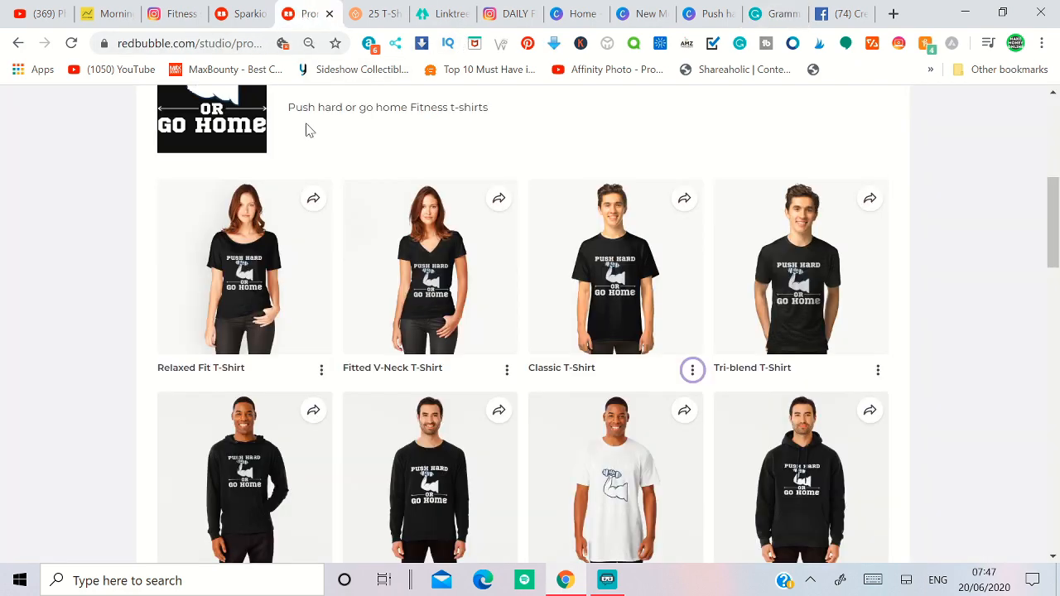
pyautogui.scroll(4, 311, 162)
pyautogui.scroll(1, 311, 166)
pyautogui.moveTo(158, 395); pyautogui.dragTo(637, 395)
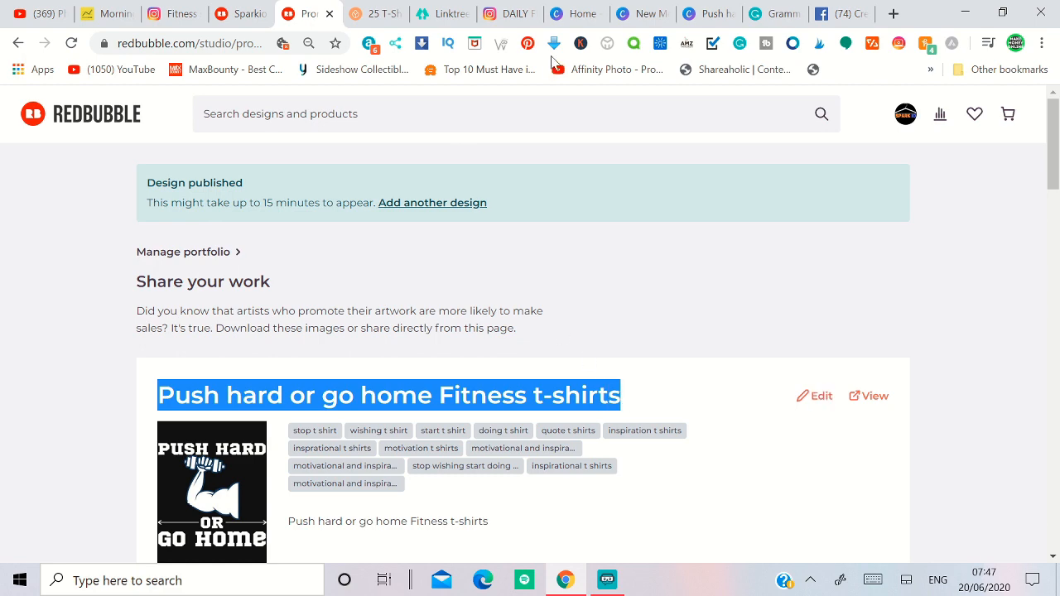
pyautogui.click(439, 13)
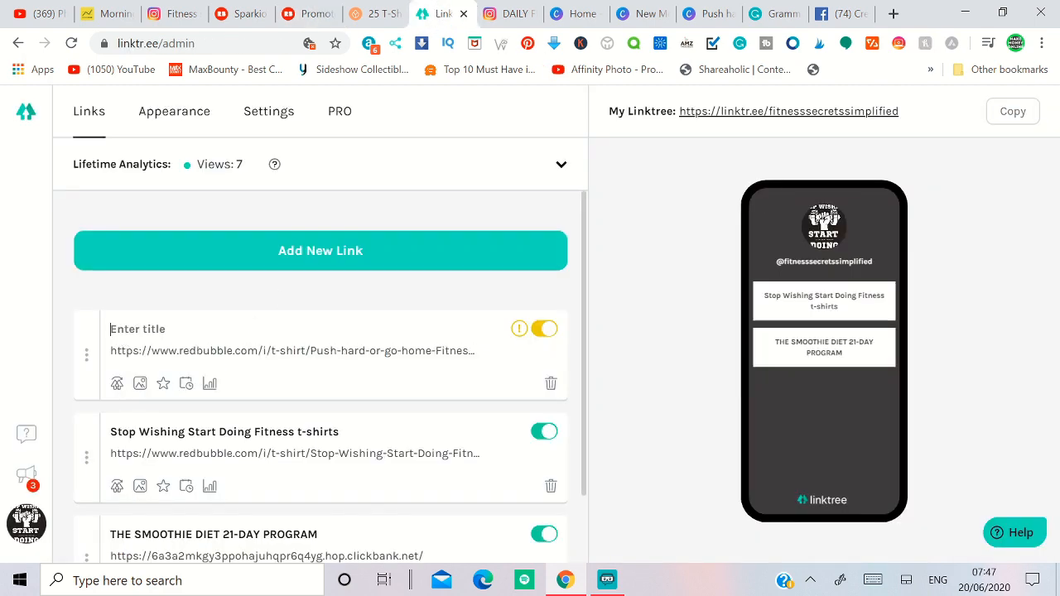
pyautogui.hotkey('ctrl', 'v')
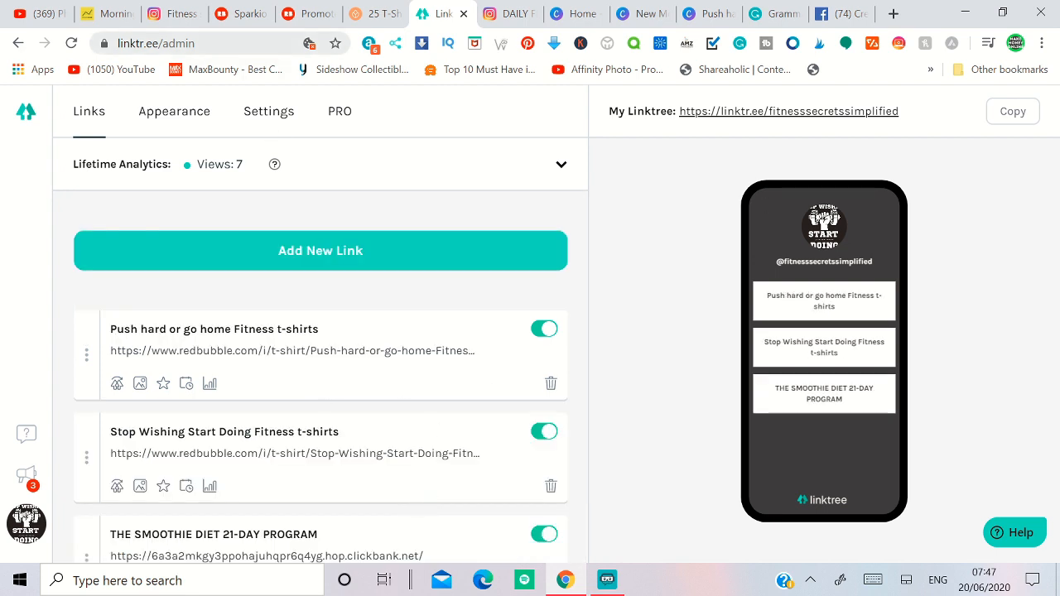
# Step: Switch to the fitness Instagram profile, reload it and open the Linktree link in its bio
pyautogui.click(176, 14)
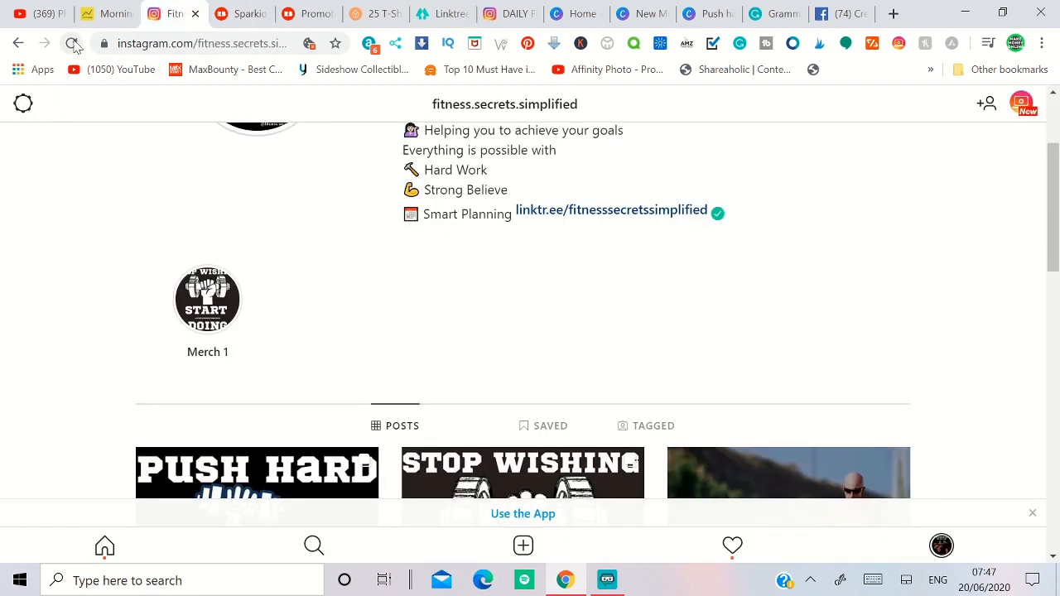
pyautogui.click(71, 43)
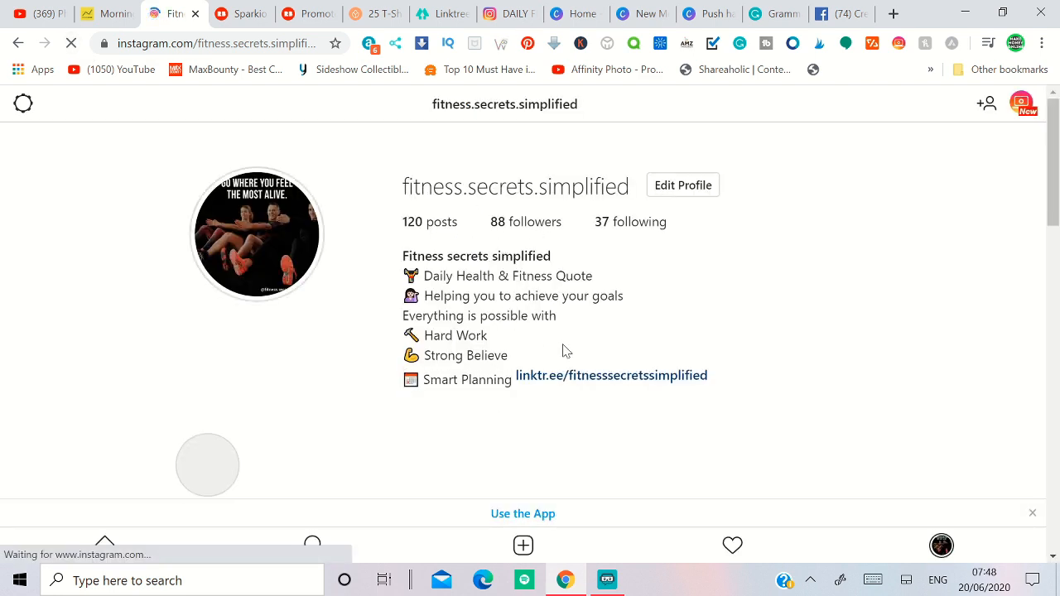
pyautogui.scroll(-1, 600, 340)
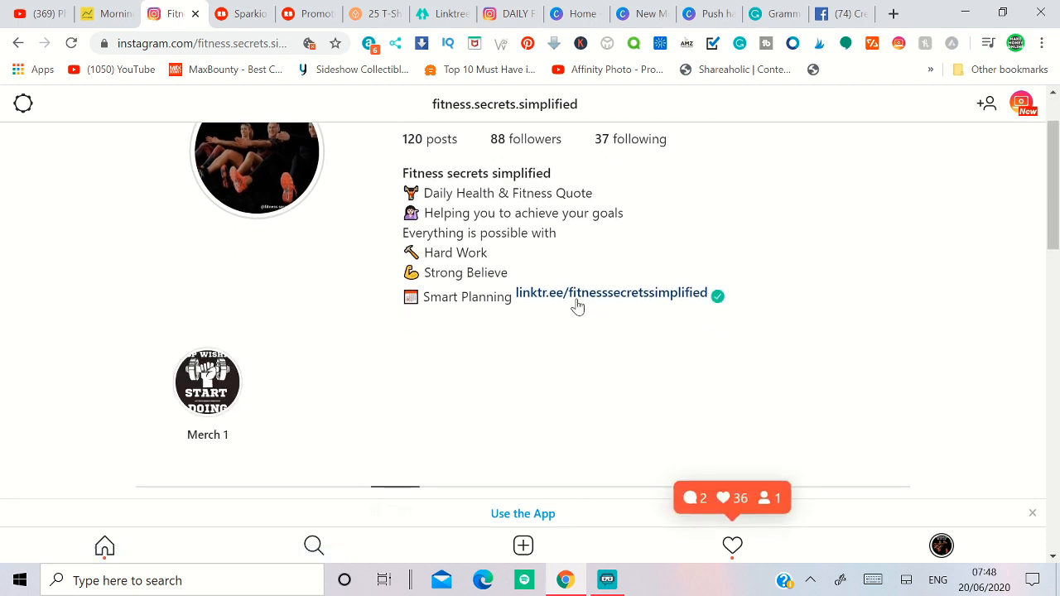
pyautogui.click(583, 295)
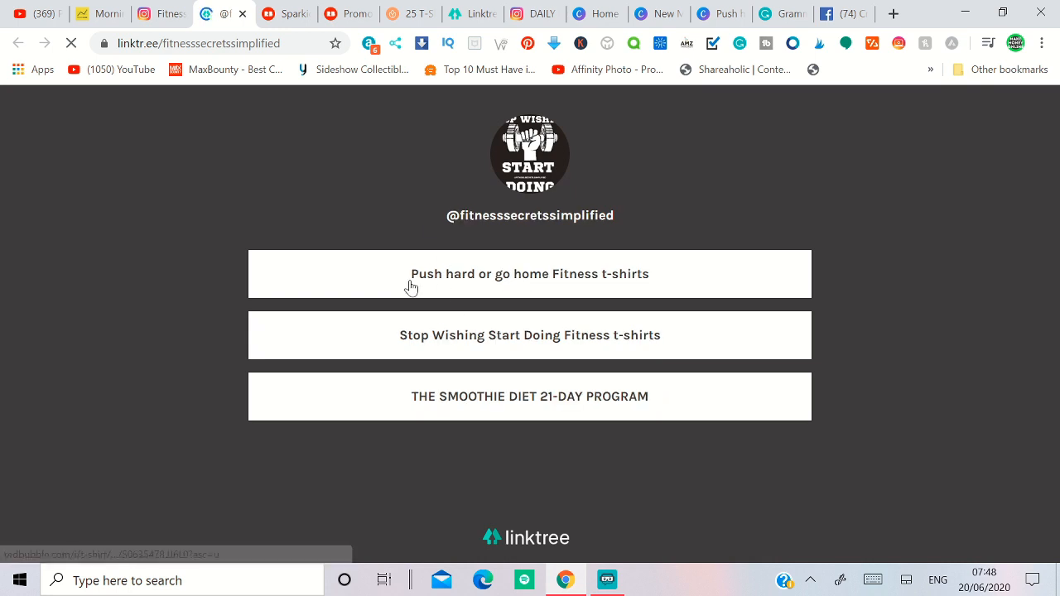
# Step: Follow the "Push hard or go home Fitness t-shirts" link and look over the Classic T-Shirt's Redbubble page, including the available t-shirt styles
pyautogui.click(581, 280)
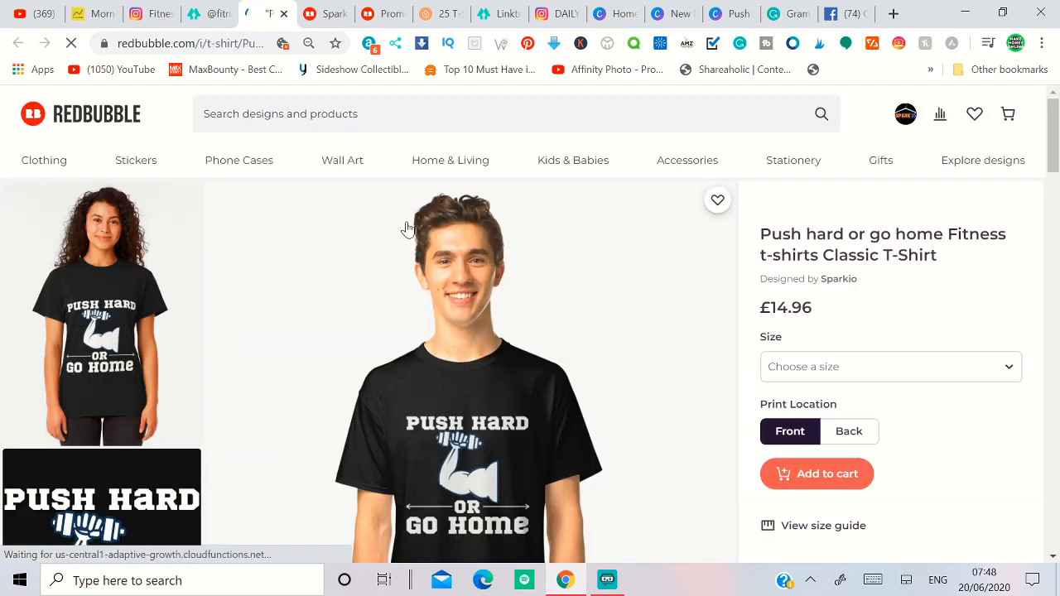
pyautogui.scroll(-1, 408, 233)
pyautogui.scroll(-2, 408, 233)
pyautogui.scroll(2, 915, 214)
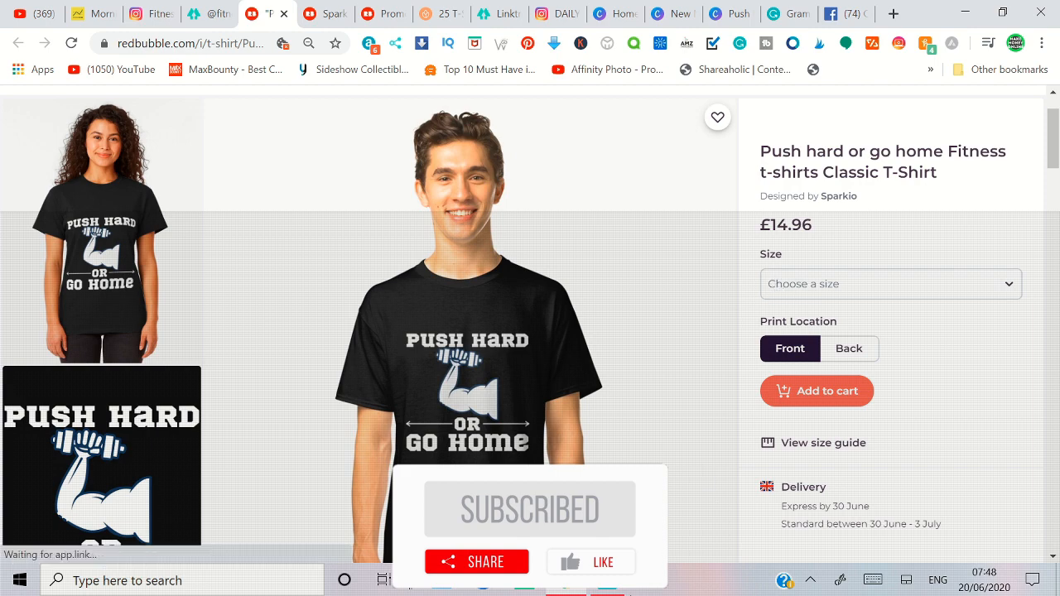
pyautogui.click(608, 581)
pyautogui.click(607, 581)
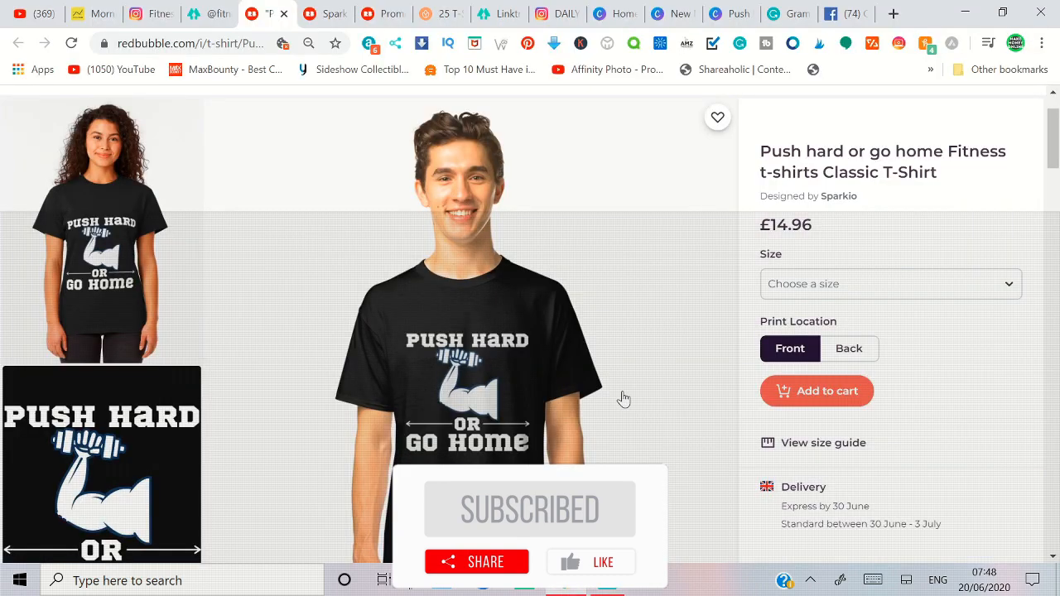
pyautogui.scroll(-5, 623, 399)
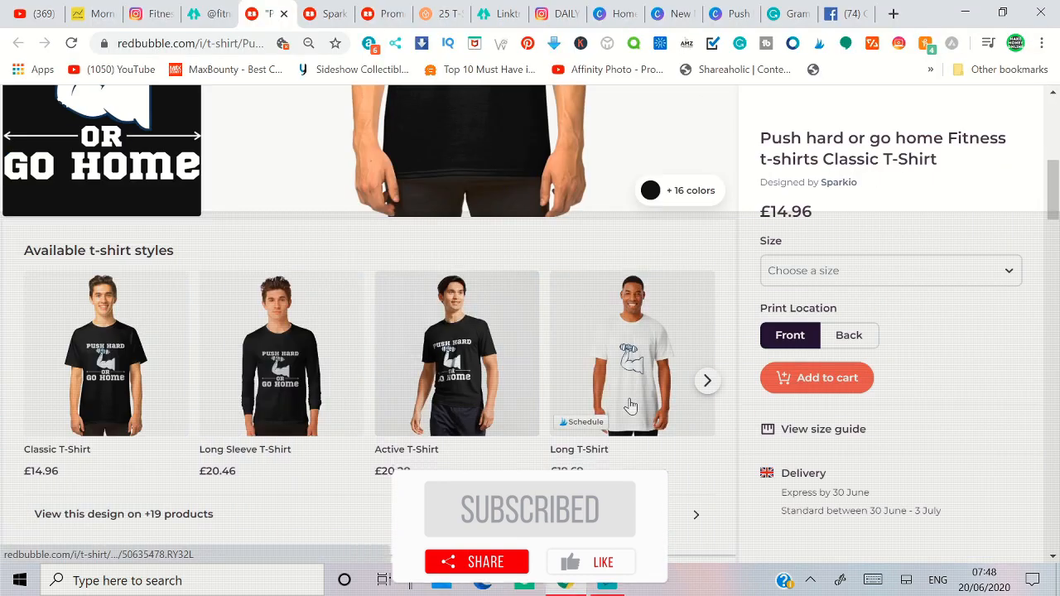